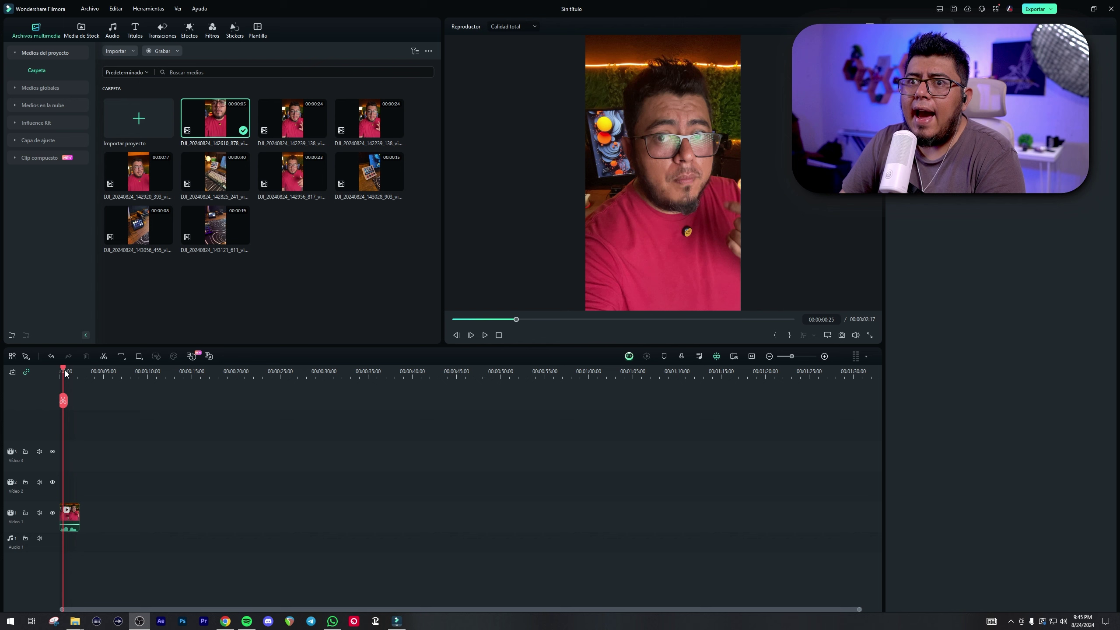
Play the opening selfie clip from its start, and place the Funk track "Fun Happy Upbeat" beneath it on Audio 1
{"action": "left_click_drag", "start_coordinate": [64, 371], "coordinate": [52, 372]}
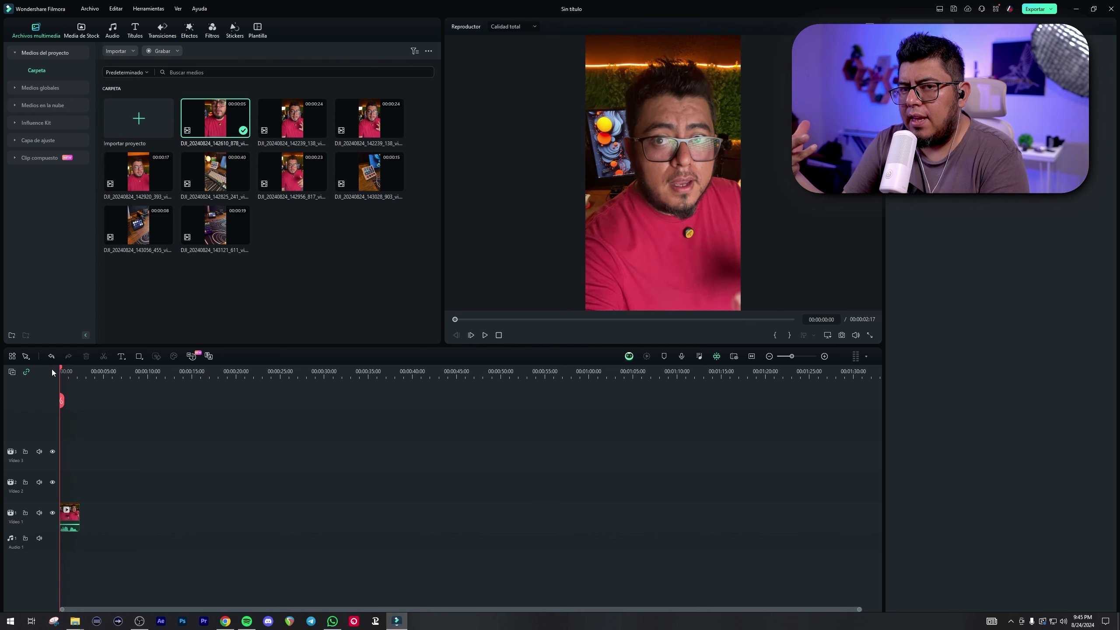
{"action": "key", "text": "space"}
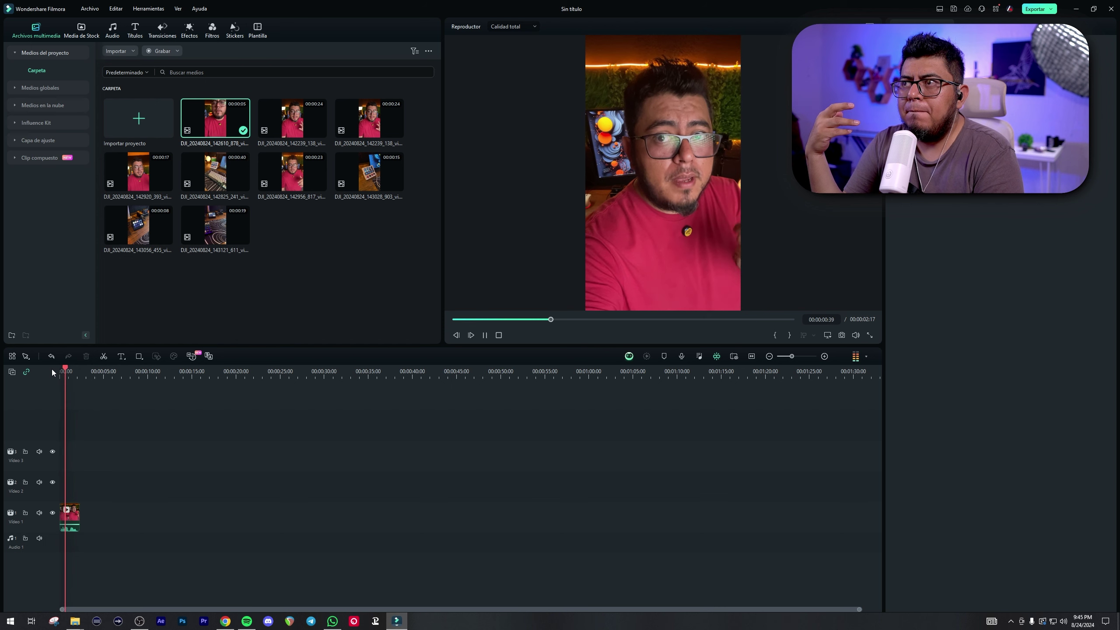
{"action": "key", "text": "space"}
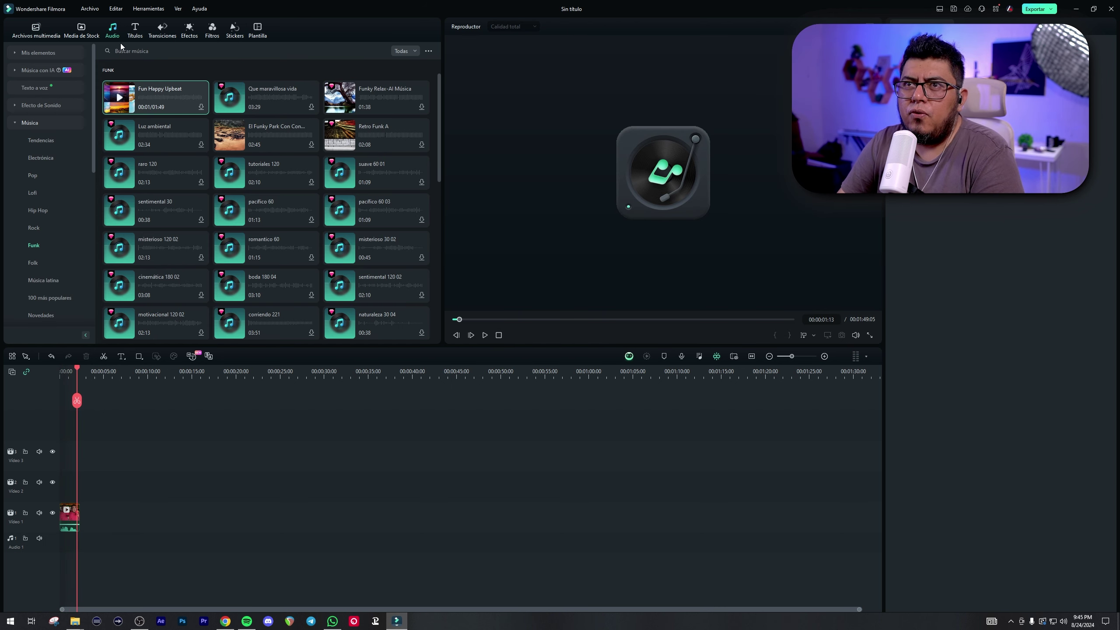
{"action": "left_click", "coordinate": [120, 100]}
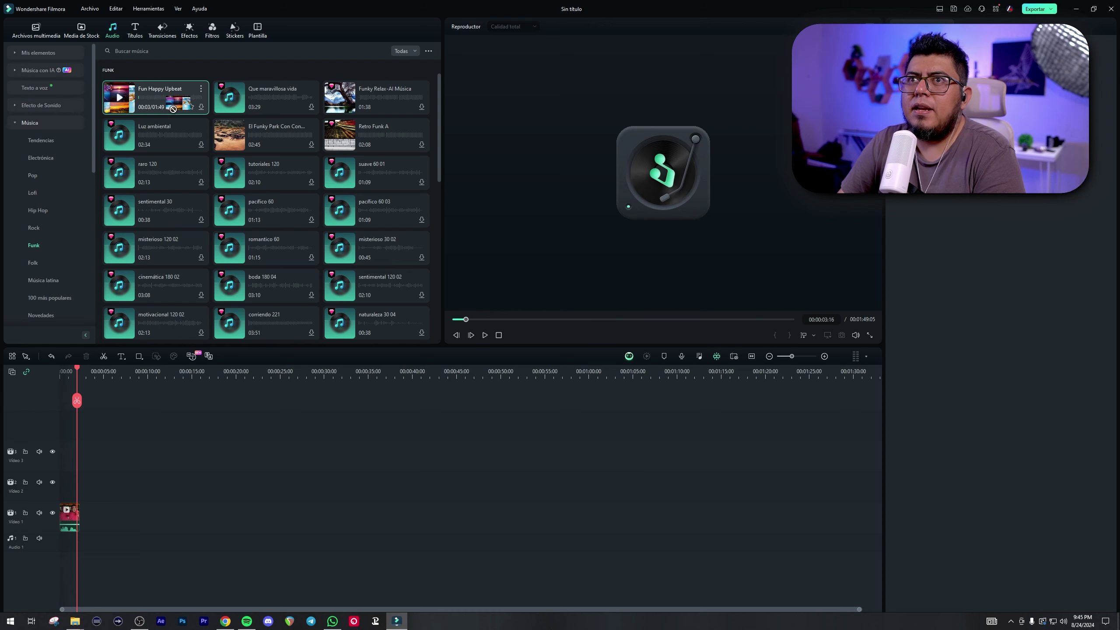
{"action": "left_click_drag", "start_coordinate": [119, 100], "coordinate": [49, 549]}
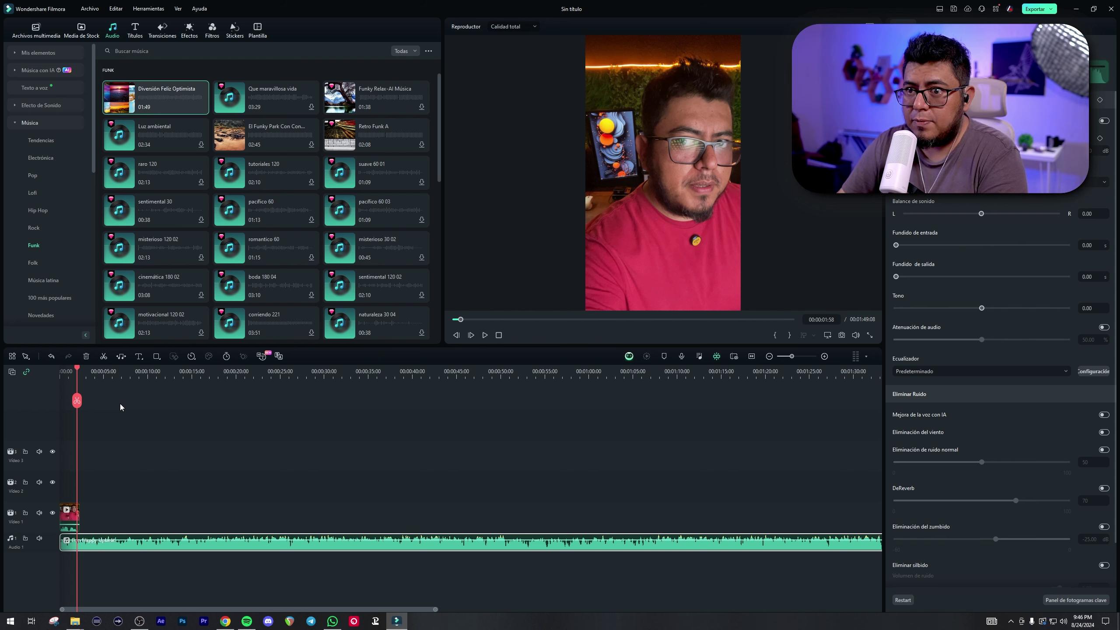
Lower the music's volume and give it a 0.65-second fade-in, playing the opening to check the mix
{"action": "left_click_drag", "start_coordinate": [62, 539], "coordinate": [86, 544]}
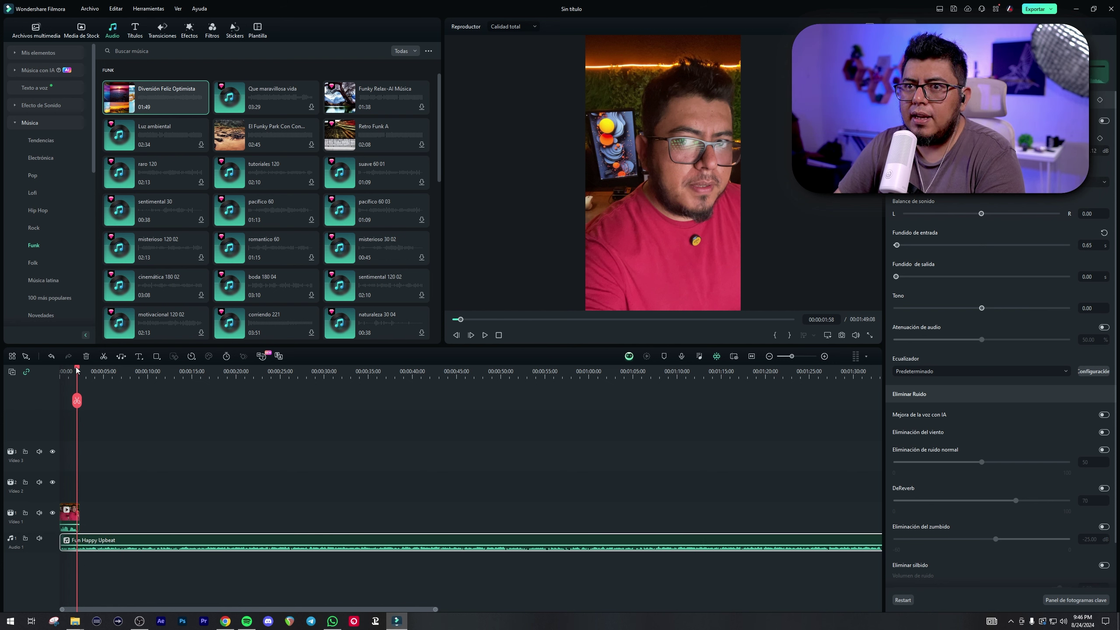
{"action": "left_click_drag", "start_coordinate": [76, 370], "coordinate": [42, 371]}
{"action": "key", "text": "space"}
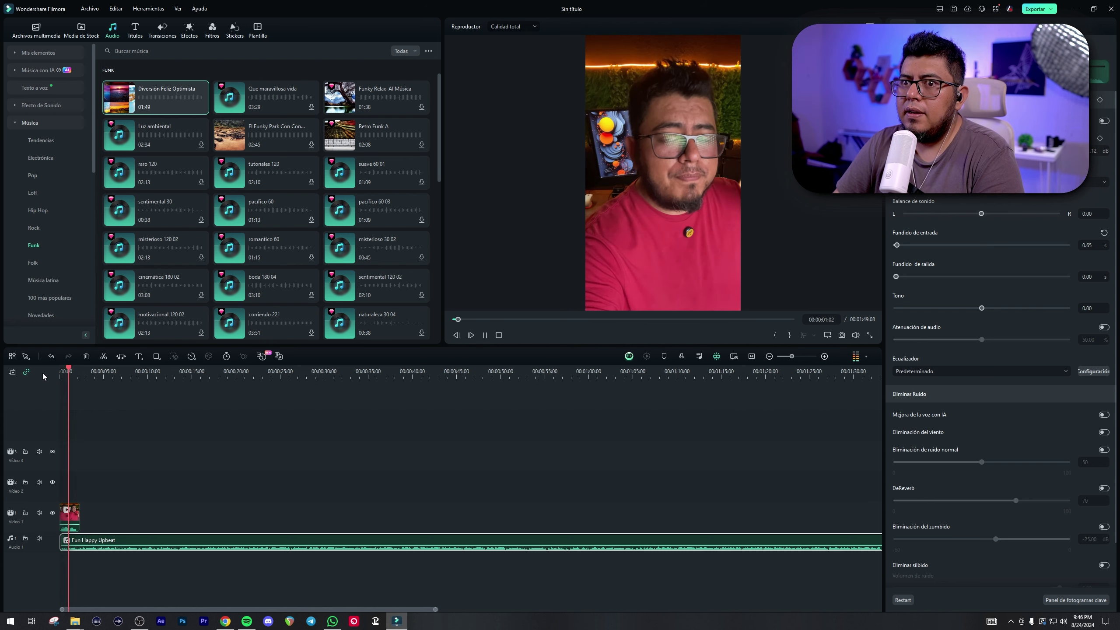
{"action": "key", "text": "space"}
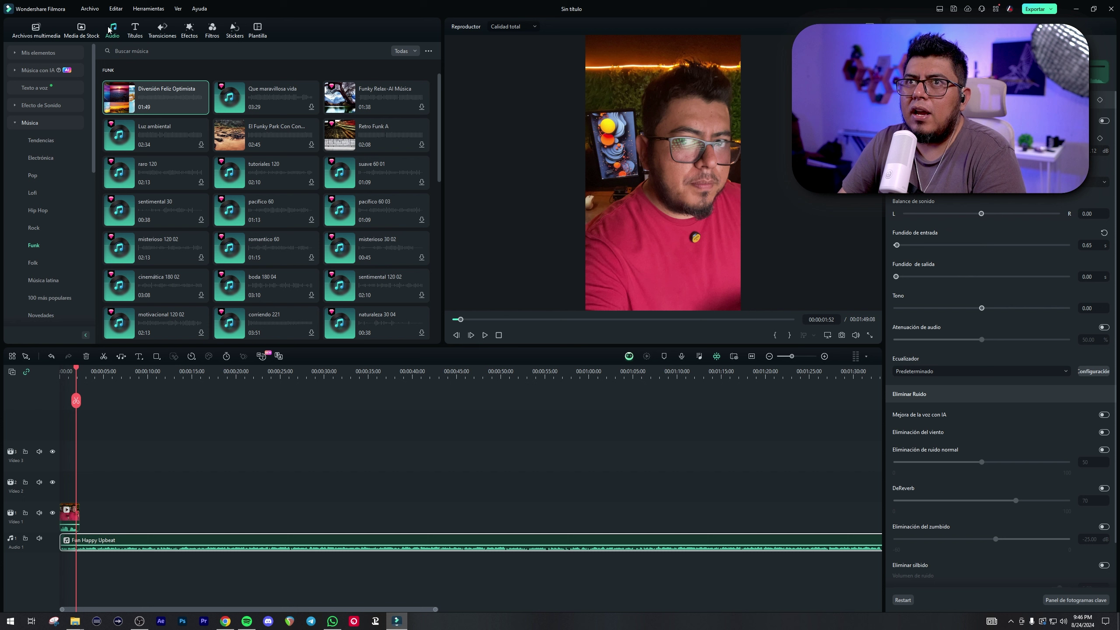
Place the clip DJI_20240824_142825_241 right after the opening clip on Video 1 and remove its separated audio
{"action": "left_click", "coordinate": [36, 29]}
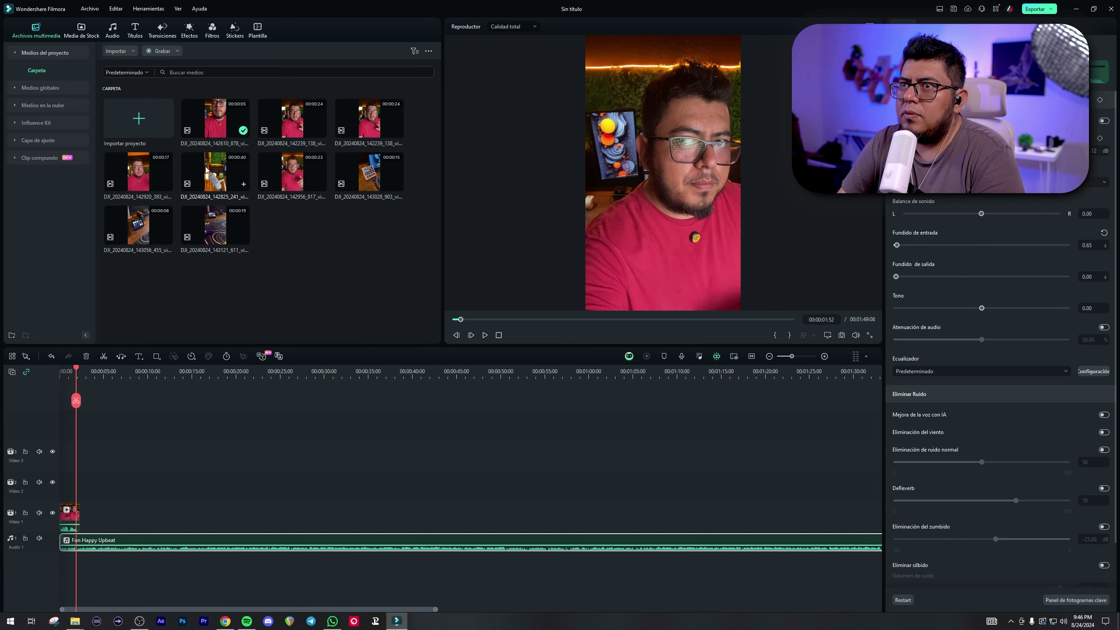
{"action": "left_click_drag", "start_coordinate": [214, 172], "coordinate": [84, 512]}
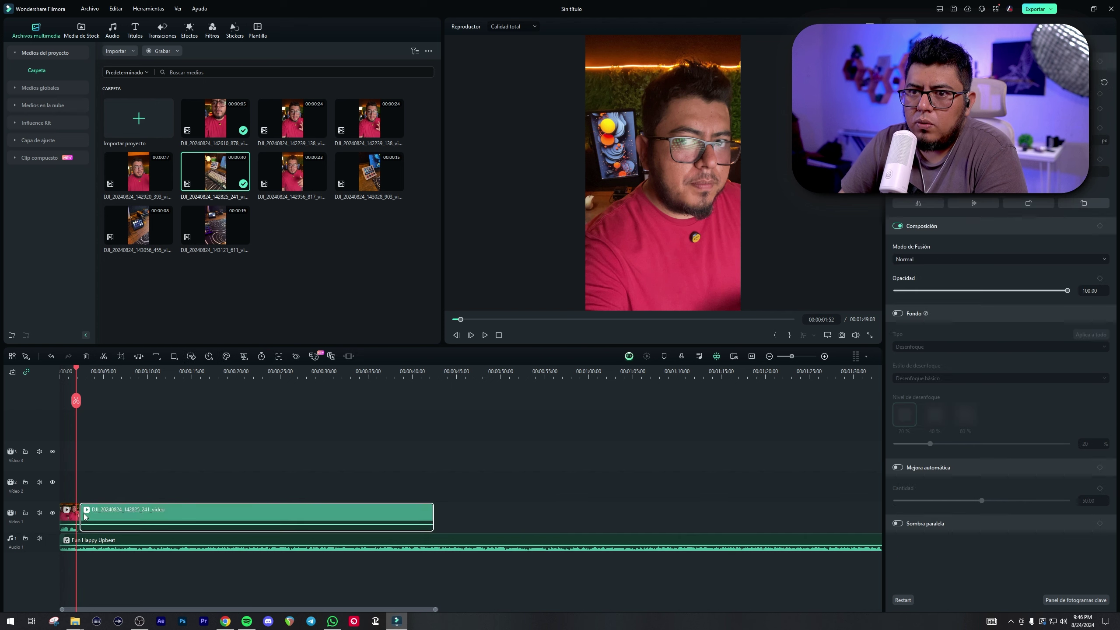
{"action": "right_click", "coordinate": [123, 515]}
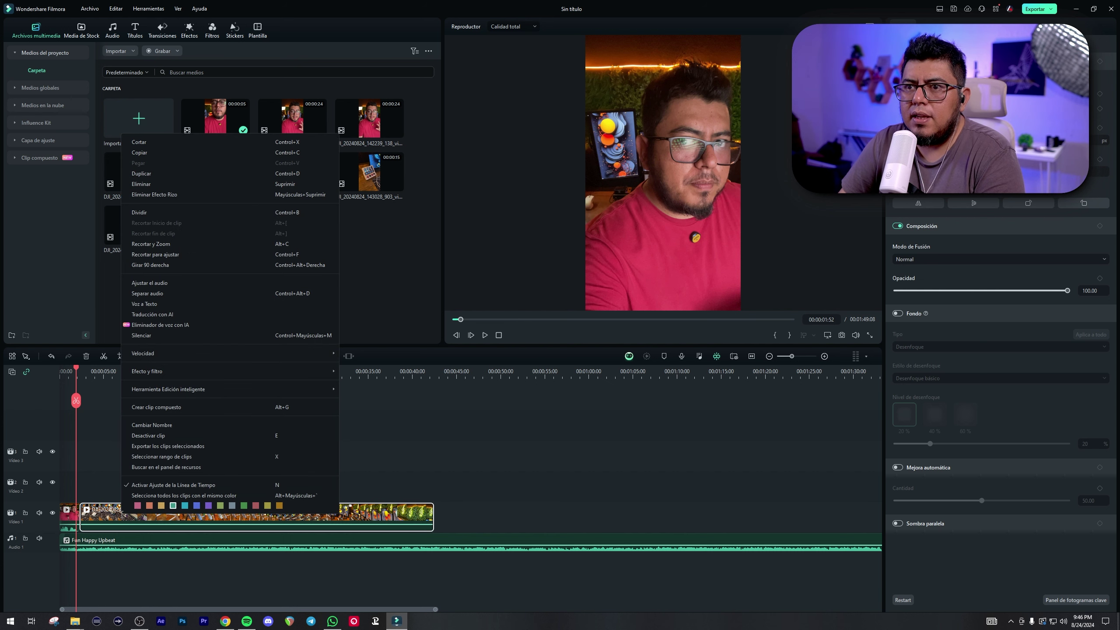
{"action": "left_click", "coordinate": [172, 294]}
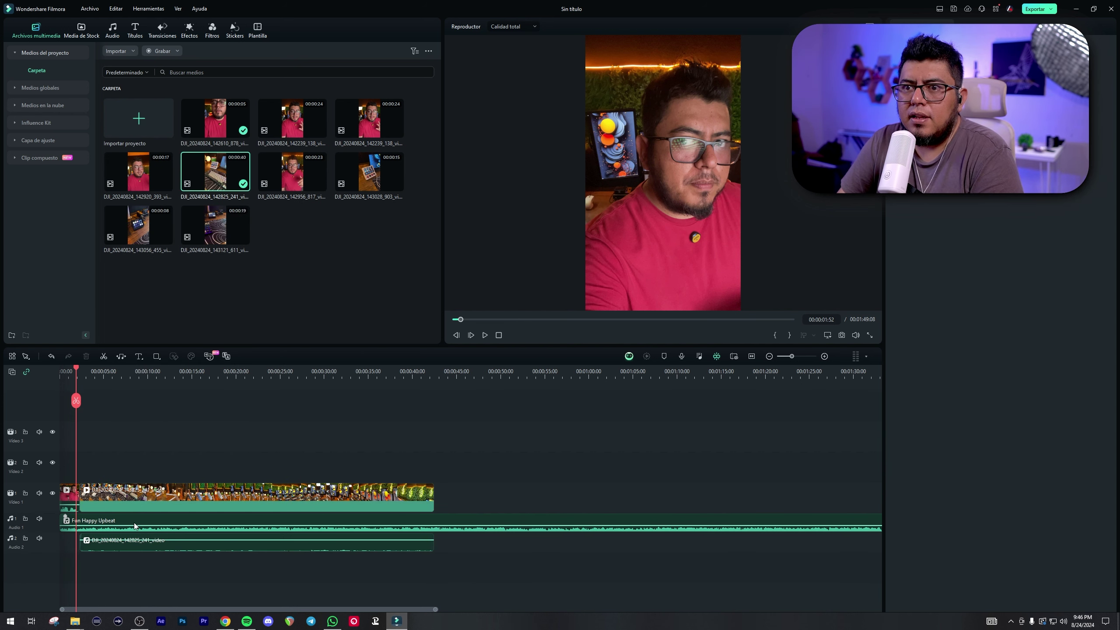
{"action": "left_click", "coordinate": [113, 548]}
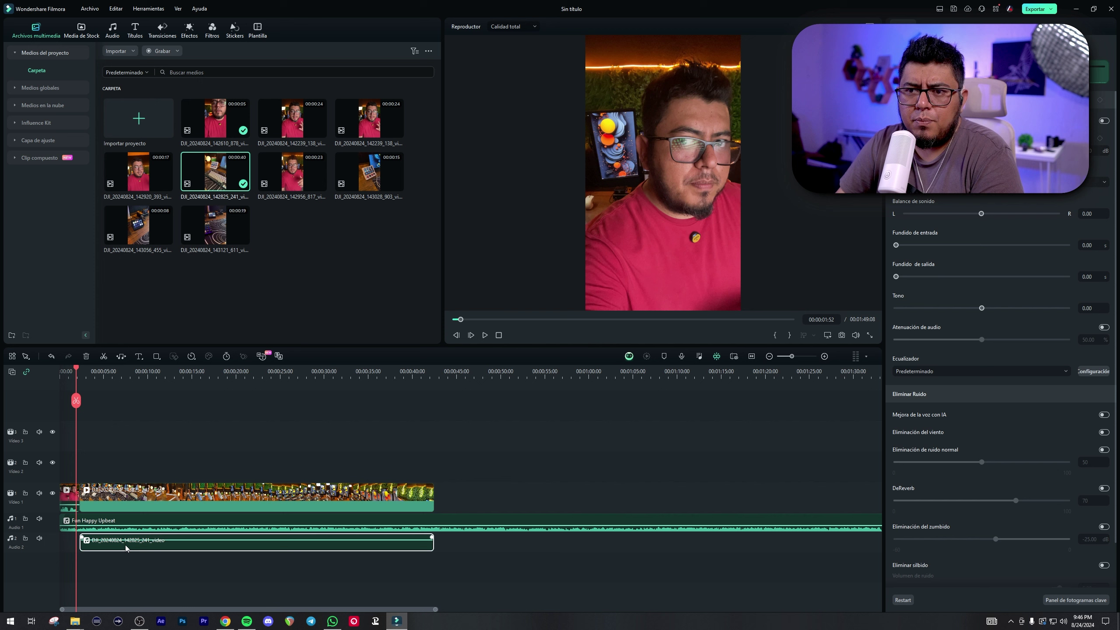
{"action": "key", "text": "Delete"}
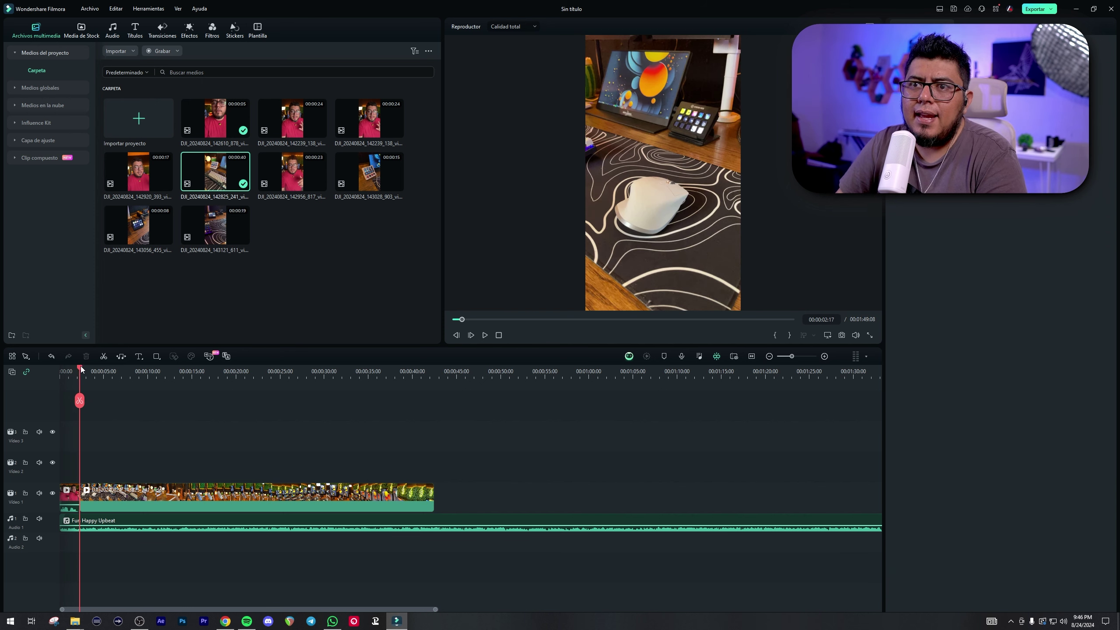
Apply the Lens Zoom (Zoom de lente) transition at the cut between the opening clip and the desk clip
{"action": "left_click_drag", "start_coordinate": [81, 369], "coordinate": [80, 370]}
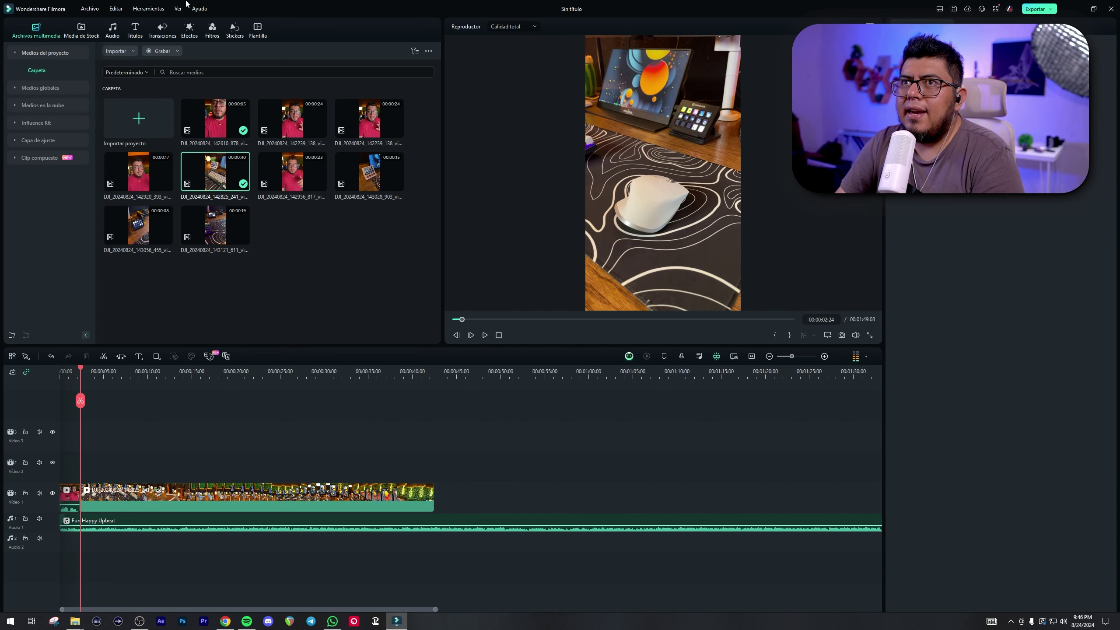
{"action": "left_click", "coordinate": [162, 29]}
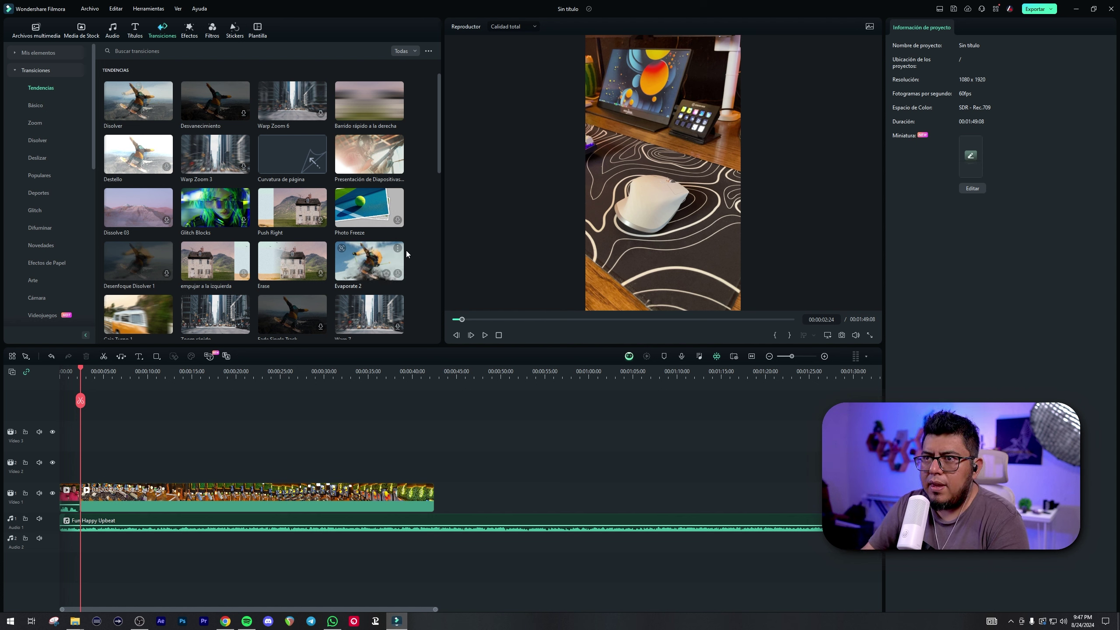
{"action": "scroll", "coordinate": [413, 305], "scroll_direction": "down", "scroll_amount": 5}
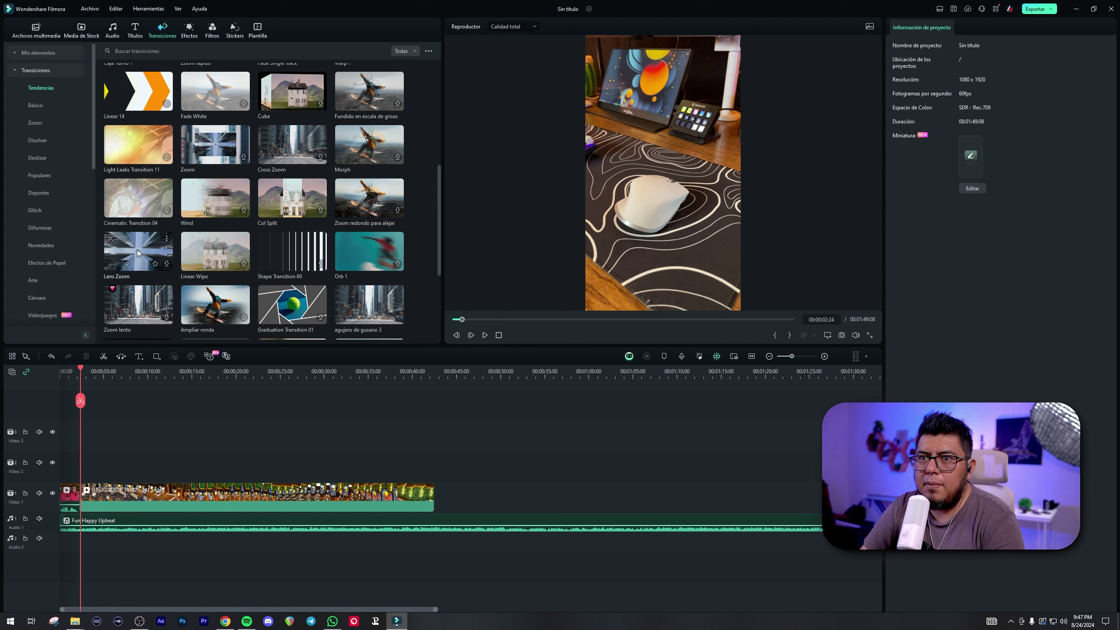
{"action": "left_click_drag", "start_coordinate": [138, 253], "coordinate": [82, 488]}
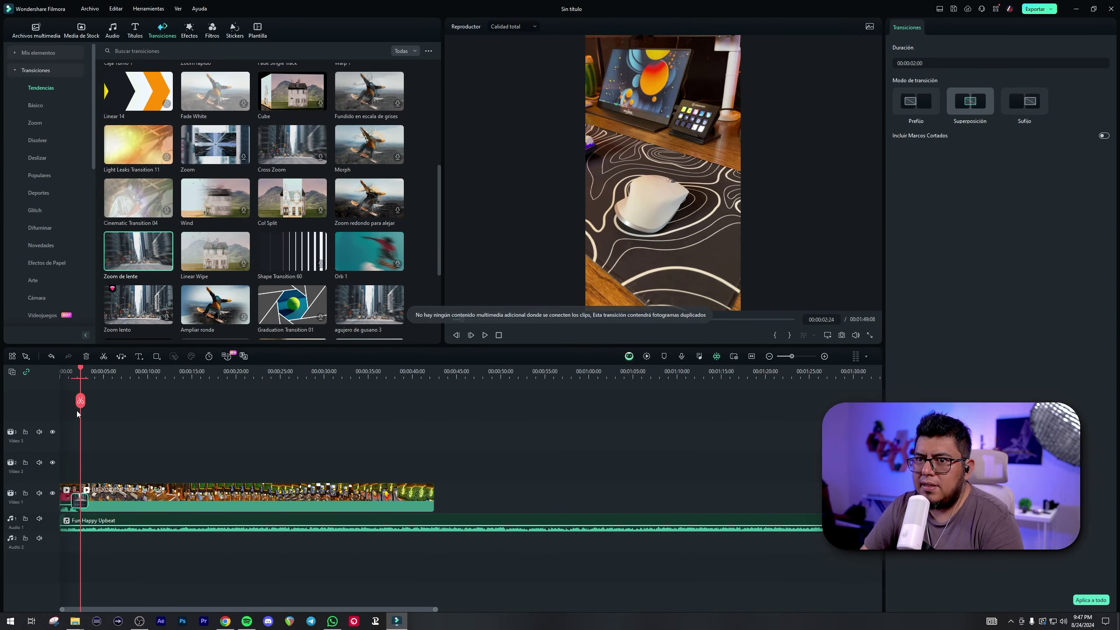
Shorten the Lens Zoom transition to a duration of 00:00:00:48 and play through it
{"action": "scroll", "coordinate": [91, 490], "scroll_direction": "up", "scroll_amount": 4}
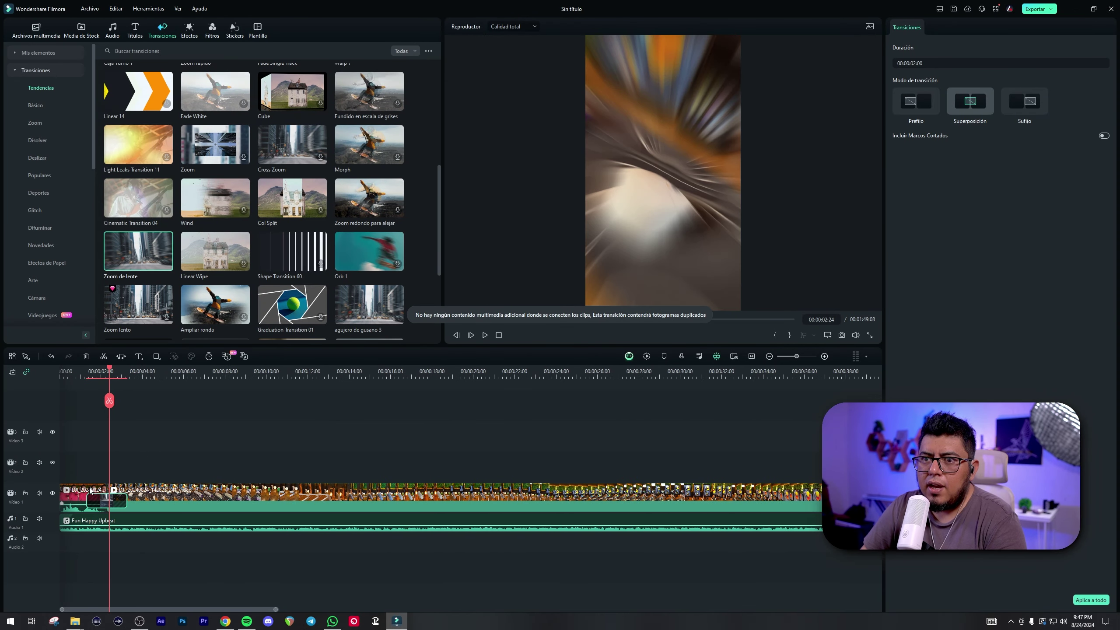
{"action": "scroll", "coordinate": [91, 490], "scroll_direction": "up", "scroll_amount": 5}
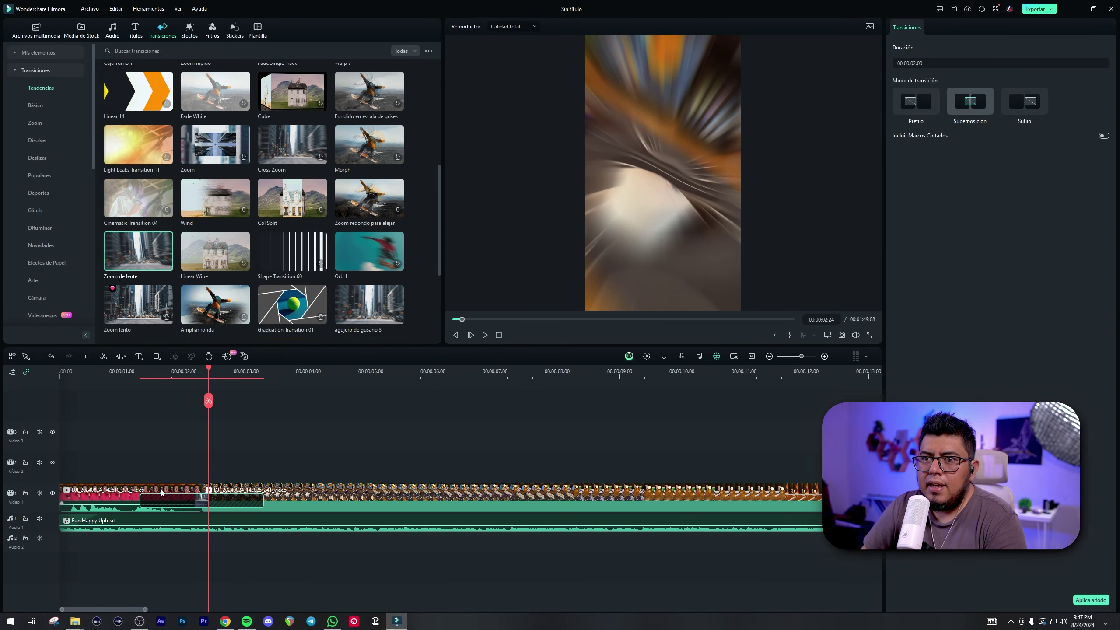
{"action": "left_click_drag", "start_coordinate": [140, 501], "coordinate": [177, 502]}
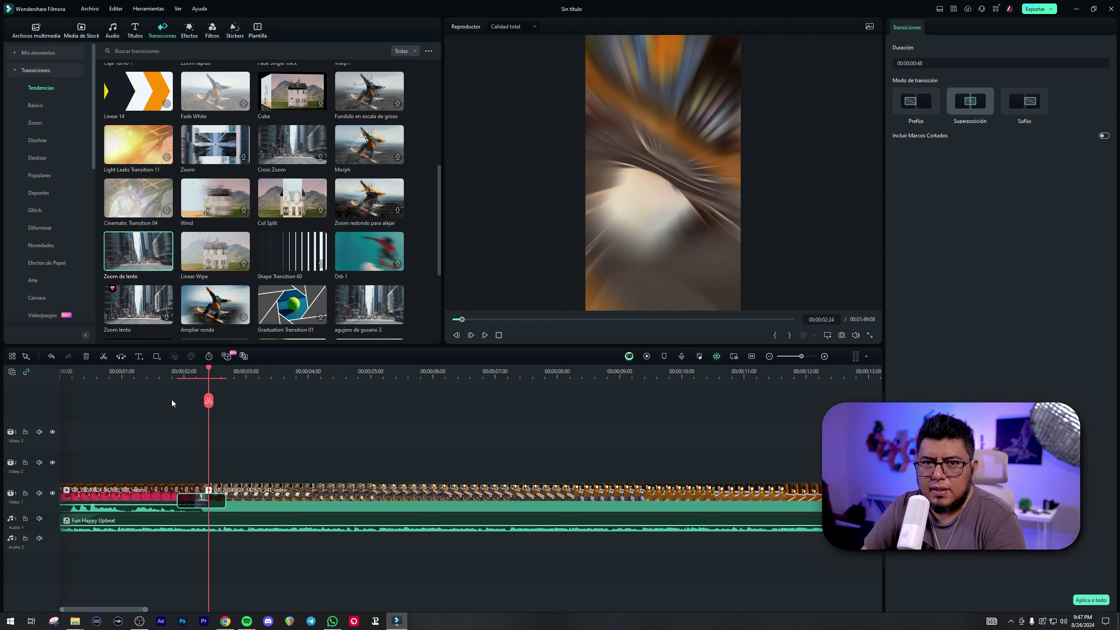
{"action": "left_click", "coordinate": [142, 373]}
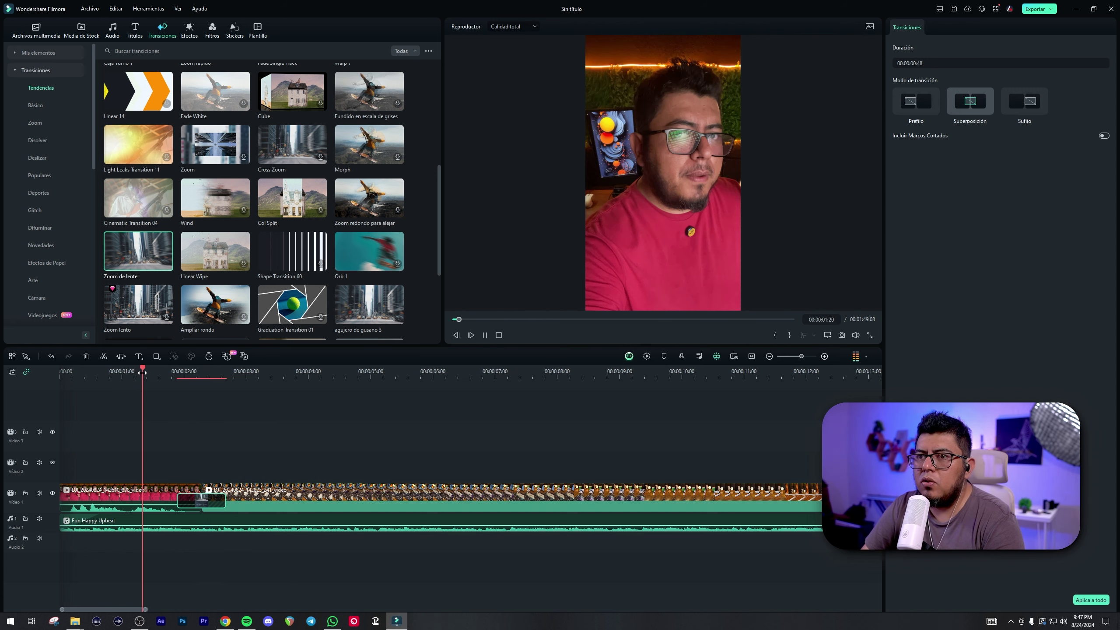
{"action": "key", "text": "space"}
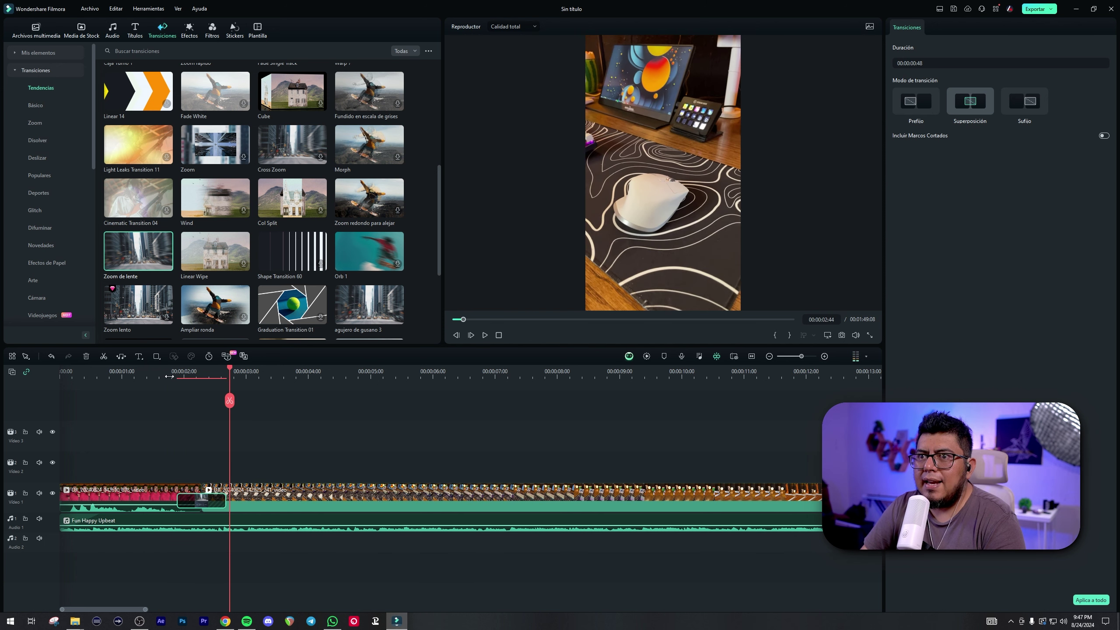
Add the whoosh transition sound from the Cinemático sound effects to Audio 2, starting at 00:00:01:45 just before the transition
{"action": "left_click", "coordinate": [168, 375]}
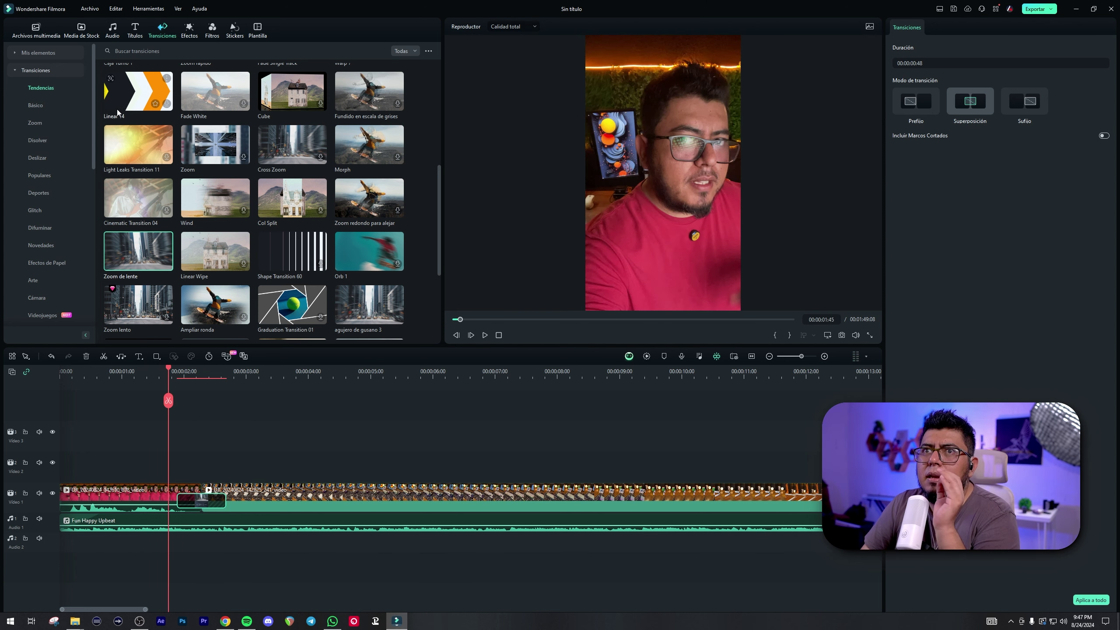
{"action": "left_click", "coordinate": [112, 36]}
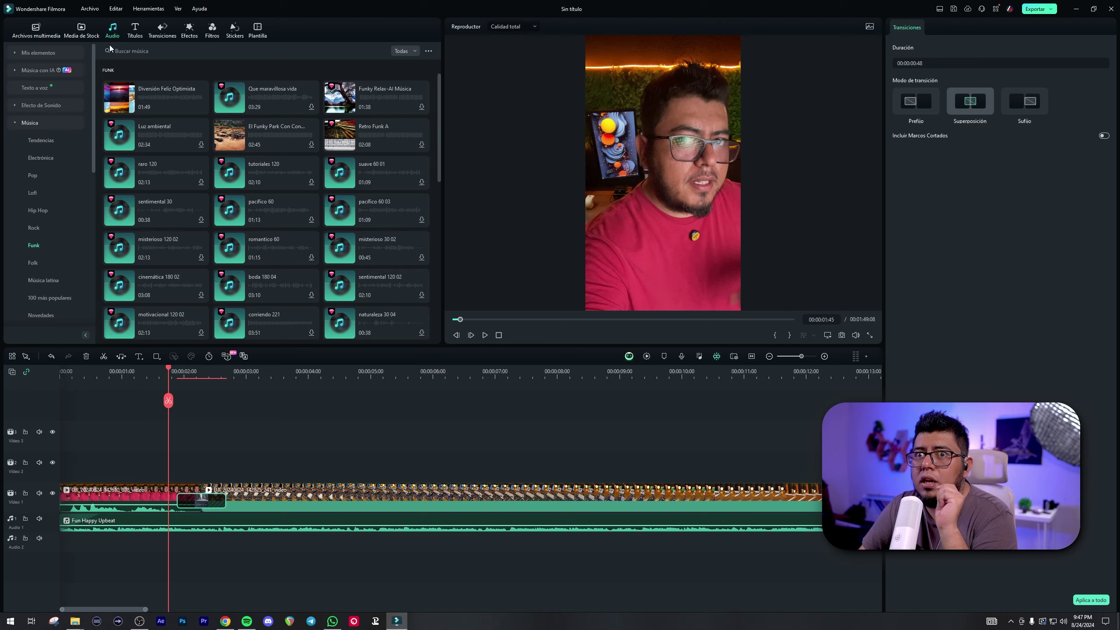
{"action": "left_click", "coordinate": [41, 105]}
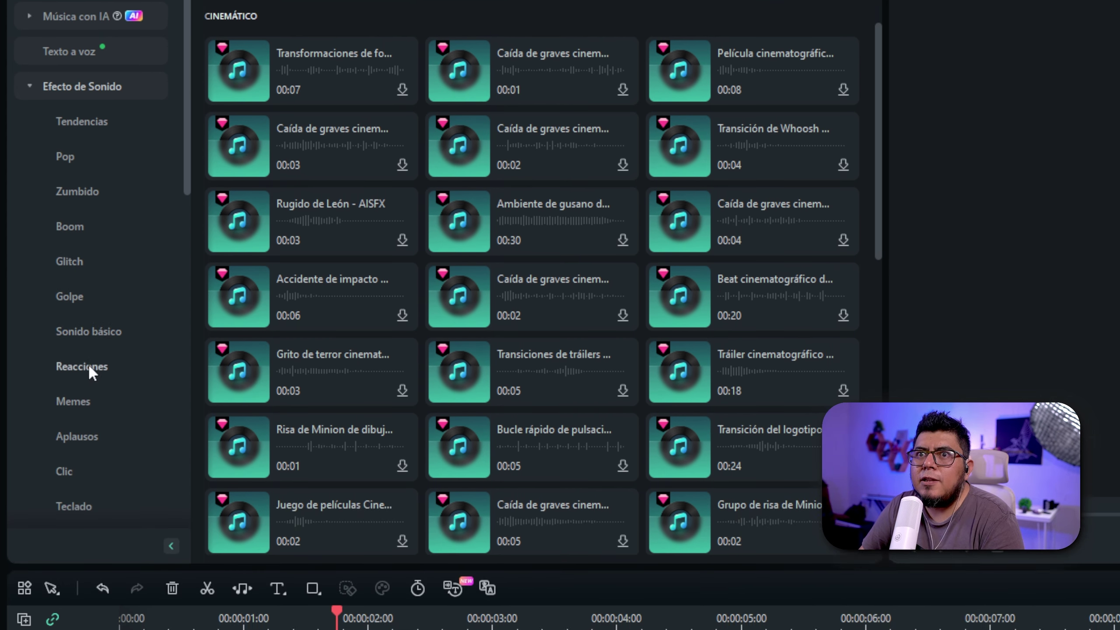
{"action": "scroll", "coordinate": [90, 323], "scroll_direction": "down", "scroll_amount": 5}
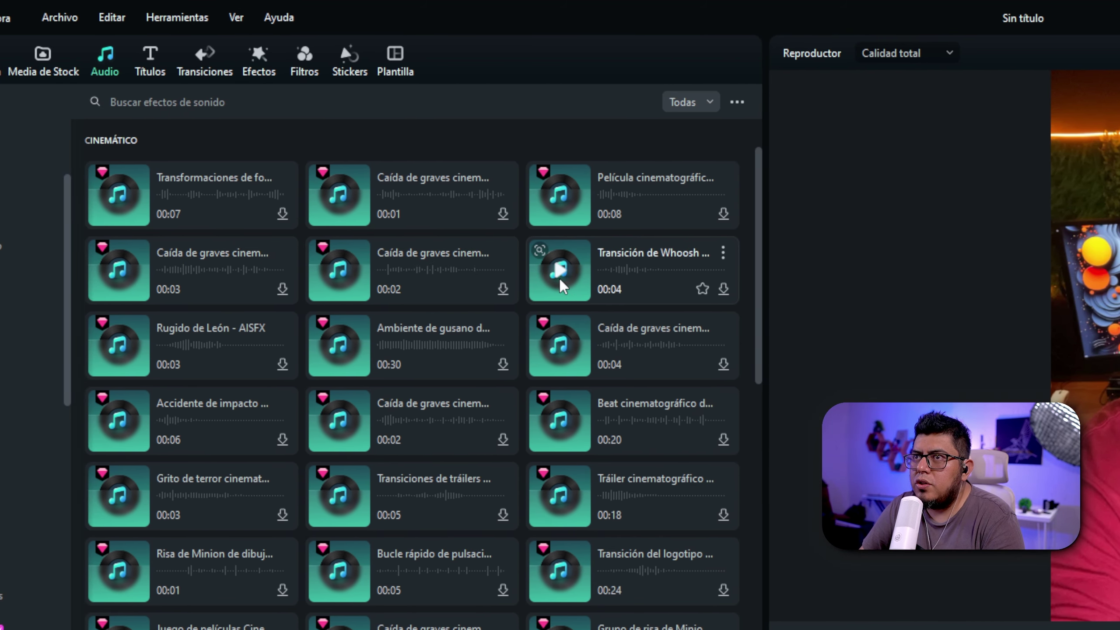
{"action": "left_click", "coordinate": [545, 286]}
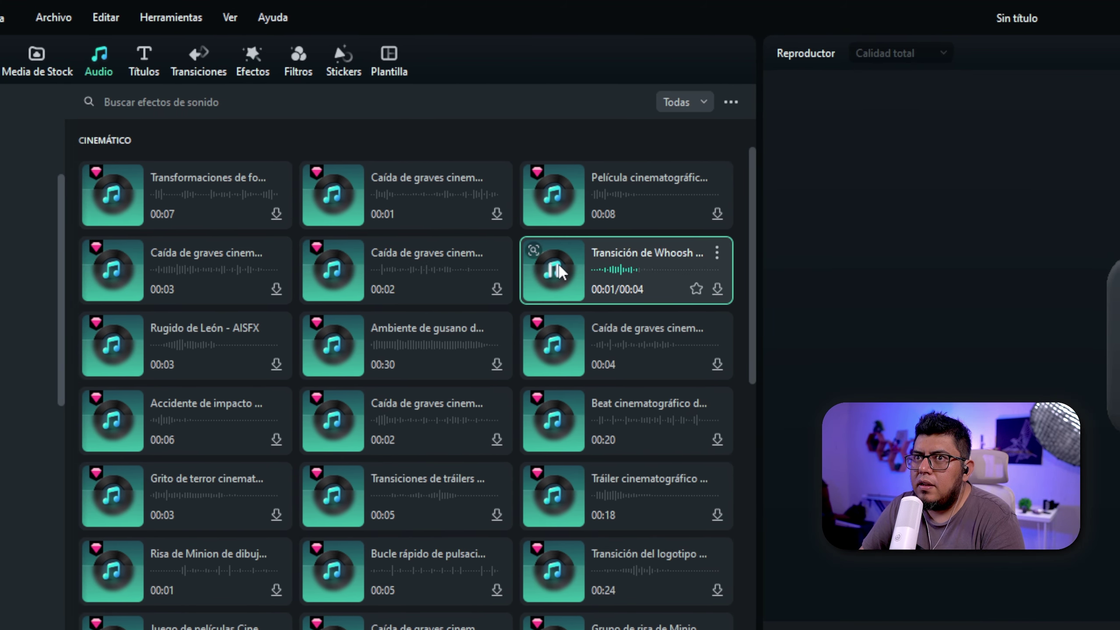
{"action": "left_click_drag", "start_coordinate": [563, 283], "coordinate": [213, 629]}
{"action": "left_click_drag", "start_coordinate": [332, 474], "coordinate": [340, 451]}
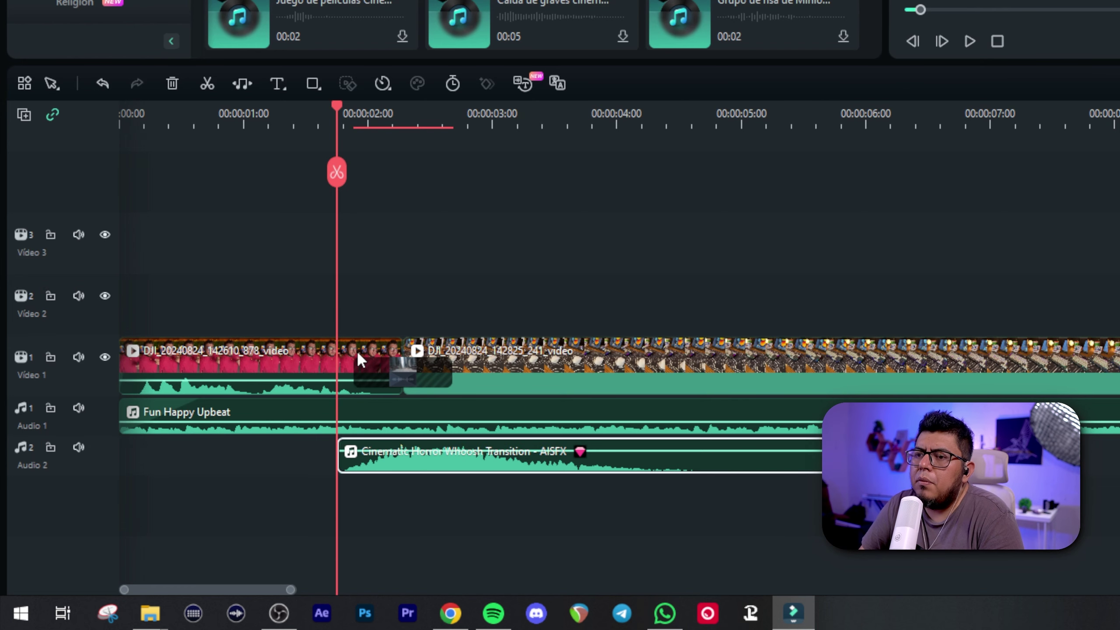
Trim the end of the whoosh sound so it lasts one second, and play it together with the transition
{"action": "left_click_drag", "start_coordinate": [809, 459], "coordinate": [439, 444]}
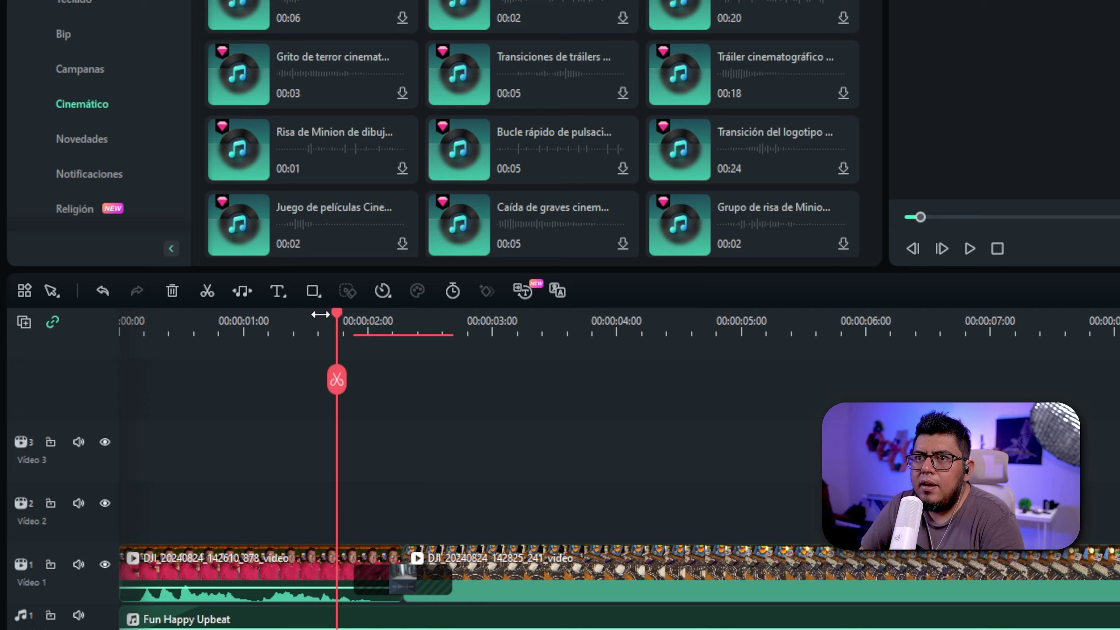
{"action": "left_click_drag", "start_coordinate": [337, 115], "coordinate": [319, 116]}
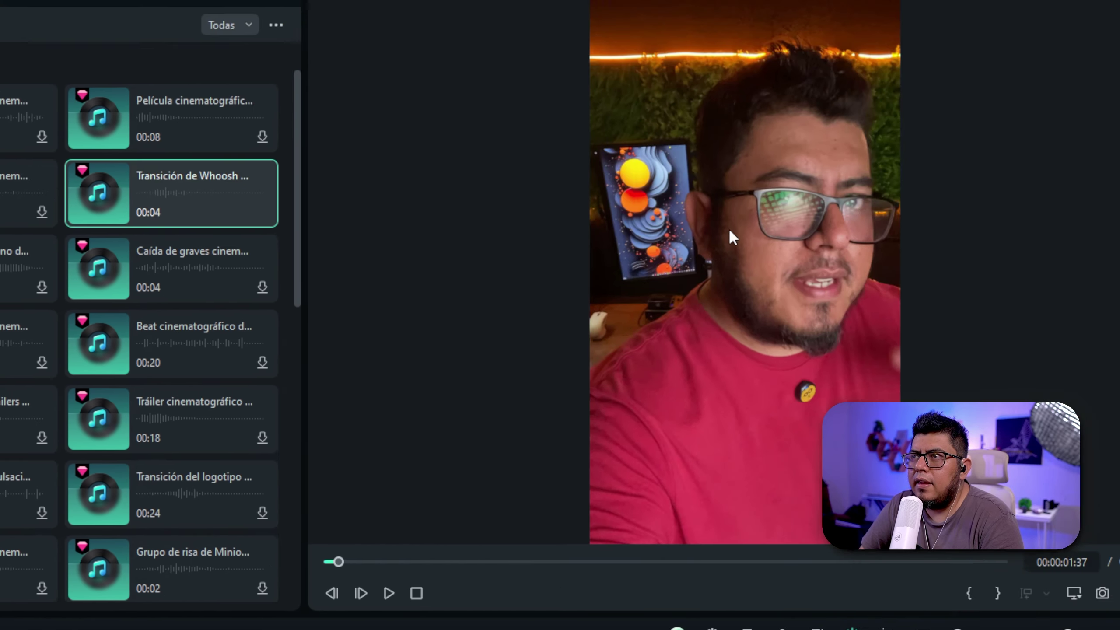
{"action": "key", "text": "space"}
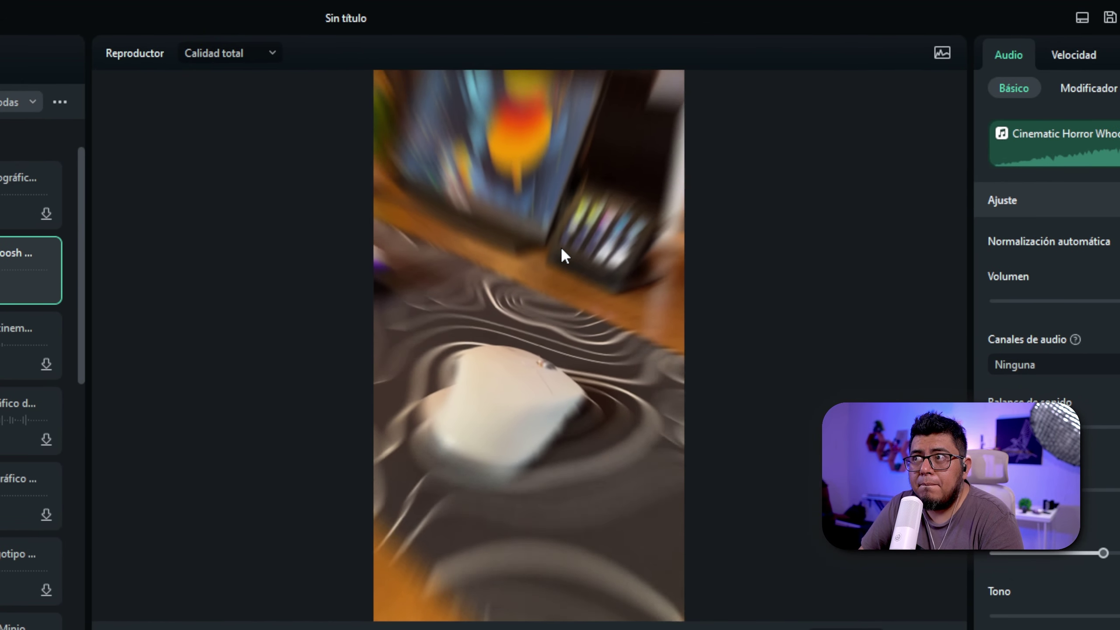
{"action": "key", "text": "space"}
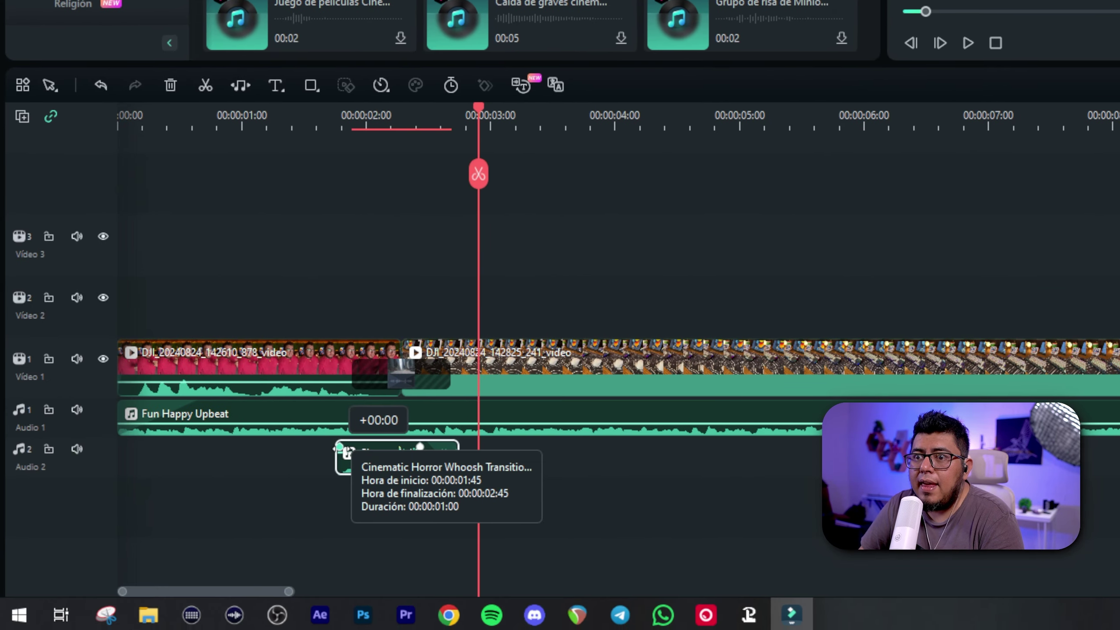
Trim the start of the whoosh sound and shorten the Lens Zoom transition so both begin at the same time
{"action": "left_click_drag", "start_coordinate": [339, 462], "coordinate": [397, 462]}
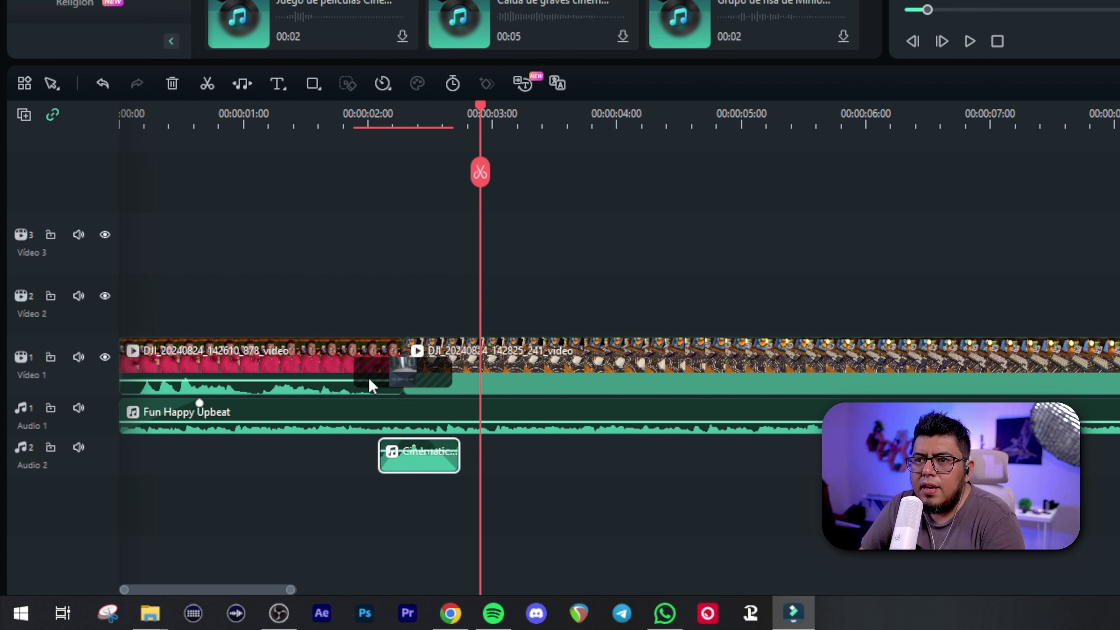
{"action": "left_click_drag", "start_coordinate": [359, 363], "coordinate": [378, 363]}
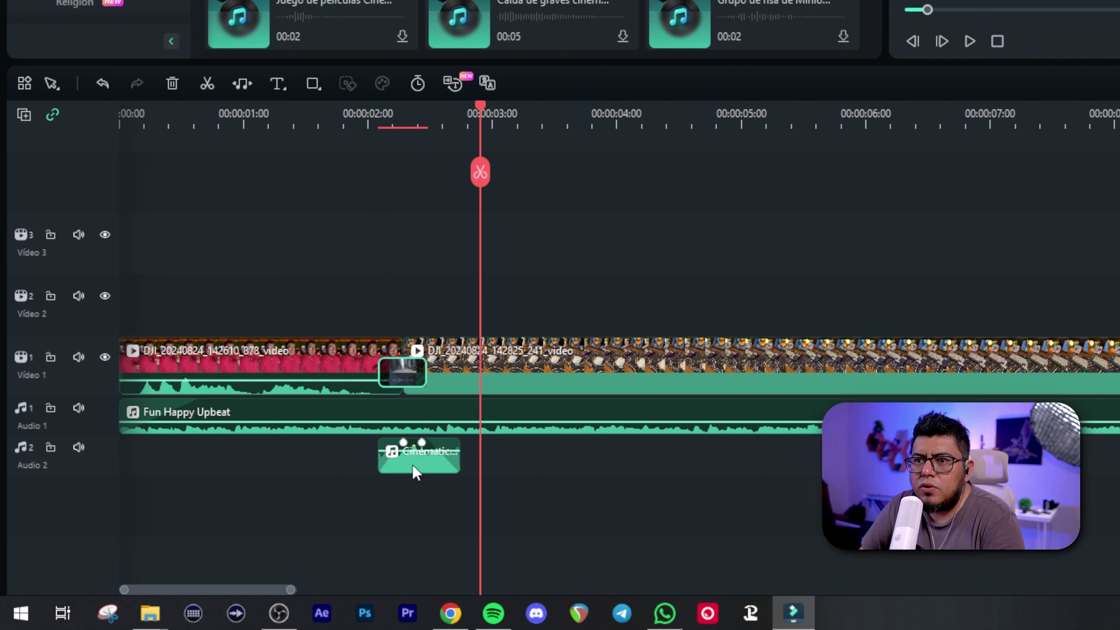
Play the transition together with the whoosh sound and lower the whoosh's volume to -15.00 dB
{"action": "left_click_drag", "start_coordinate": [392, 459], "coordinate": [392, 459]}
{"action": "left_click", "coordinate": [358, 119]}
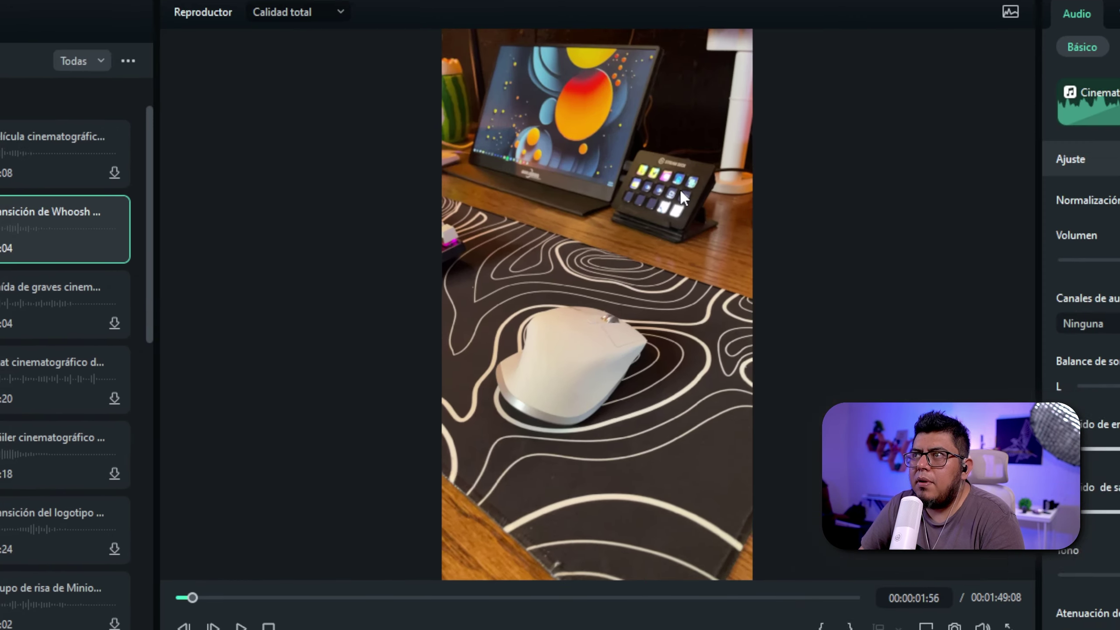
{"action": "key", "text": "Home"}
{"action": "key", "text": "space"}
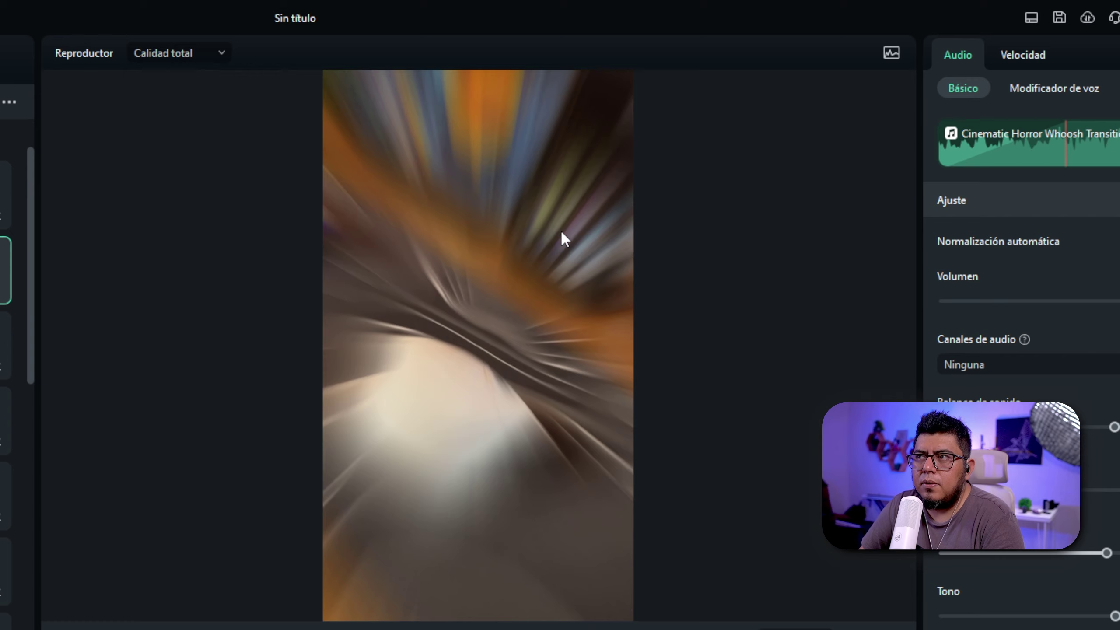
{"action": "key", "text": "space"}
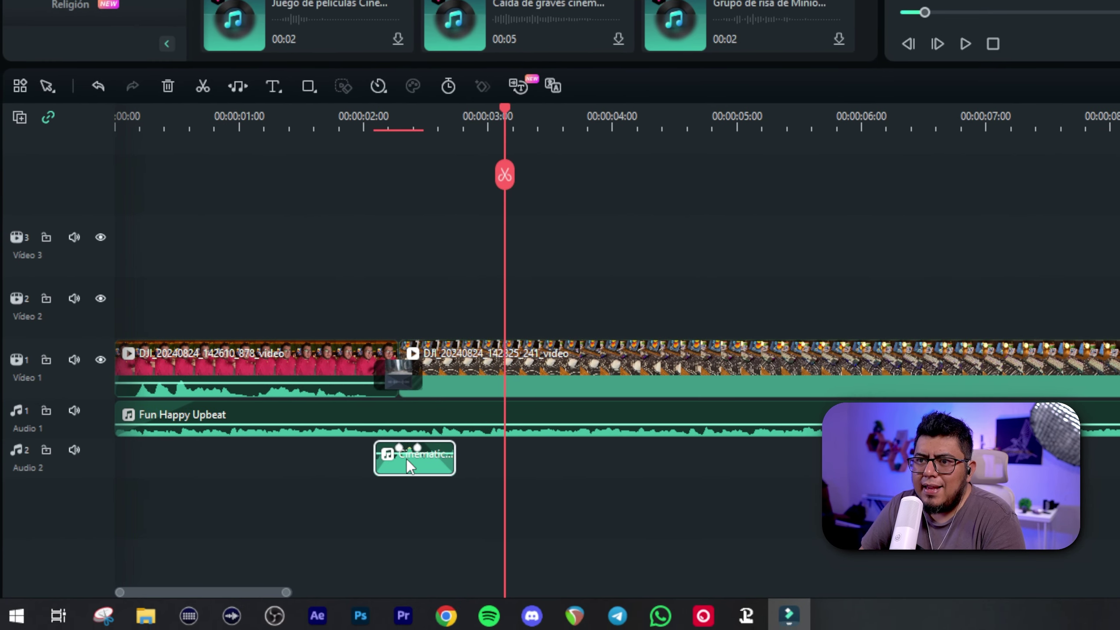
{"action": "left_click_drag", "start_coordinate": [425, 451], "coordinate": [432, 459]}
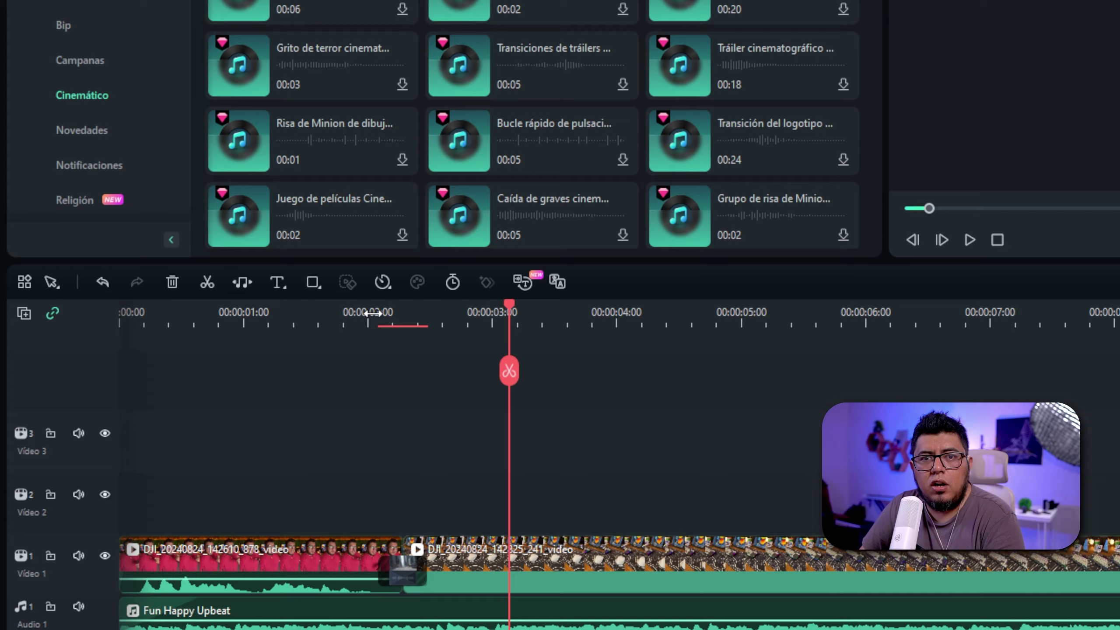
{"action": "left_click", "coordinate": [373, 113]}
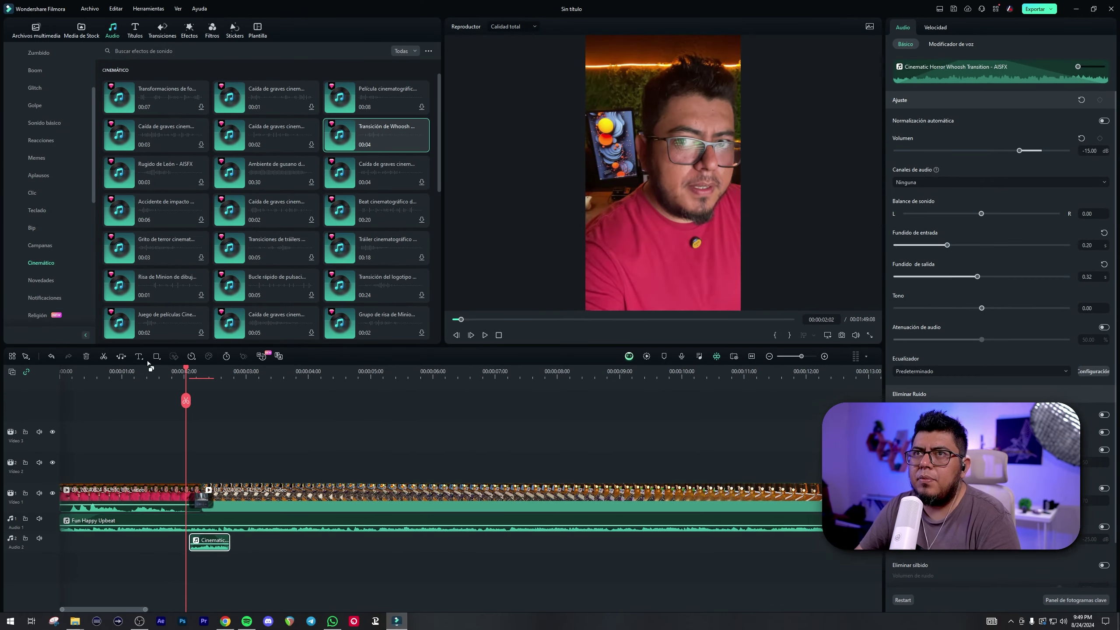
Enable automatic normalization on the Fun Happy Upbeat music and add a volume keyframe of -25.50 dB at about 00:00:02:00
{"action": "left_click", "coordinate": [419, 619]}
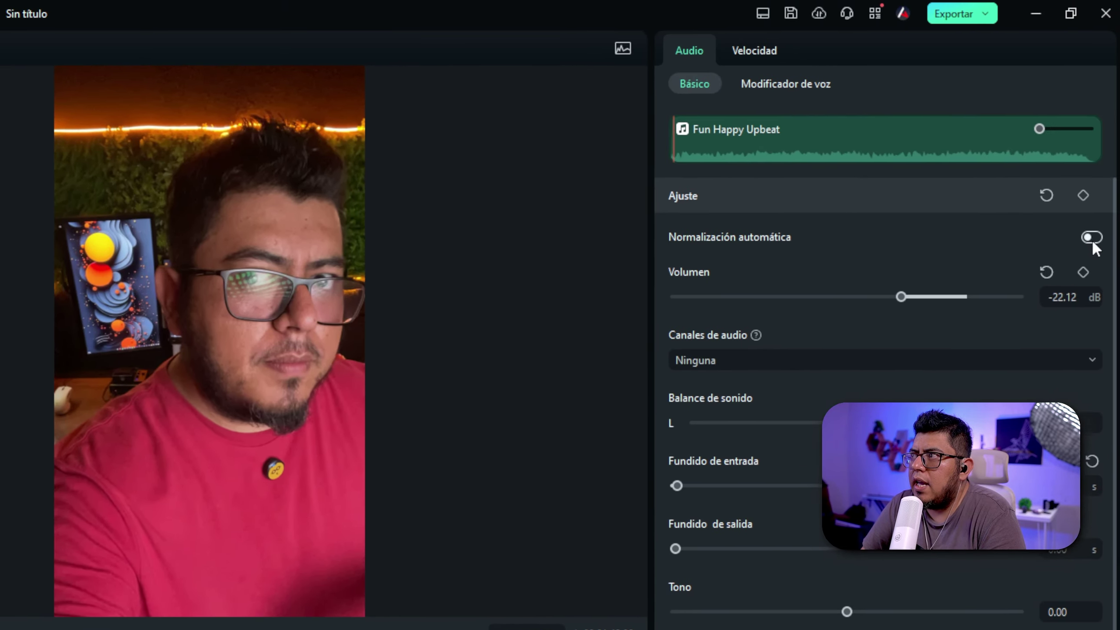
{"action": "left_click", "coordinate": [1092, 239]}
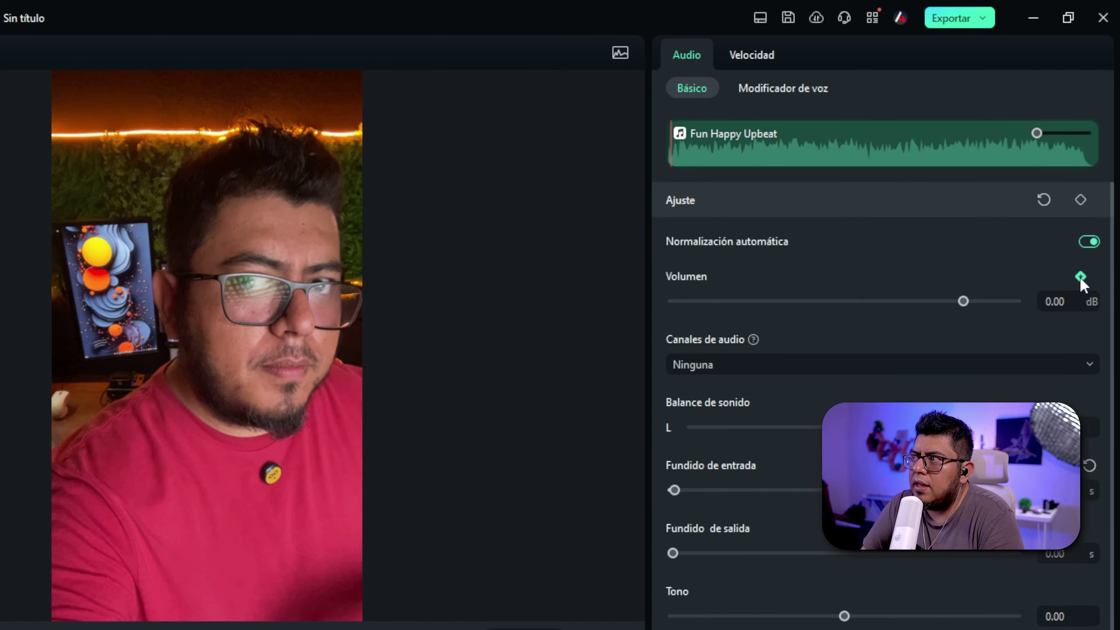
{"action": "left_click", "coordinate": [1080, 276]}
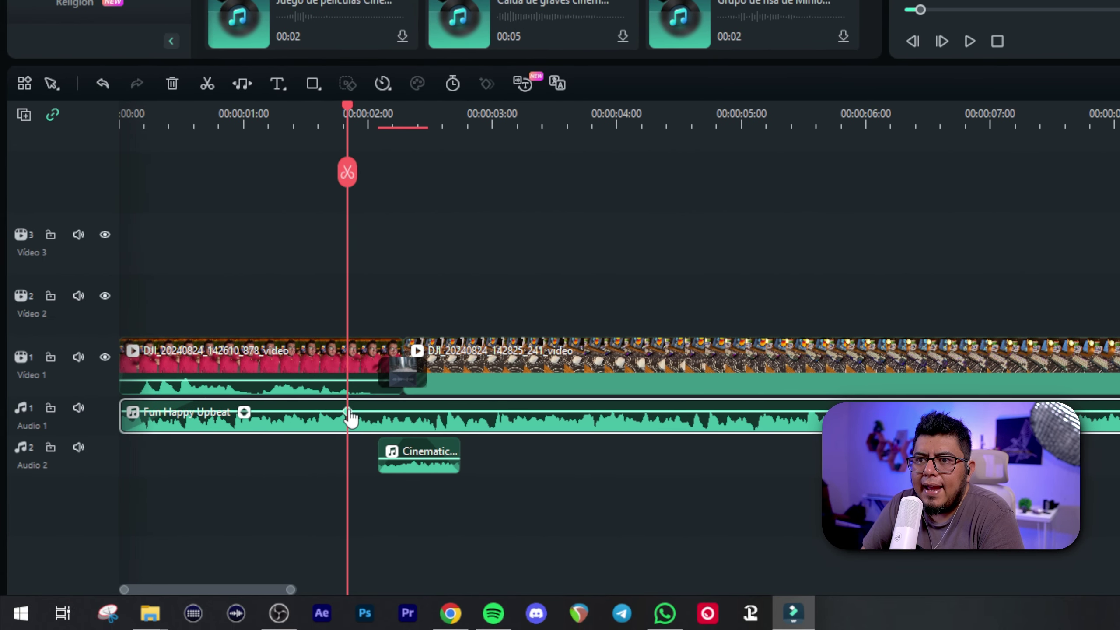
{"action": "left_click_drag", "start_coordinate": [351, 417], "coordinate": [369, 427]}
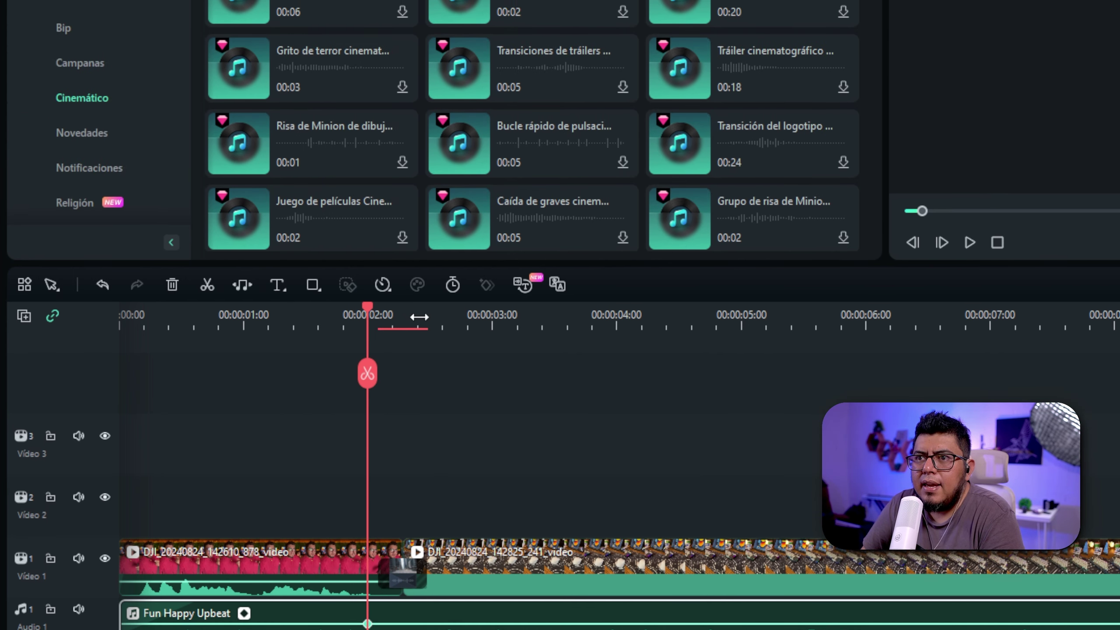
Add a second volume keyframe to the music near the end of the Lens Zoom transition and raise it to -3.19 dB
{"action": "left_click", "coordinate": [421, 317]}
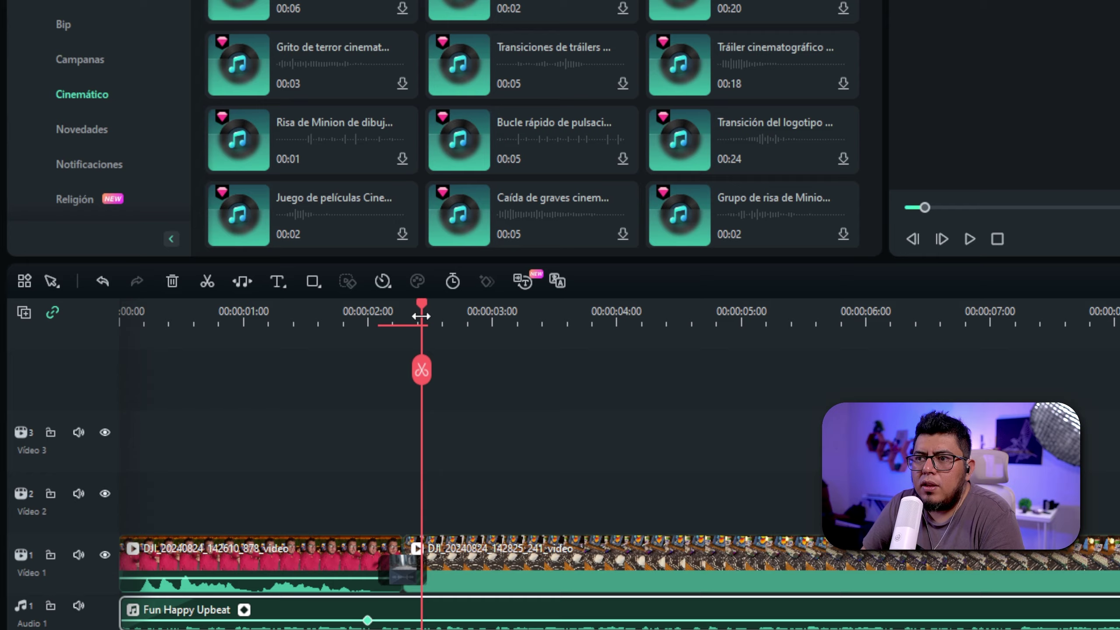
{"action": "key", "text": "space"}
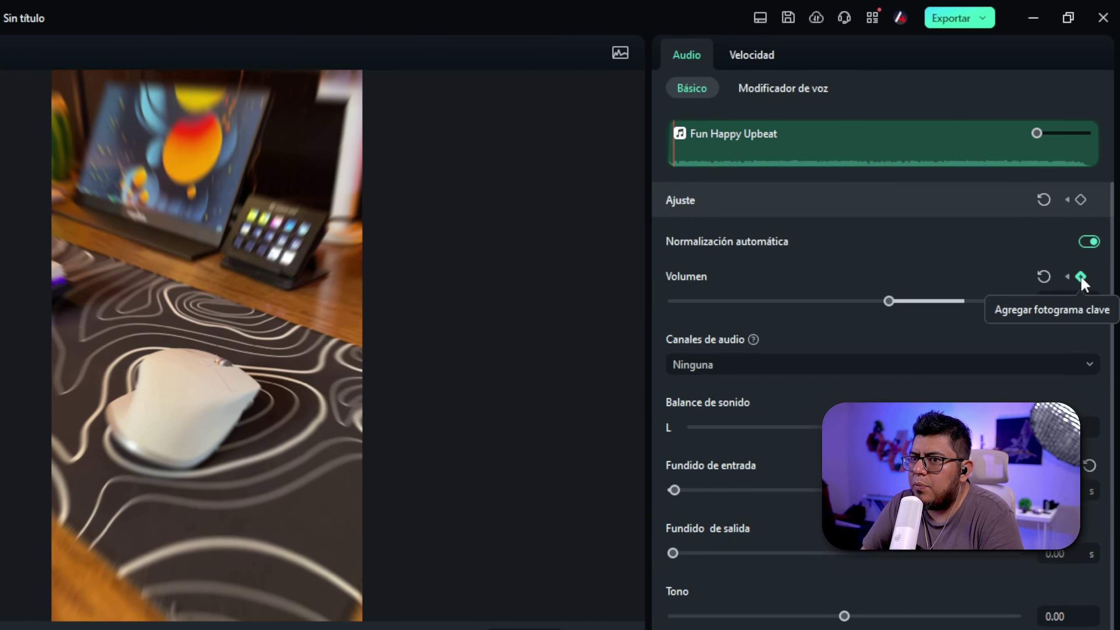
{"action": "left_click", "coordinate": [1081, 278]}
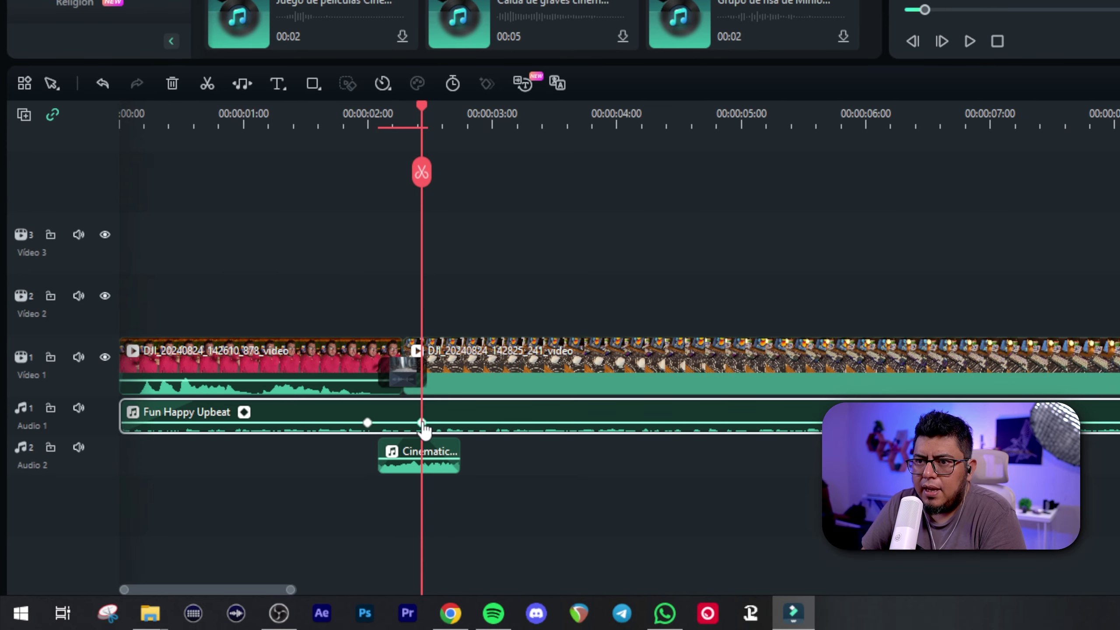
{"action": "left_click_drag", "start_coordinate": [422, 423], "coordinate": [420, 412]}
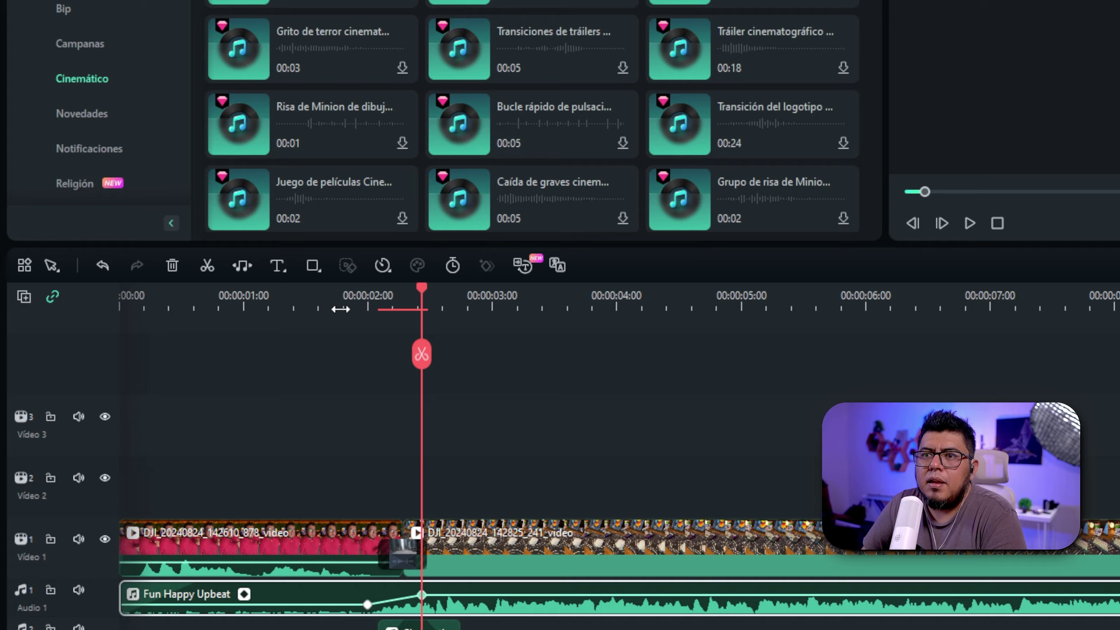
Play from 00:00:01:41 through the transition to check the music's volume rise with the whoosh
{"action": "left_click", "coordinate": [328, 143]}
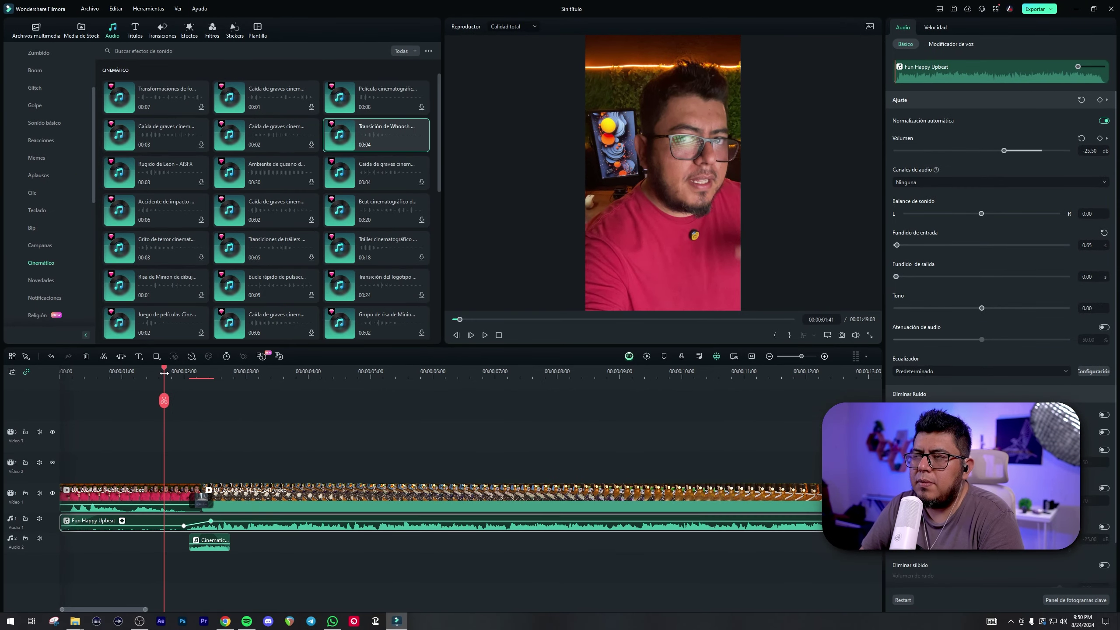
{"action": "key", "text": "space"}
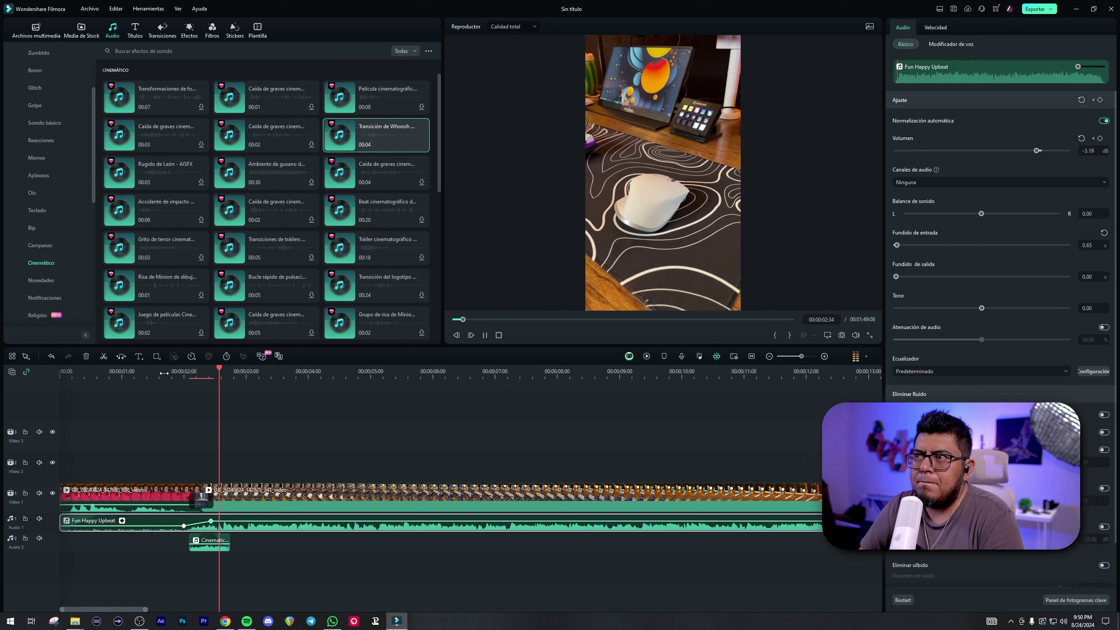
{"action": "key", "text": "space"}
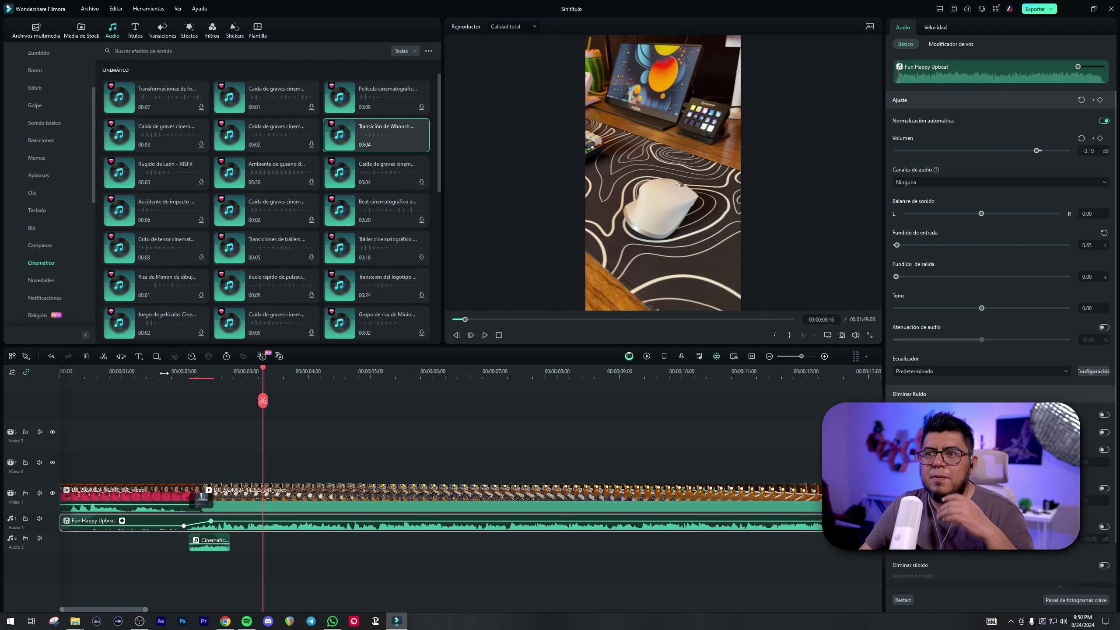
Play through the DJI_20240824_142825_241_video clip and split it at 00:00:07:07
{"action": "left_click", "coordinate": [302, 491]}
{"action": "key", "text": "space"}
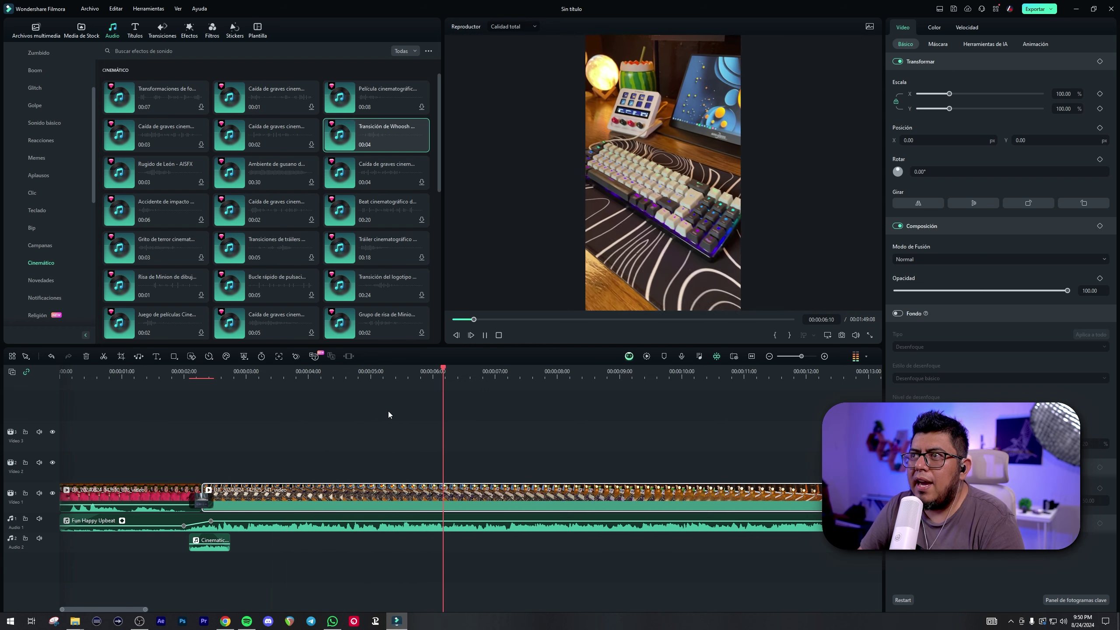
{"action": "key", "text": "space"}
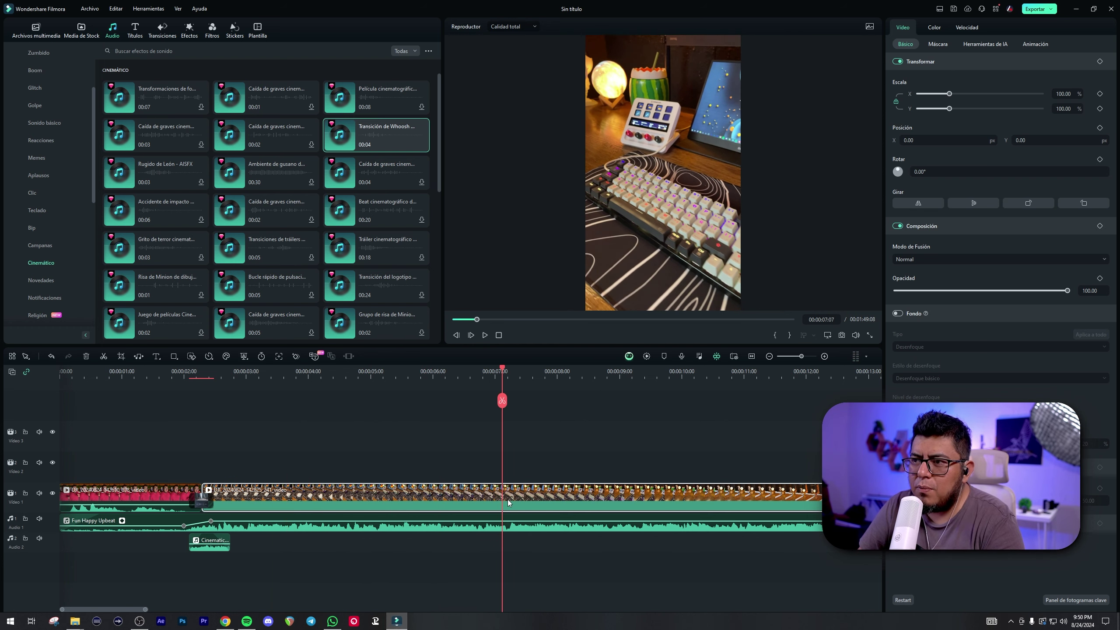
{"action": "left_click", "coordinate": [506, 496]}
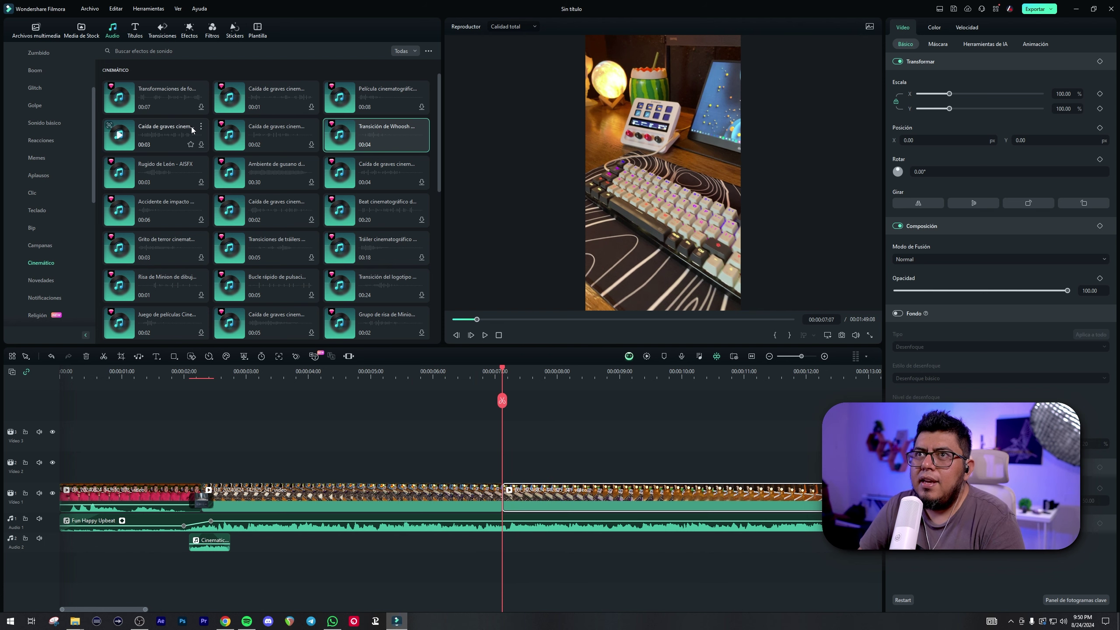
Add the Barrido de luz RGB effect from the luz category to Video 2 and fit it to the second clip's length
{"action": "left_click", "coordinate": [188, 30]}
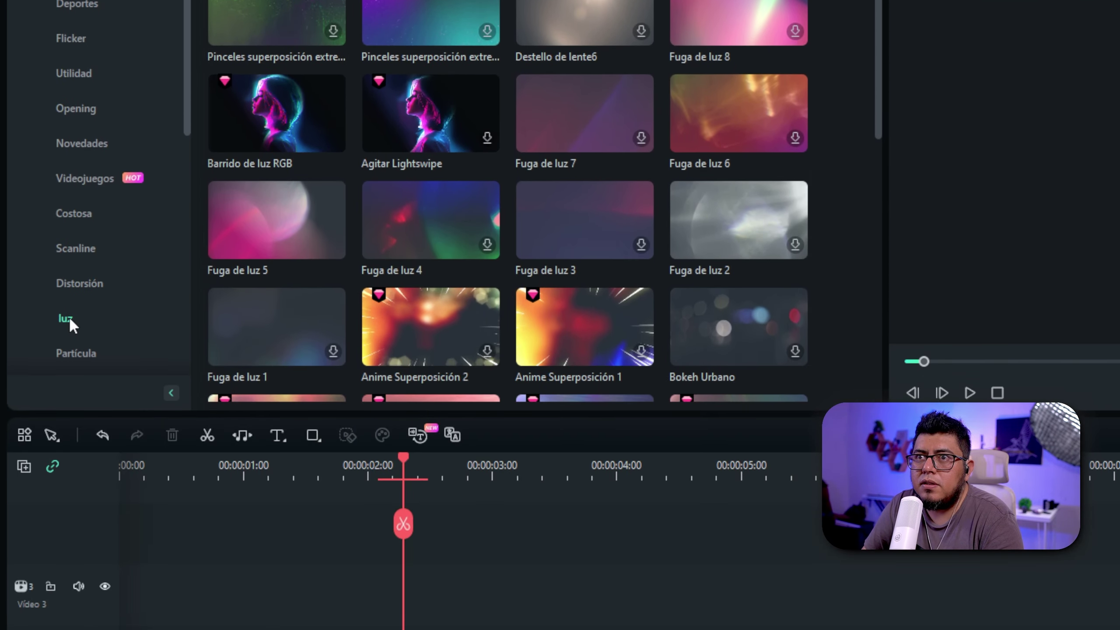
{"action": "mouse_move", "coordinate": [264, 383]}
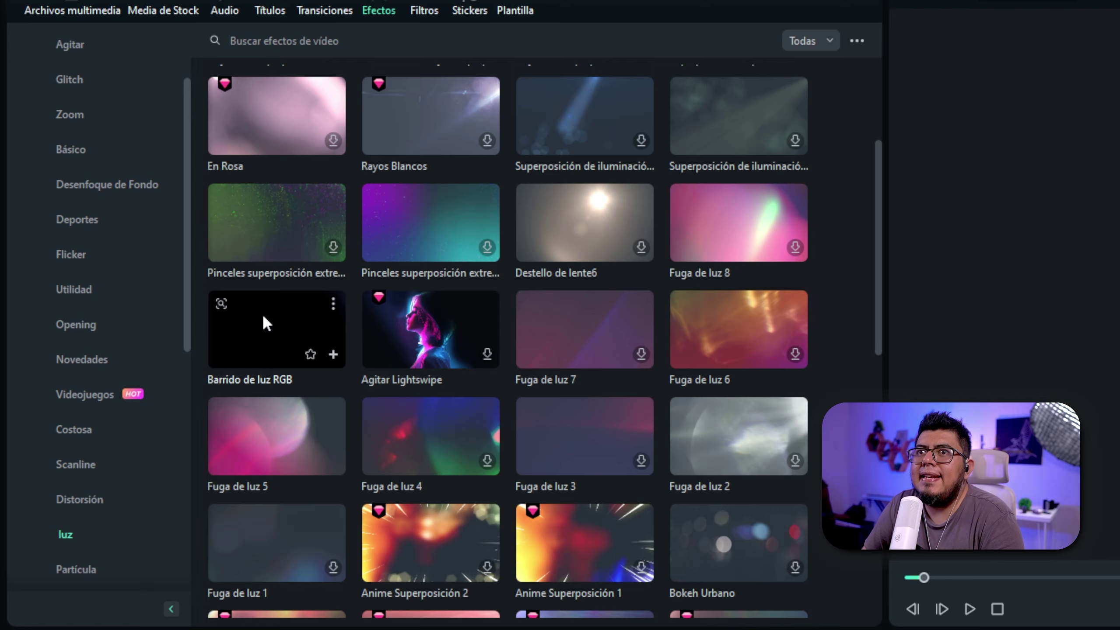
{"action": "left_click", "coordinate": [265, 318]}
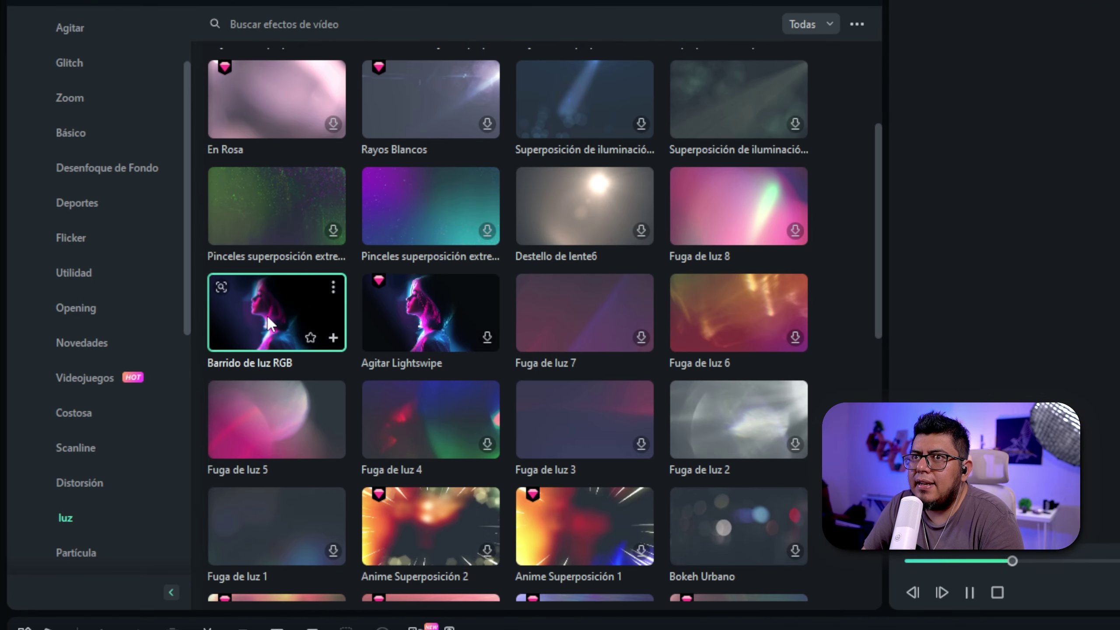
{"action": "left_click_drag", "start_coordinate": [267, 316], "coordinate": [454, 629]}
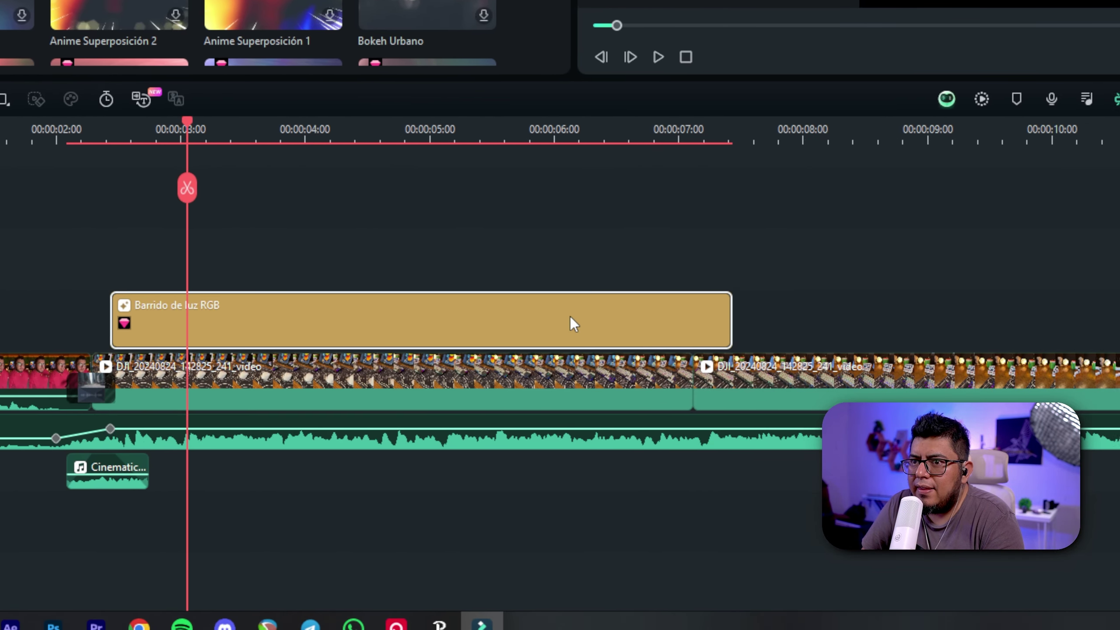
{"action": "left_click_drag", "start_coordinate": [868, 498], "coordinate": [857, 497]}
{"action": "left_click_drag", "start_coordinate": [560, 316], "coordinate": [549, 314]}
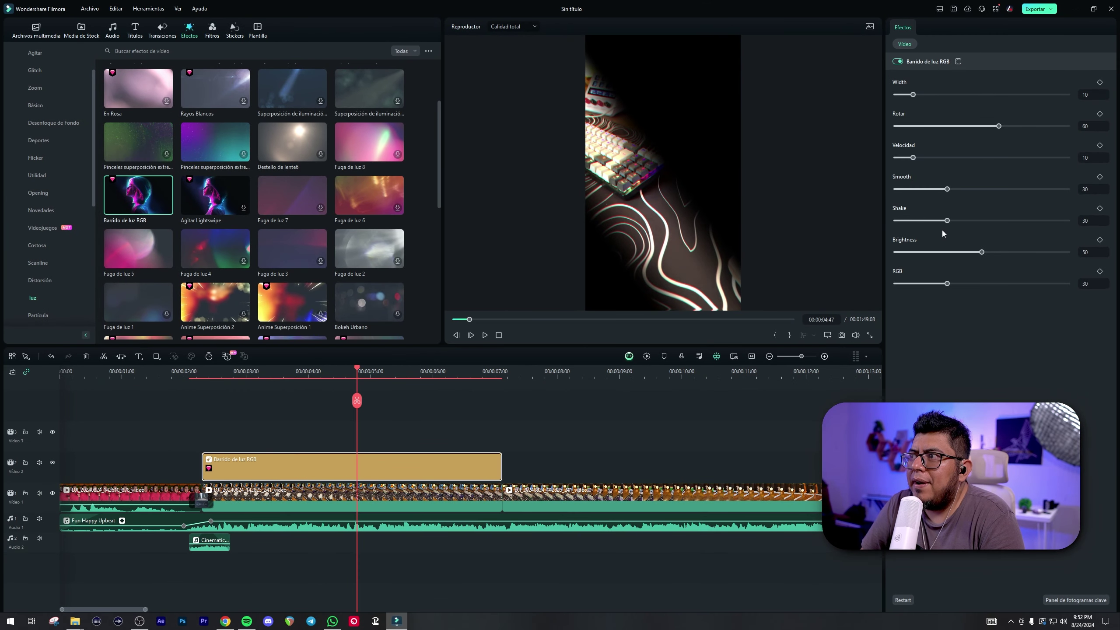
Set the Barrido de luz RGB effect's Shake to 0 and Smooth to 80, and play it over the second clip
{"action": "left_click_drag", "start_coordinate": [947, 220], "coordinate": [865, 231]}
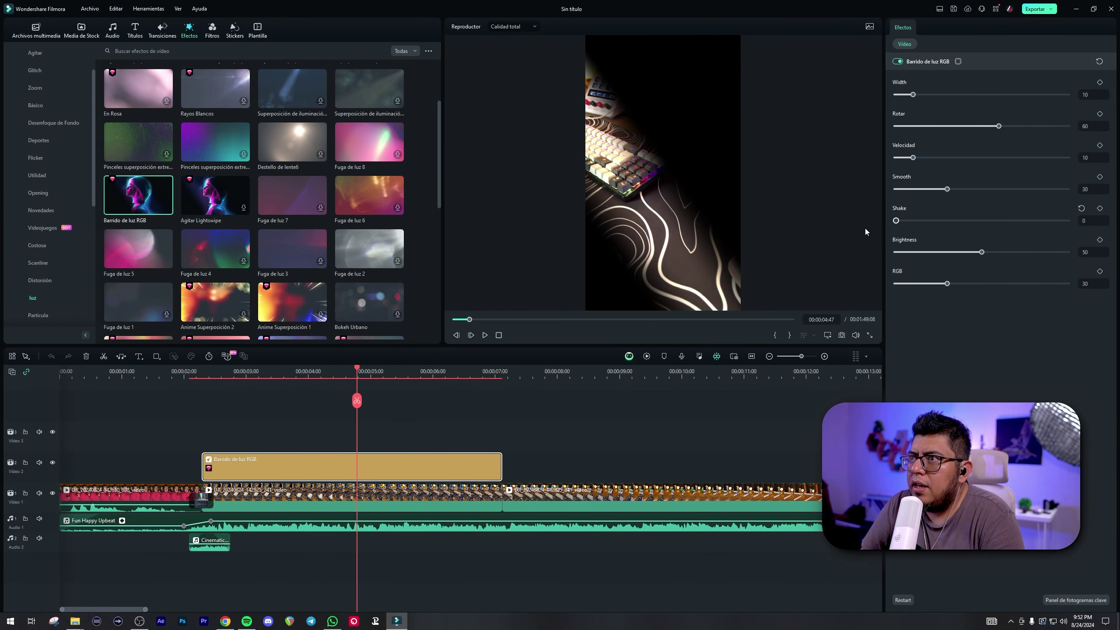
{"action": "left_click_drag", "start_coordinate": [947, 189], "coordinate": [1031, 206]}
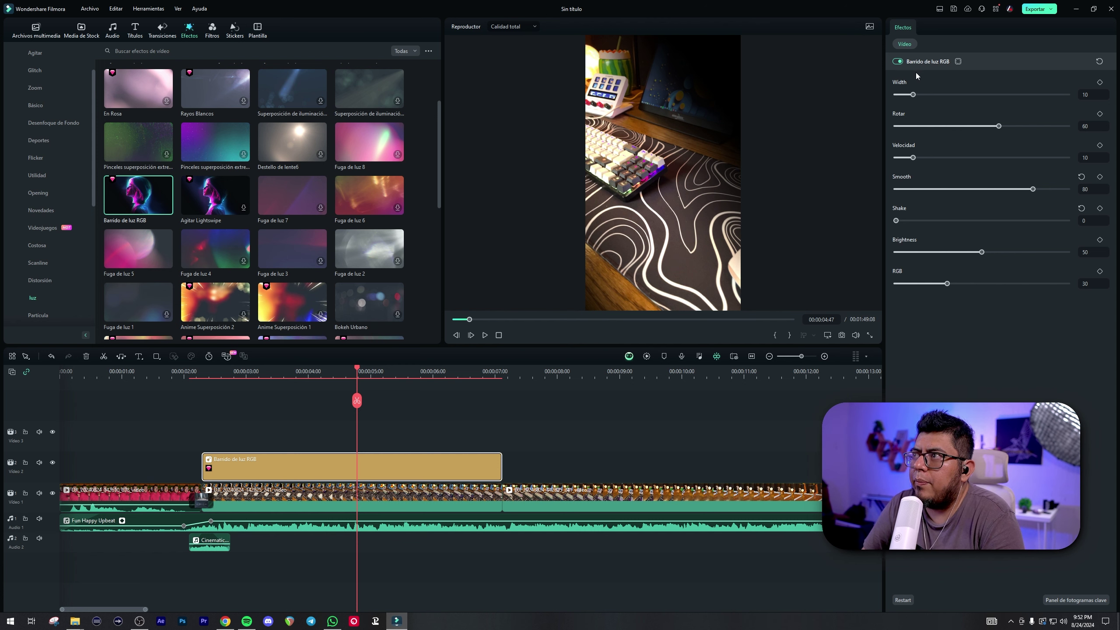
{"action": "left_click", "coordinate": [205, 374]}
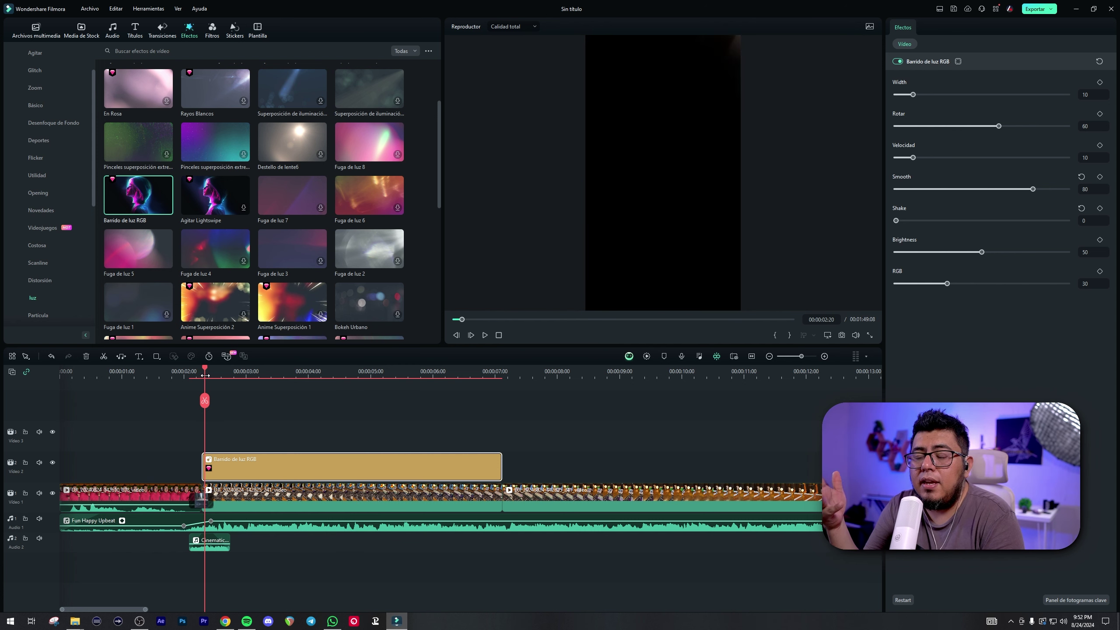
{"action": "key", "text": "space"}
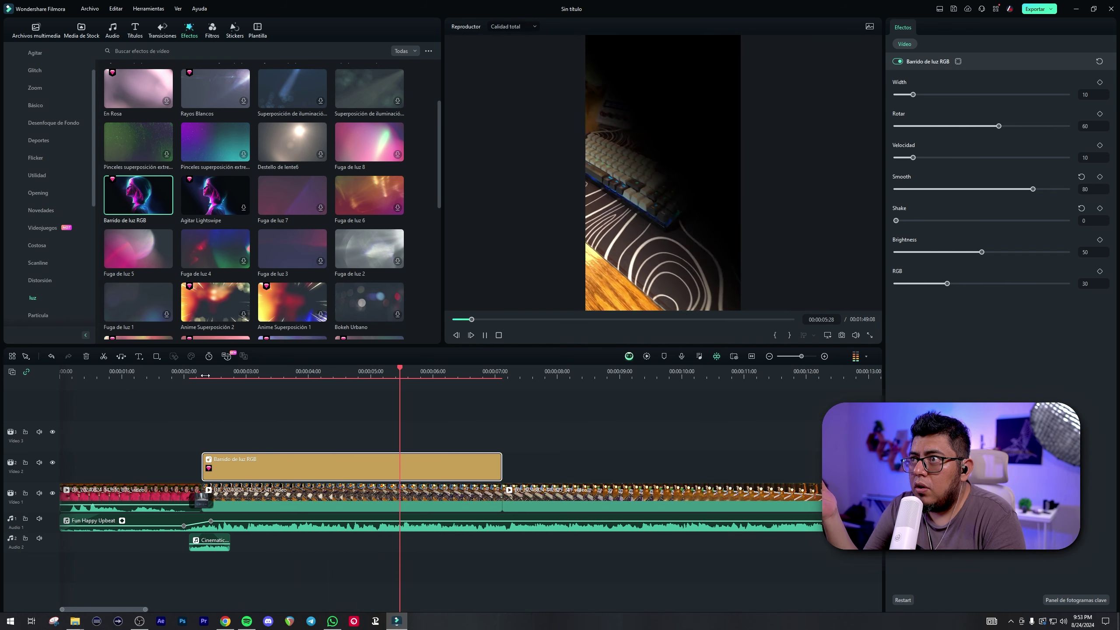
{"action": "key", "text": "space"}
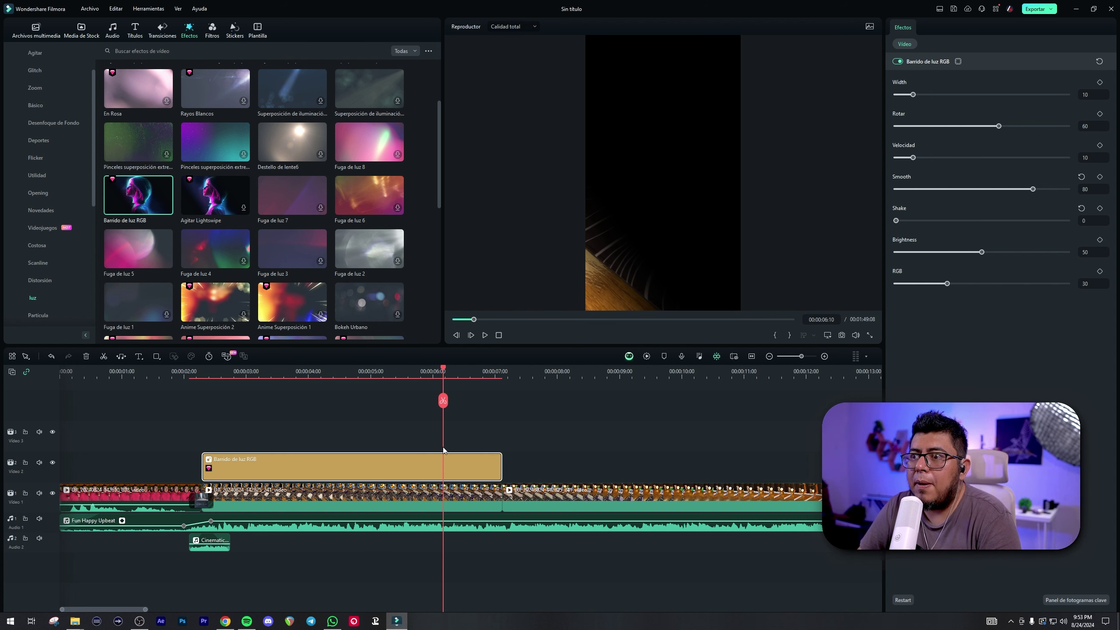
Replay the later part of the light sweep to find where the clip should be cut
{"action": "left_click", "coordinate": [392, 371]}
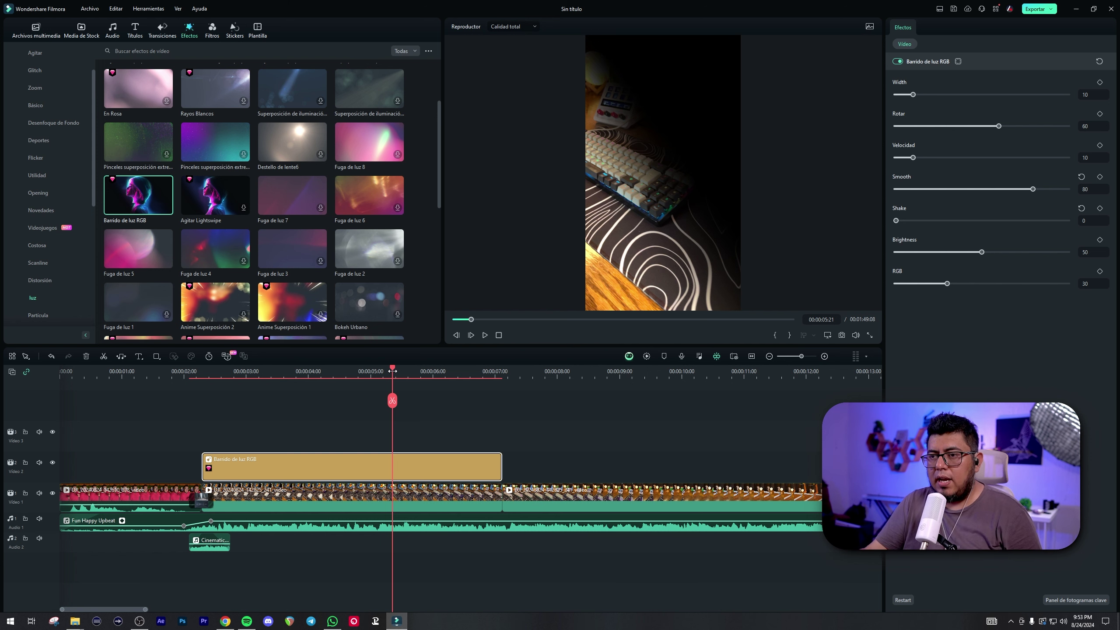
{"action": "key", "text": "space"}
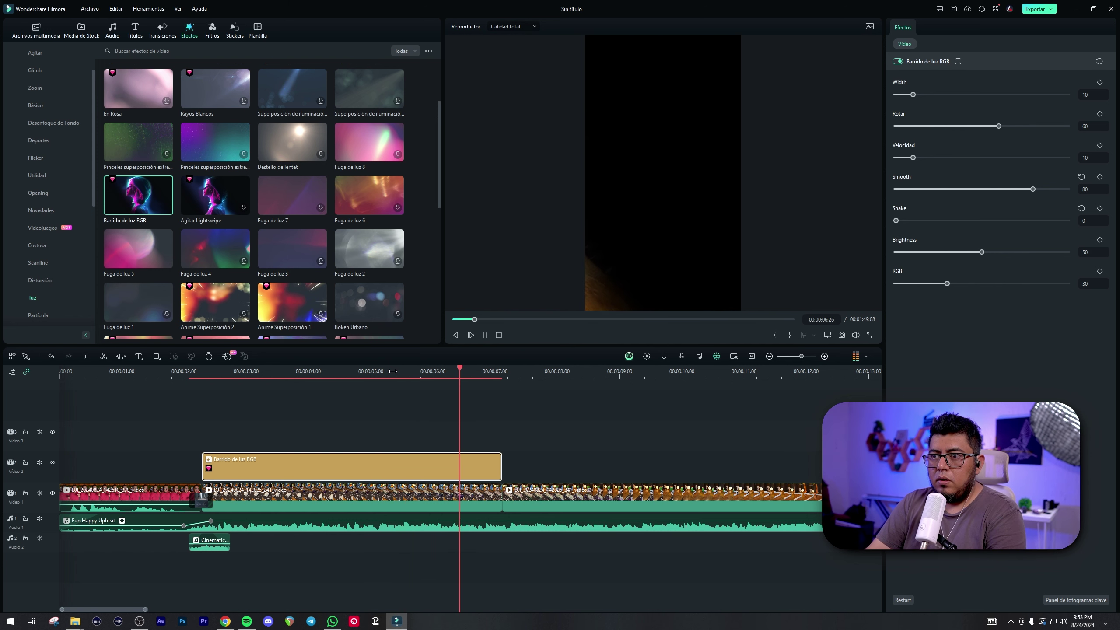
{"action": "key", "text": "space"}
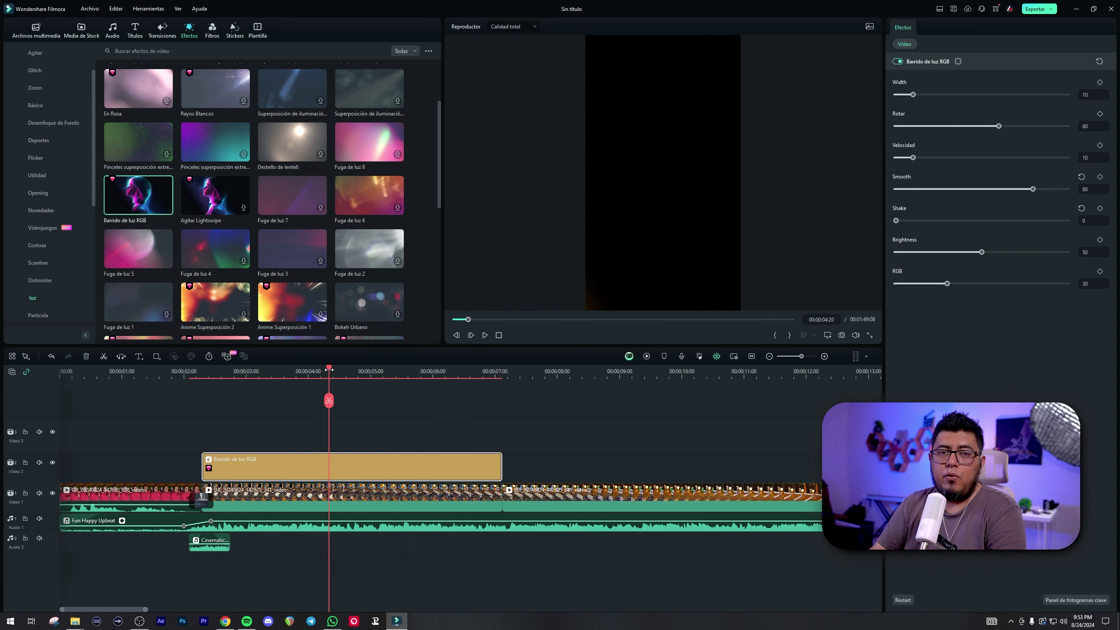
{"action": "key", "text": "space"}
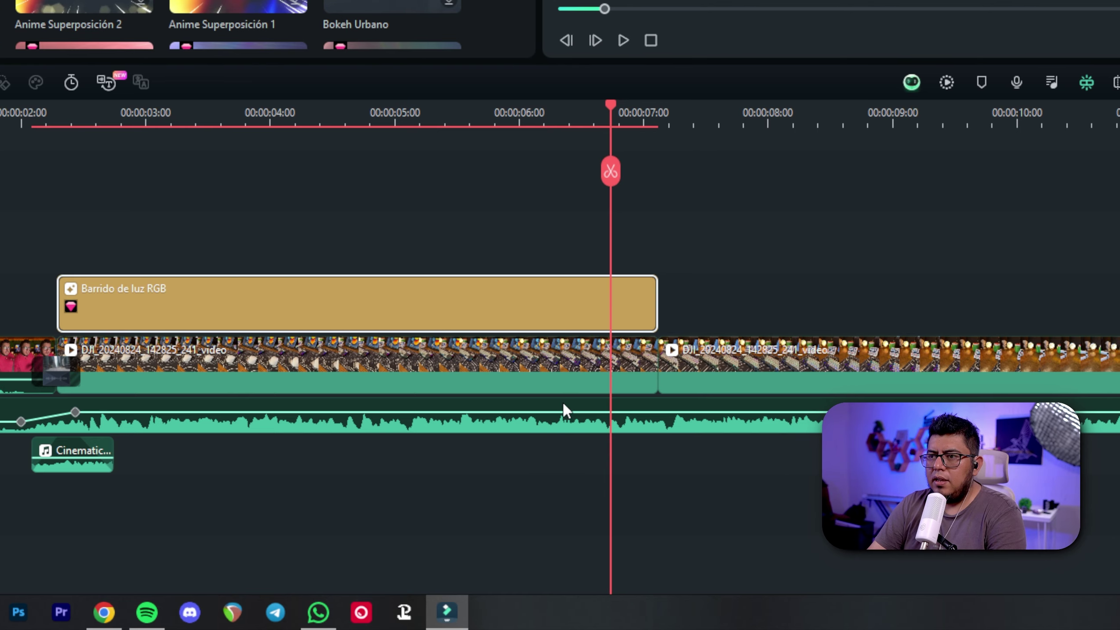
Split both the second video clip and the Barrido de luz RGB effect above it at 00:00:06:20
{"action": "key", "text": "c"}
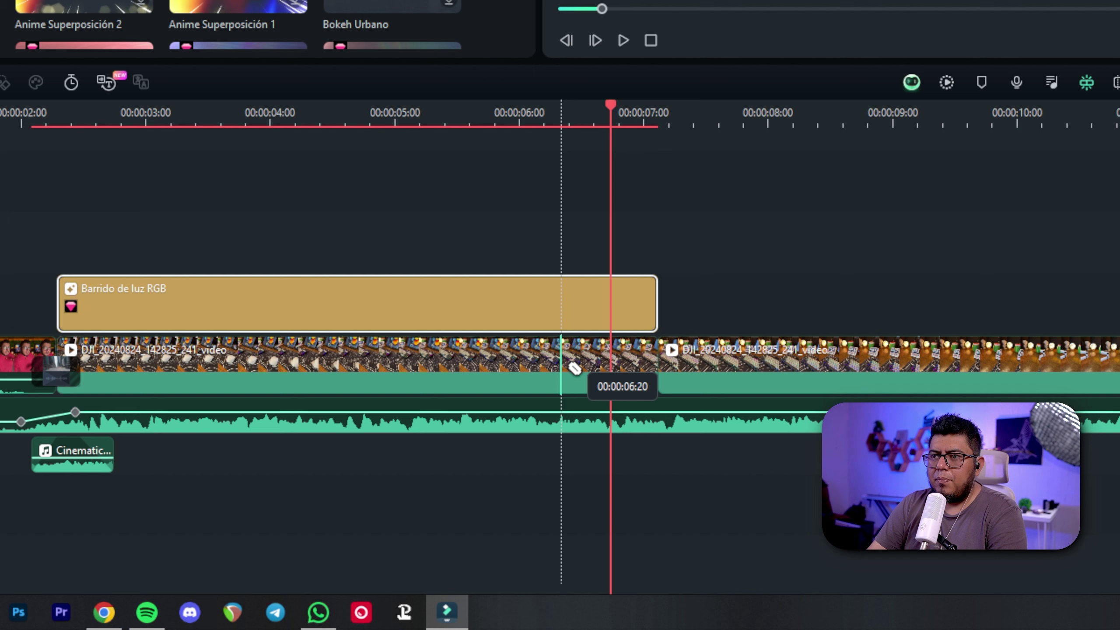
{"action": "left_click", "coordinate": [573, 366]}
{"action": "left_click", "coordinate": [573, 319]}
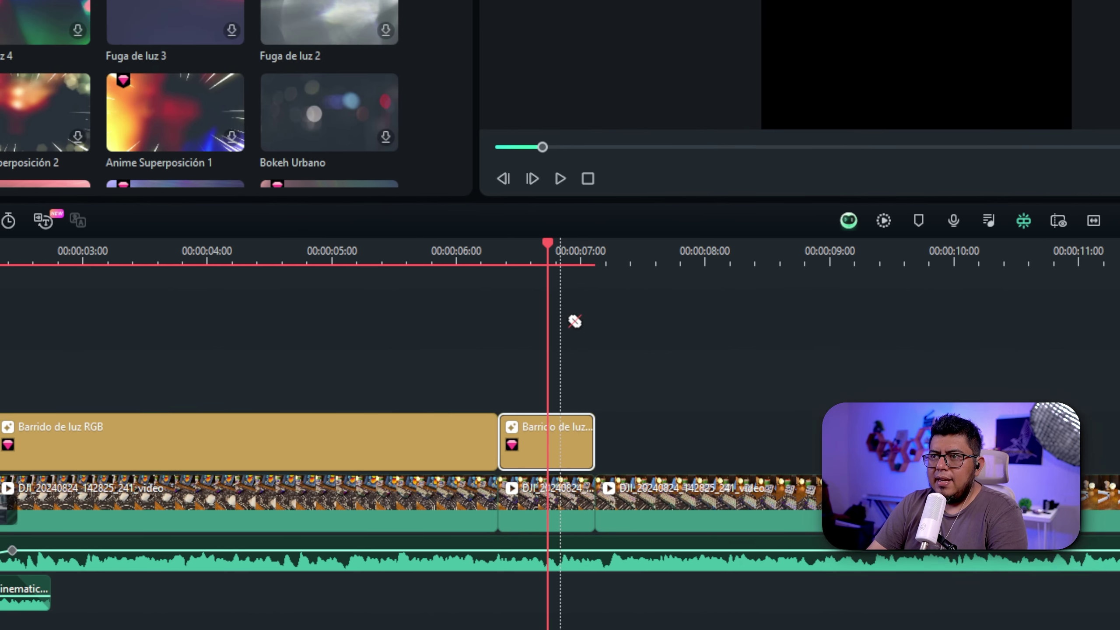
Delete the short leftover pieces of the second video clip and of the Barrido de luz RGB effect after the cut
{"action": "key", "text": "a"}
{"action": "left_click", "coordinate": [525, 440], "text": "ctrl"}
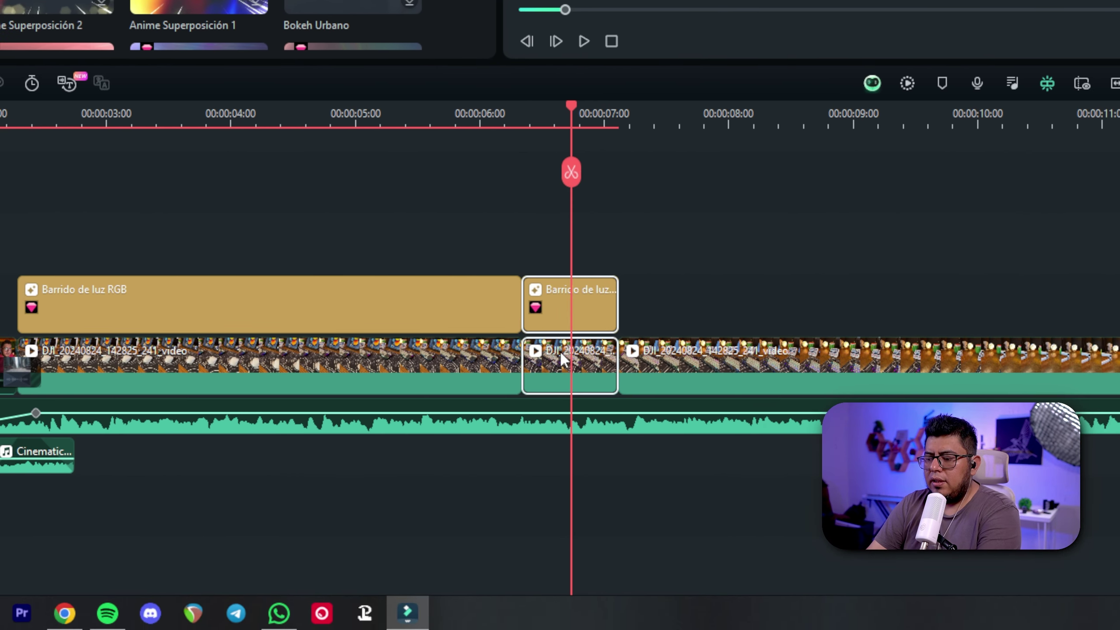
{"action": "key", "text": "Delete"}
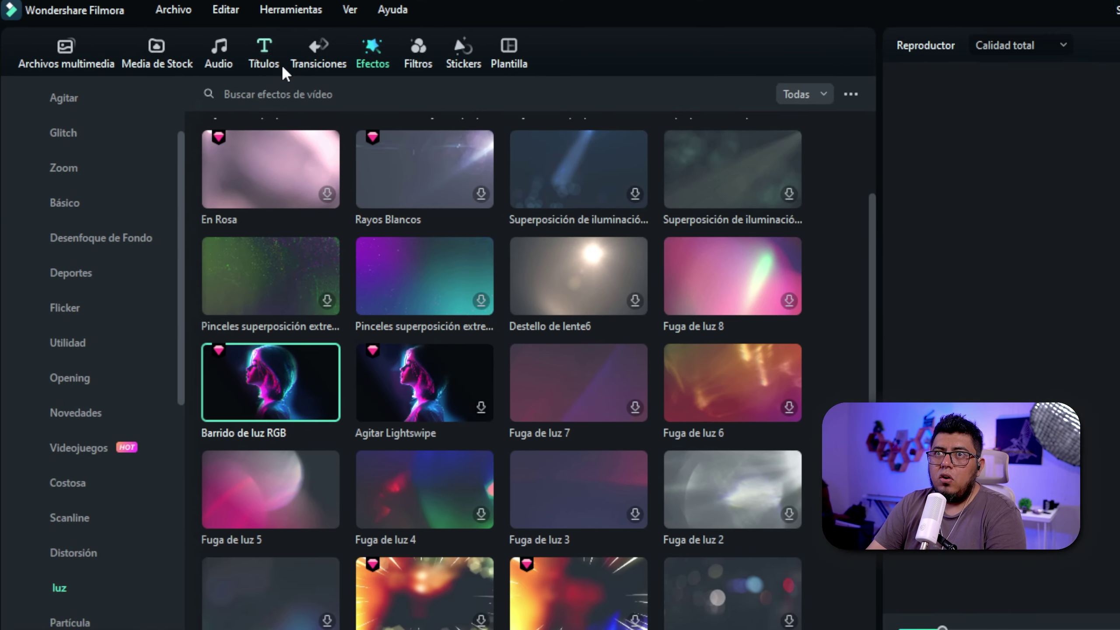
Add Glitch Intro Transition 04 from the Glitch category between the second and third clips and shorten it to 00:00:00:44
{"action": "left_click", "coordinate": [312, 71]}
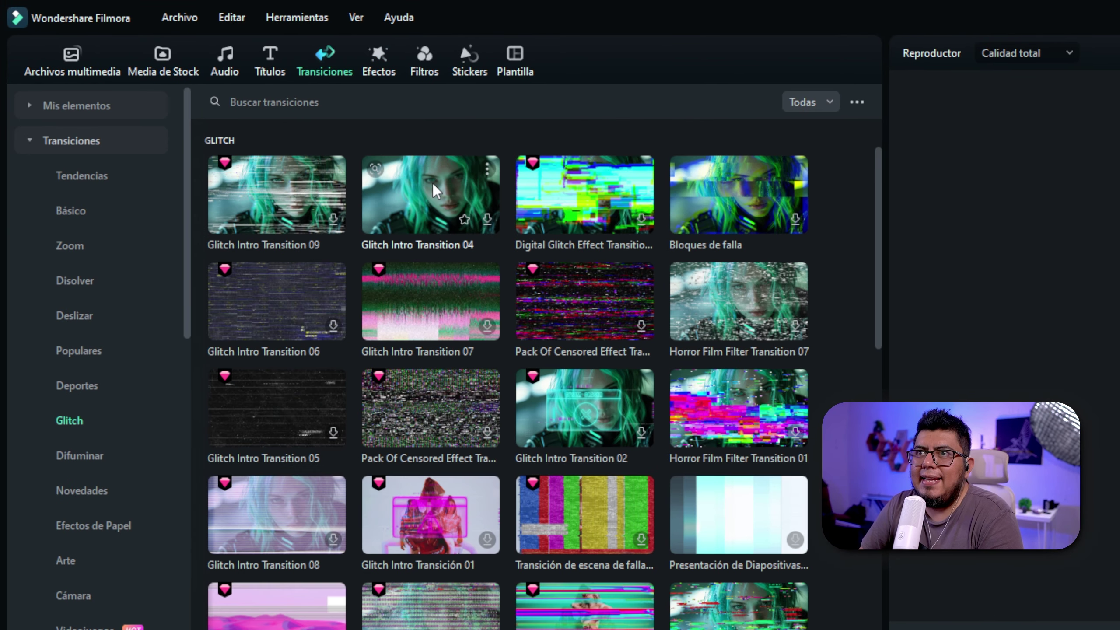
{"action": "left_click_drag", "start_coordinate": [436, 190], "coordinate": [555, 374]}
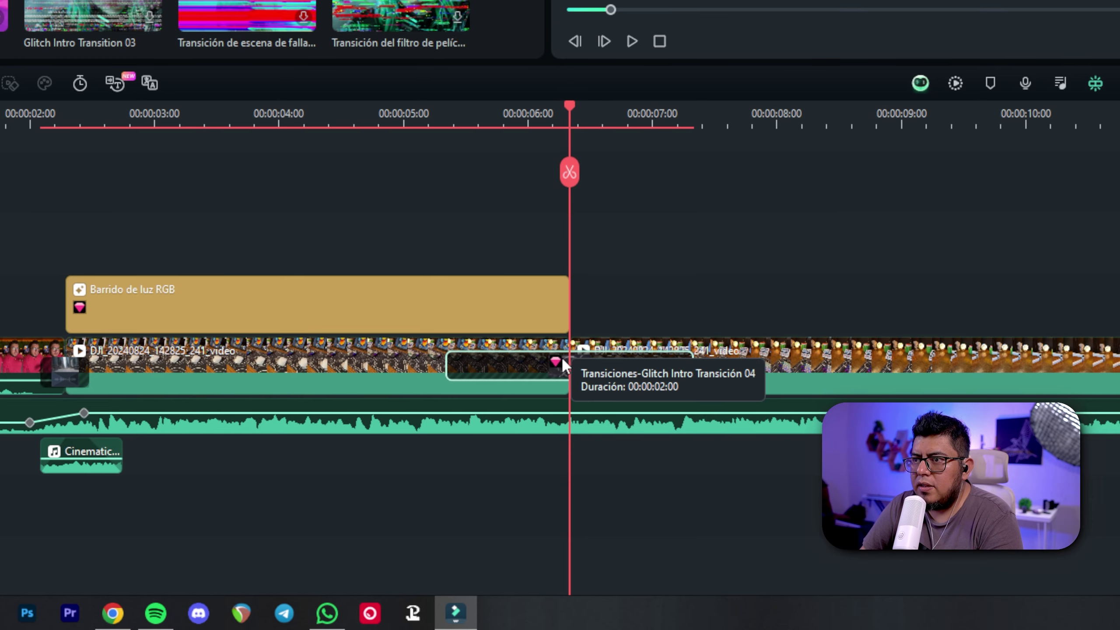
{"action": "left_click_drag", "start_coordinate": [447, 366], "coordinate": [540, 366]}
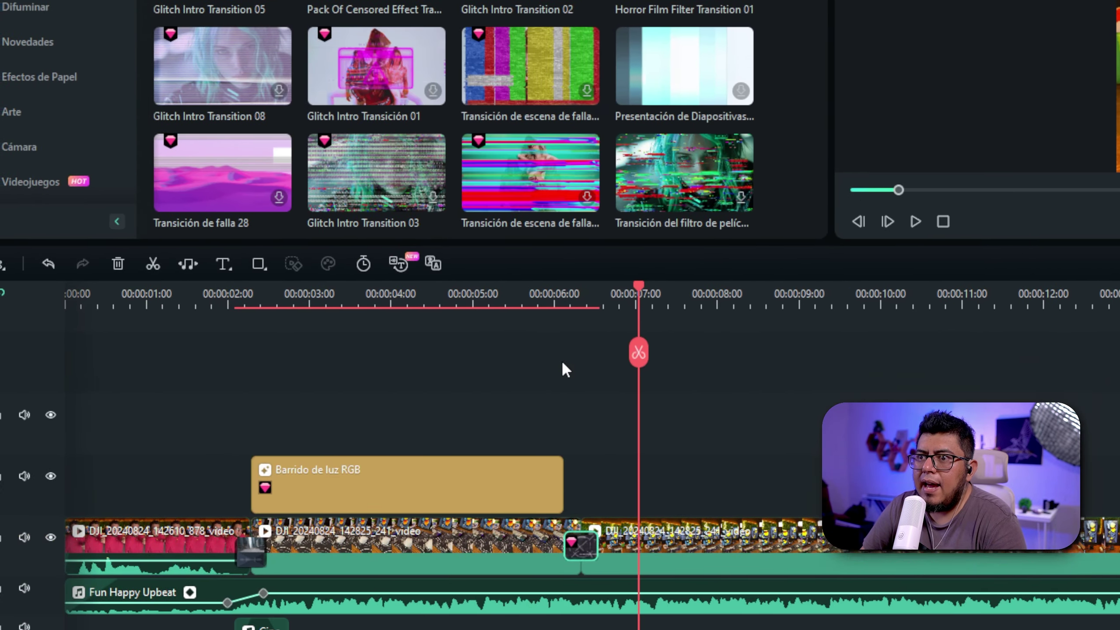
{"action": "left_click", "coordinate": [440, 388]}
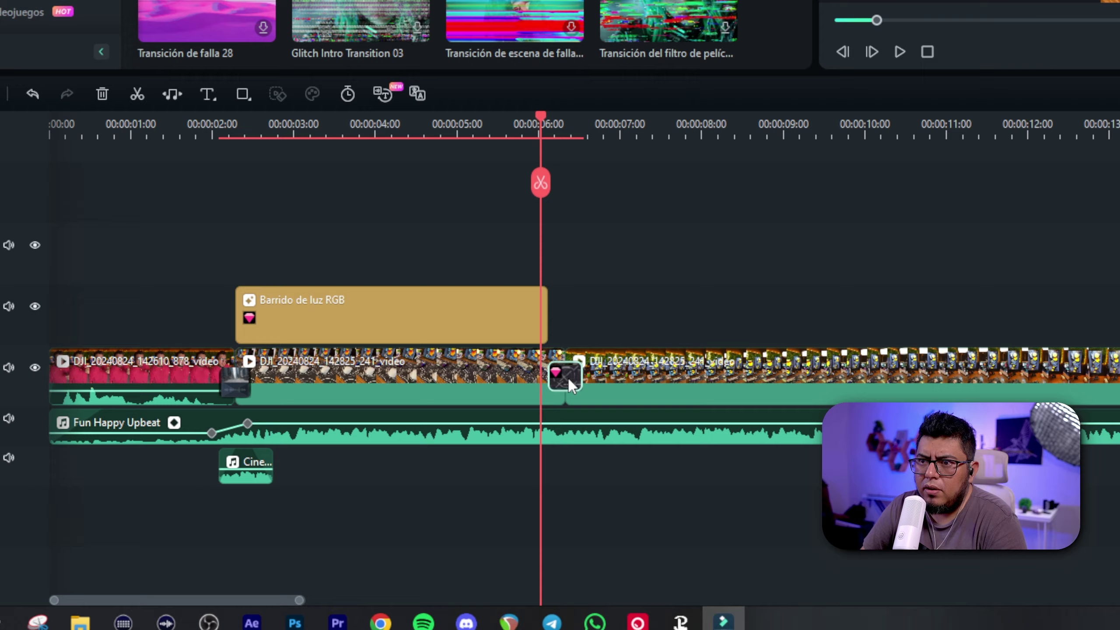
{"action": "left_click_drag", "start_coordinate": [566, 370], "coordinate": [581, 370]}
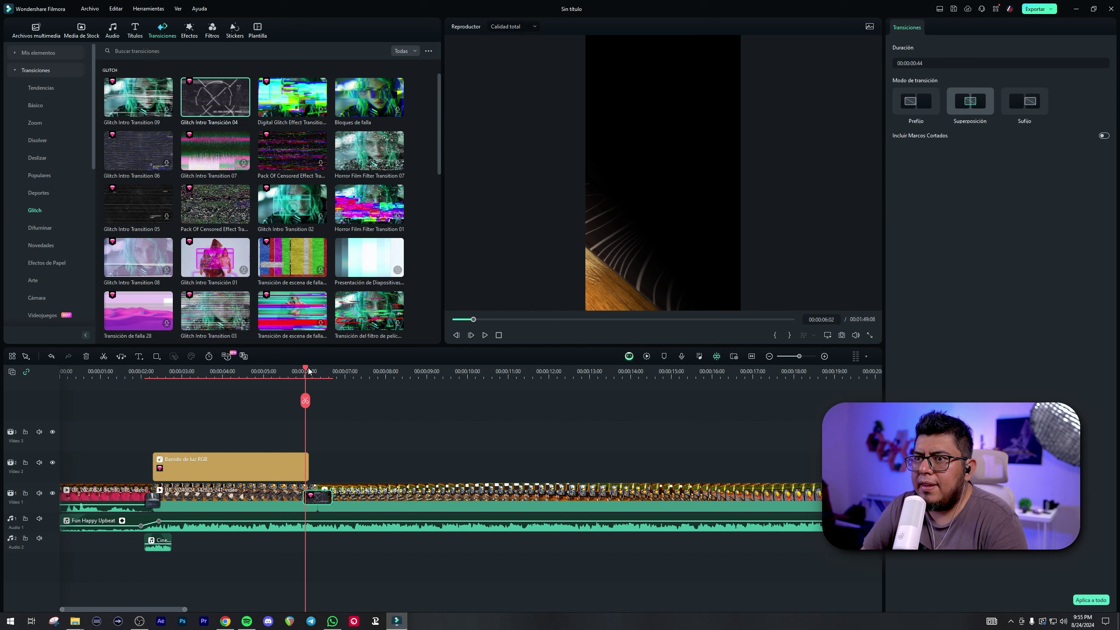
{"action": "mouse_move", "coordinate": [308, 371]}
{"action": "left_mouse_down"}
{"action": "mouse_move", "coordinate": [331, 372]}
{"action": "mouse_move", "coordinate": [297, 371]}
{"action": "mouse_move", "coordinate": [326, 373]}
{"action": "left_mouse_up"}
Trim the Barrido de luz RGB effect to end before the glitch transition and add a Disolver transition at its end
{"action": "left_click", "coordinate": [267, 477]}
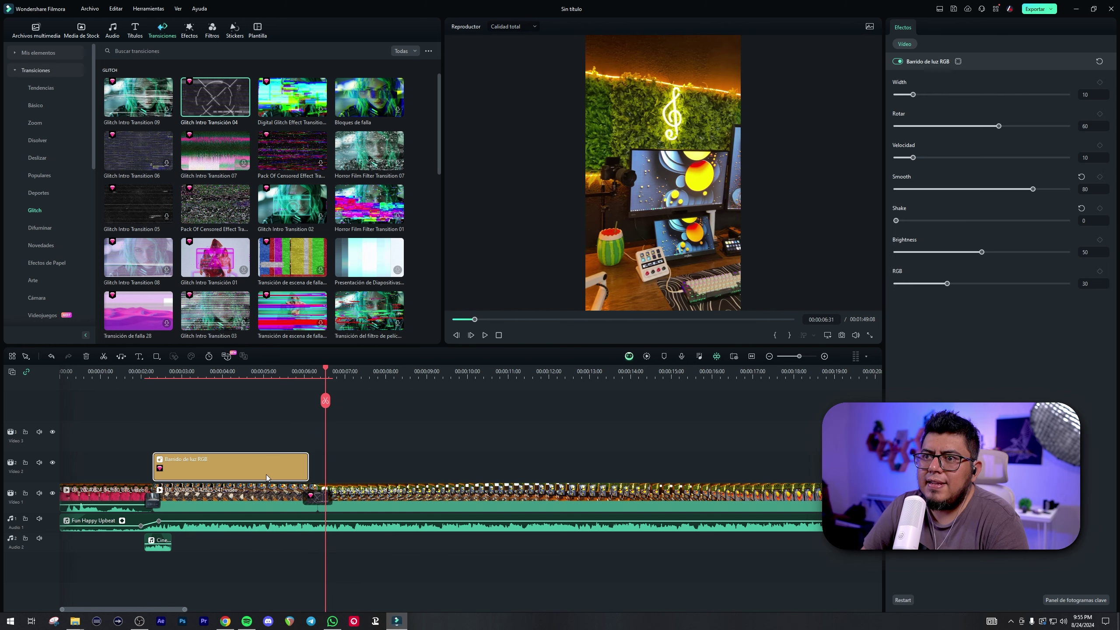
{"action": "left_click_drag", "start_coordinate": [308, 469], "coordinate": [291, 469]}
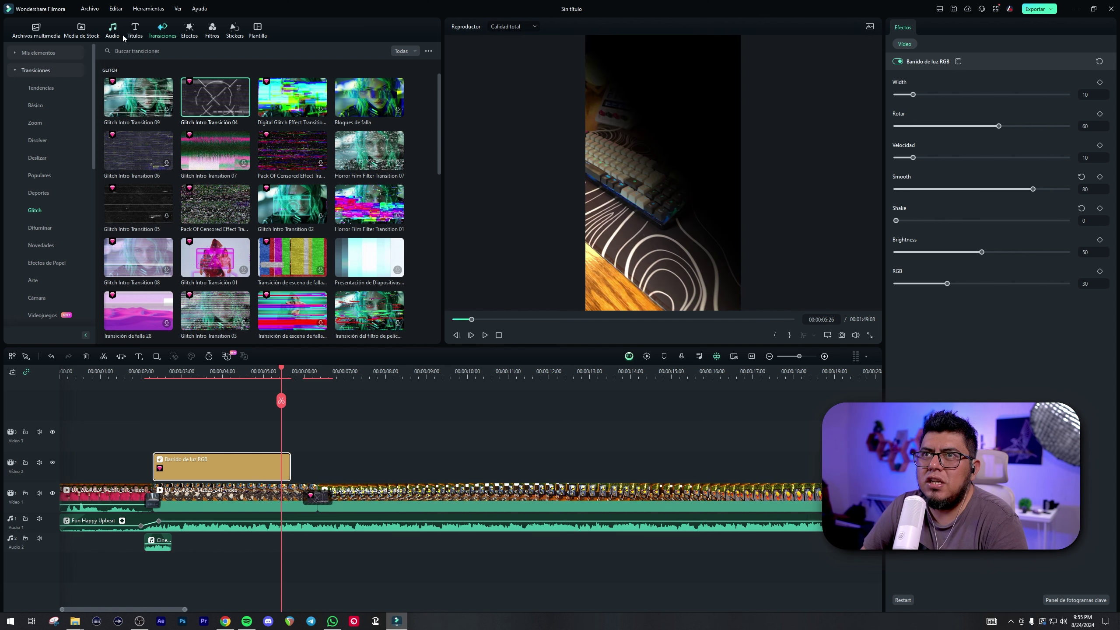
{"action": "left_click", "coordinate": [40, 89]}
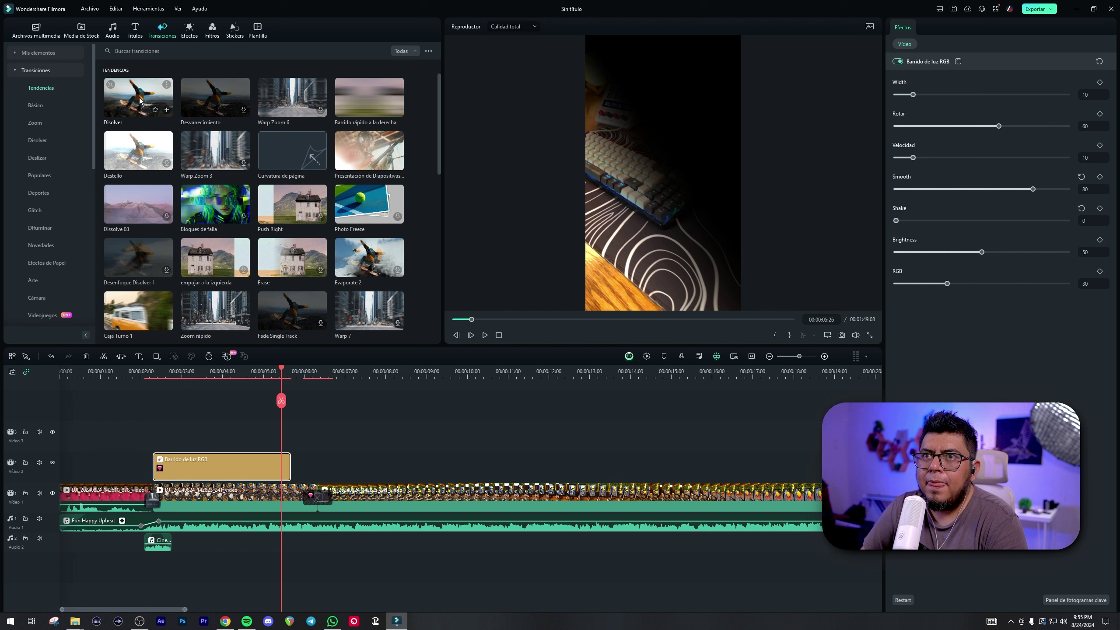
{"action": "left_click_drag", "start_coordinate": [141, 106], "coordinate": [258, 462]}
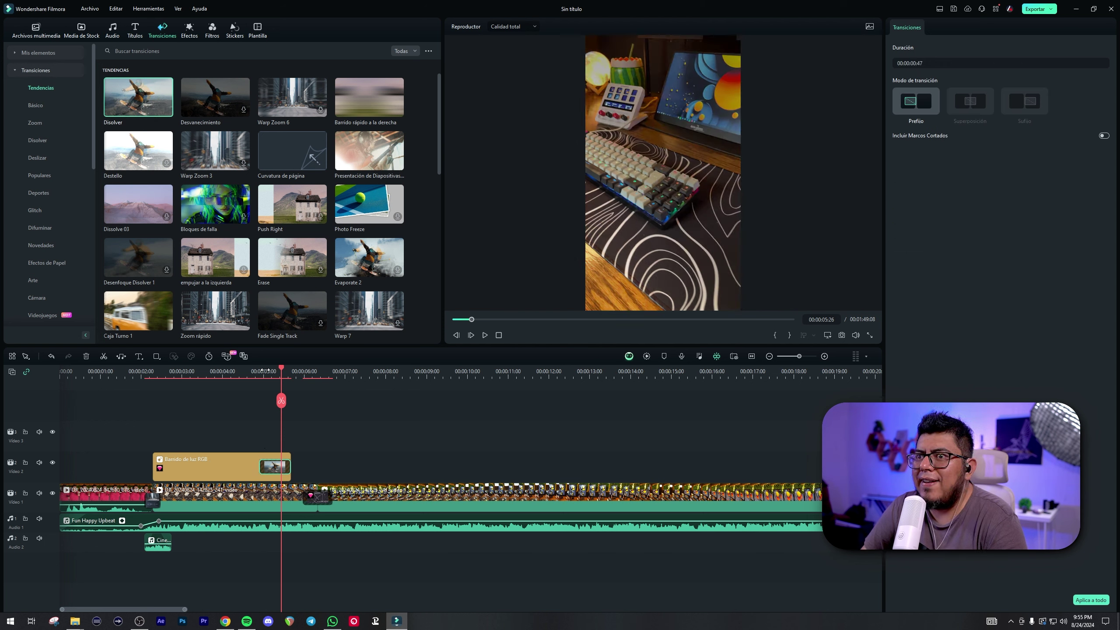
{"action": "key", "text": "space"}
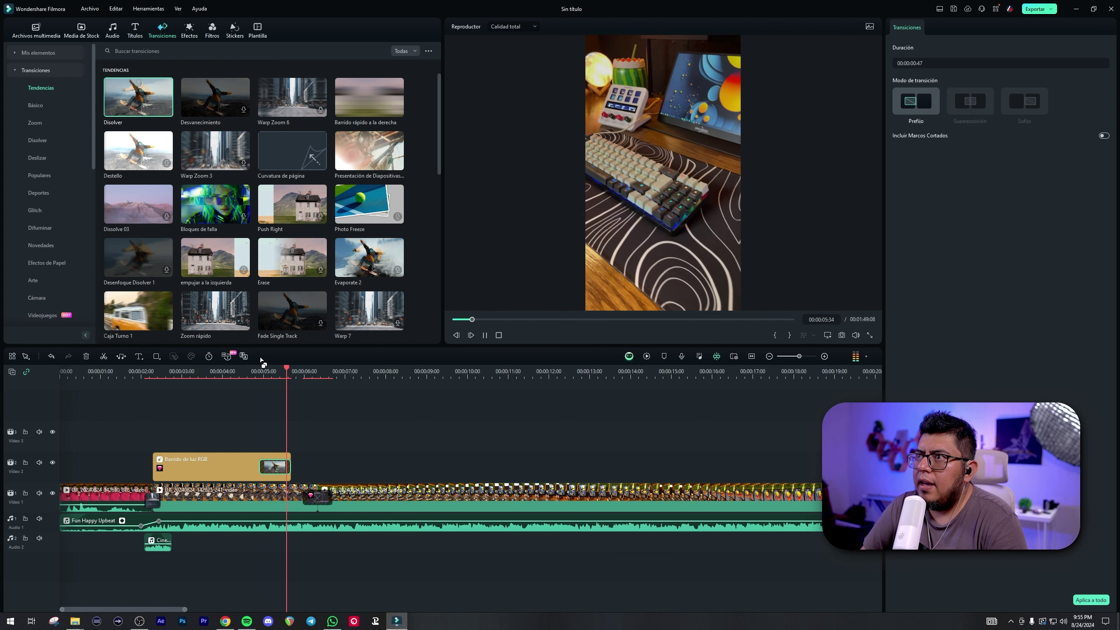
{"action": "key", "text": "space"}
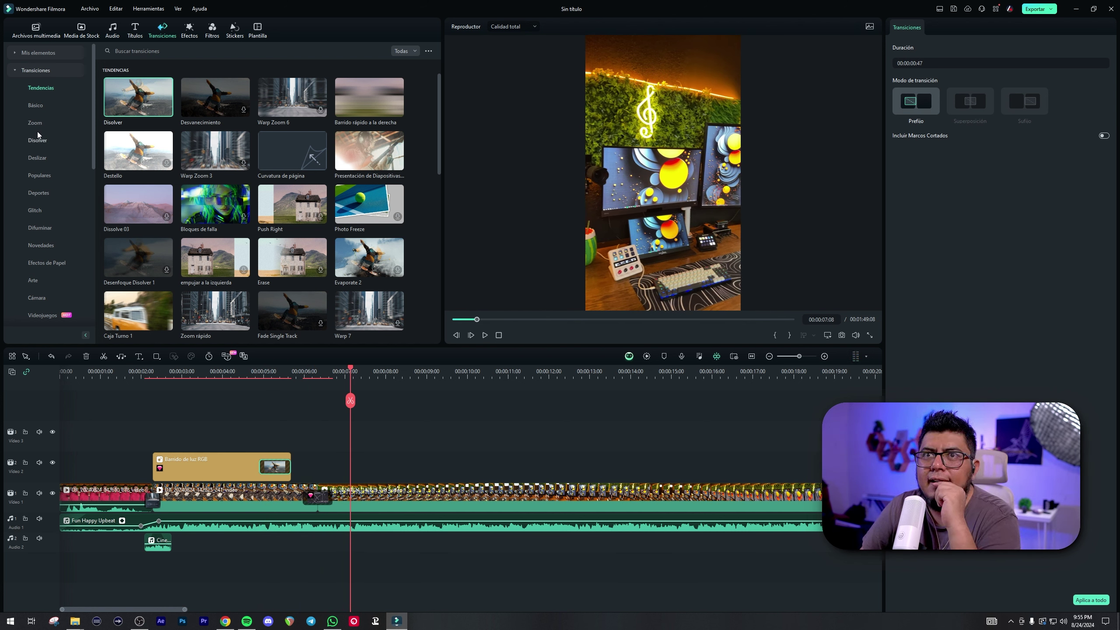
Add Glitch Sound Effect Audio 08 from the Glitch sound category to Audio 2 below the glitch transition and play it
{"action": "left_click", "coordinate": [113, 30]}
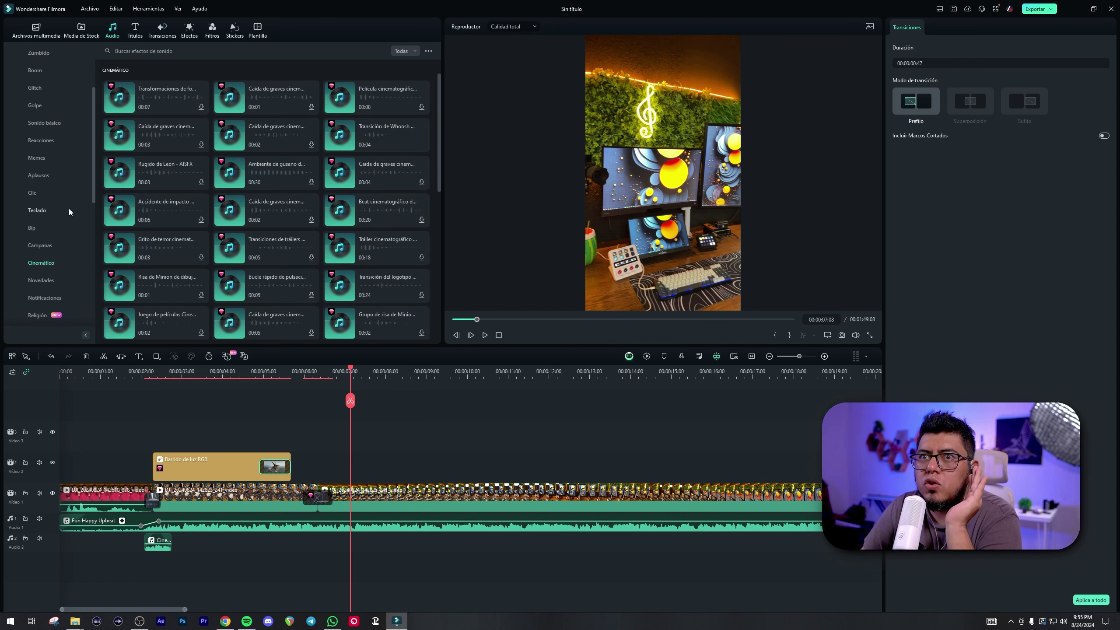
{"action": "left_click", "coordinate": [39, 88]}
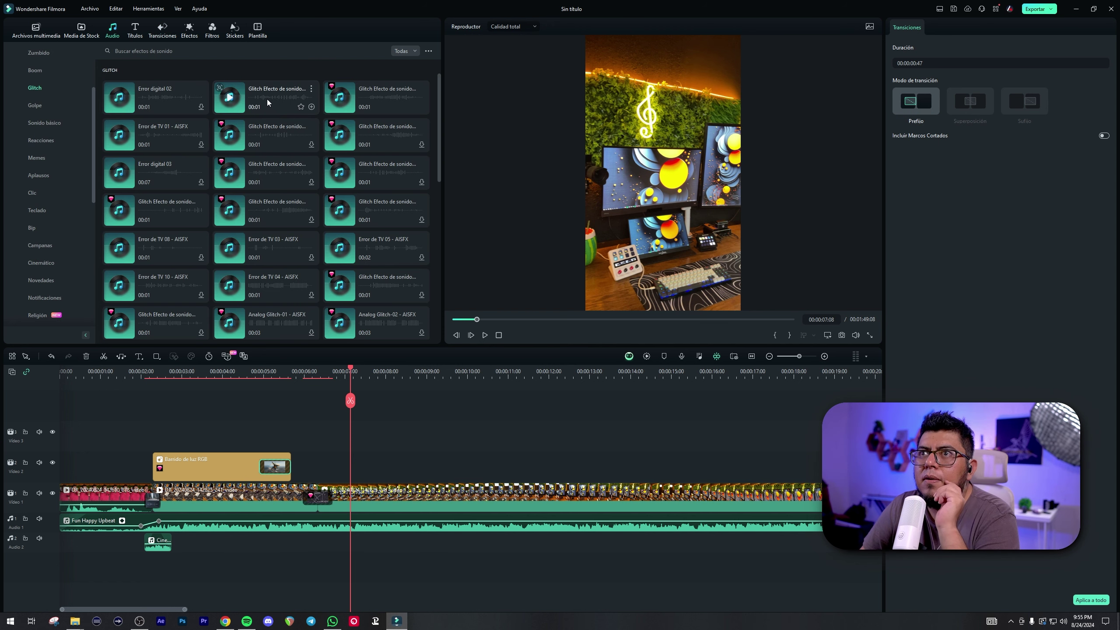
{"action": "left_click_drag", "start_coordinate": [268, 98], "coordinate": [323, 542]}
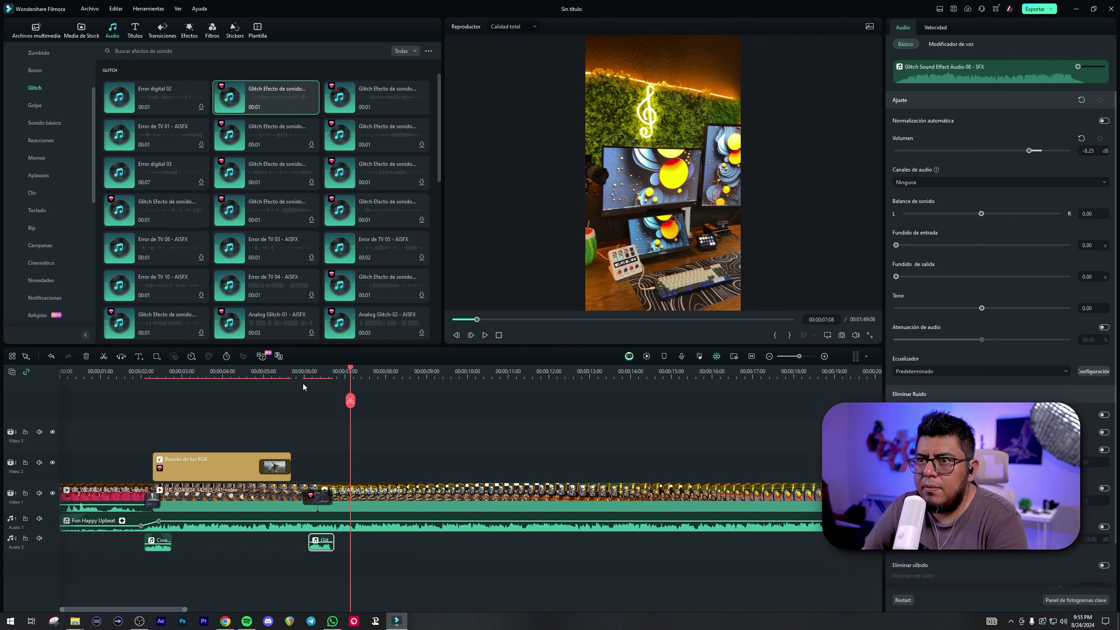
{"action": "key", "text": "space"}
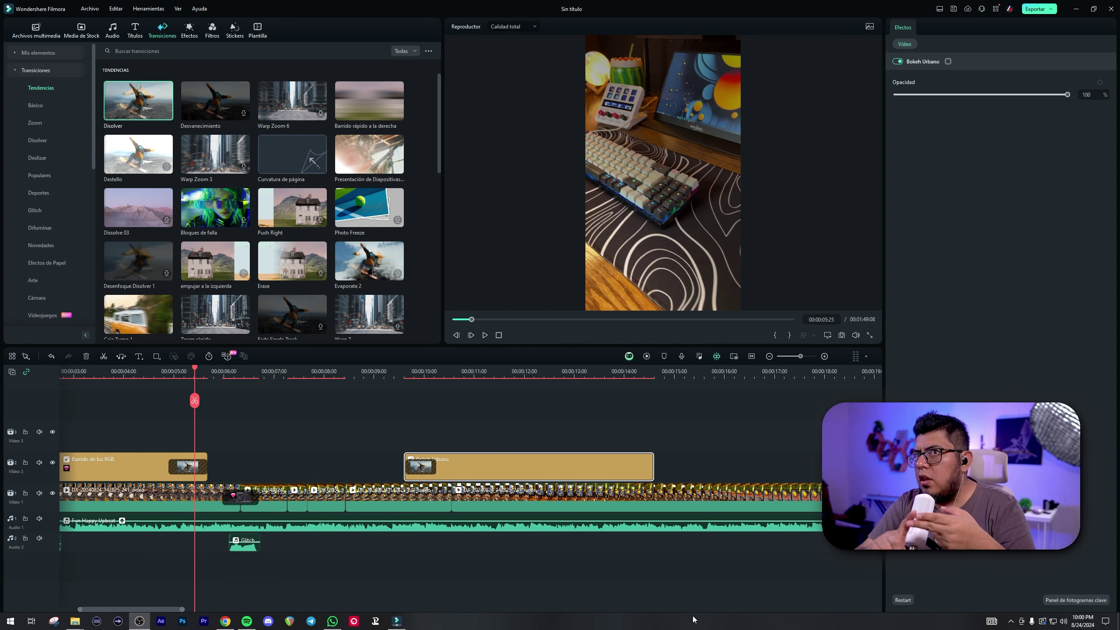
Play the sequence from 00:00:05:25 through the glitch transition and the color-filtered clips
{"action": "left_click", "coordinate": [194, 373]}
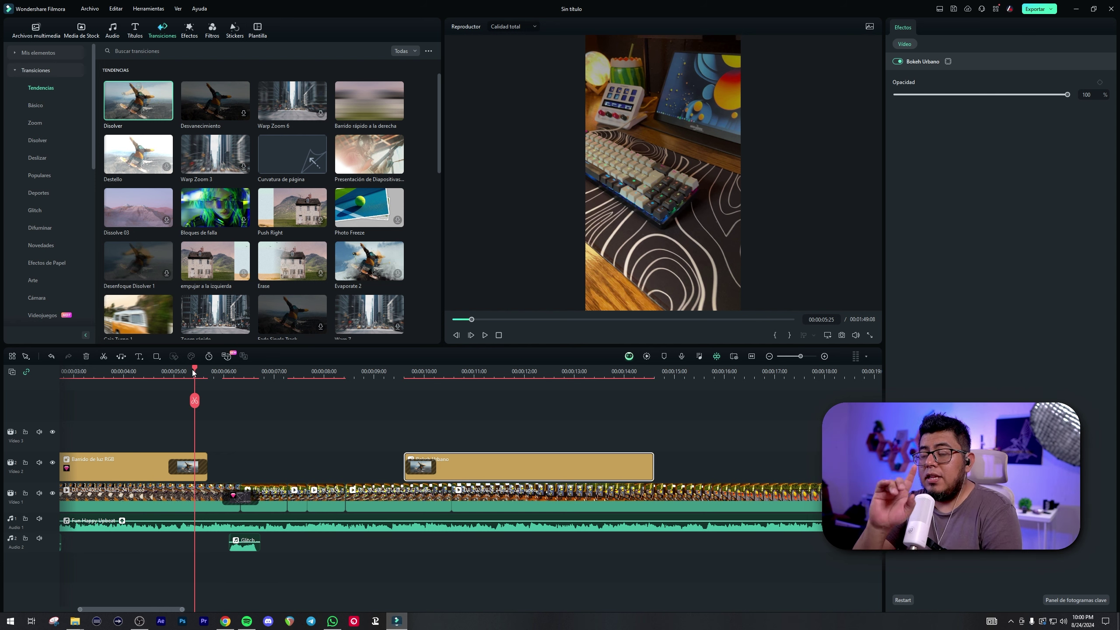
{"action": "key", "text": "space"}
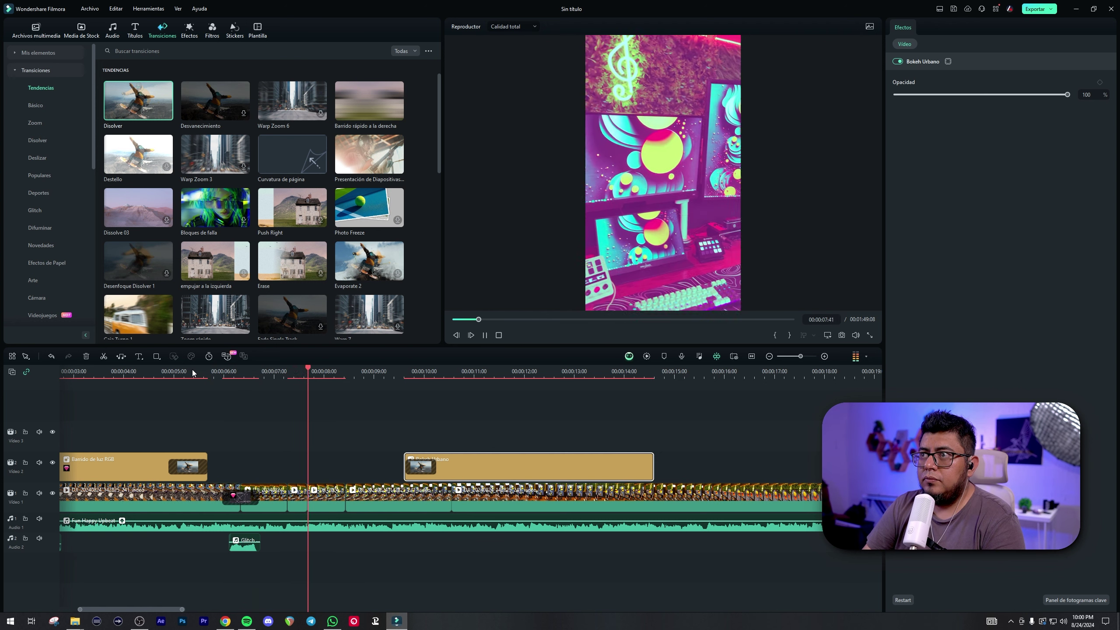
{"action": "key", "text": "space"}
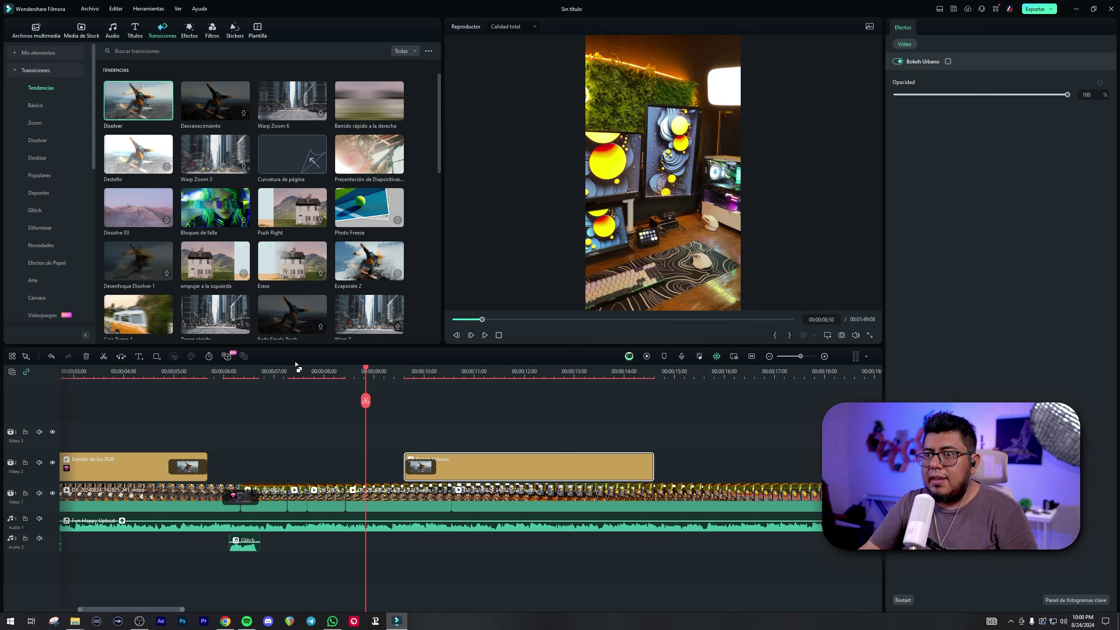
Inspect the two short color-filtered clips and browse the Cinemático filters
{"action": "left_click", "coordinate": [323, 371]}
{"action": "left_click", "coordinate": [303, 372]}
{"action": "left_click", "coordinate": [297, 497]}
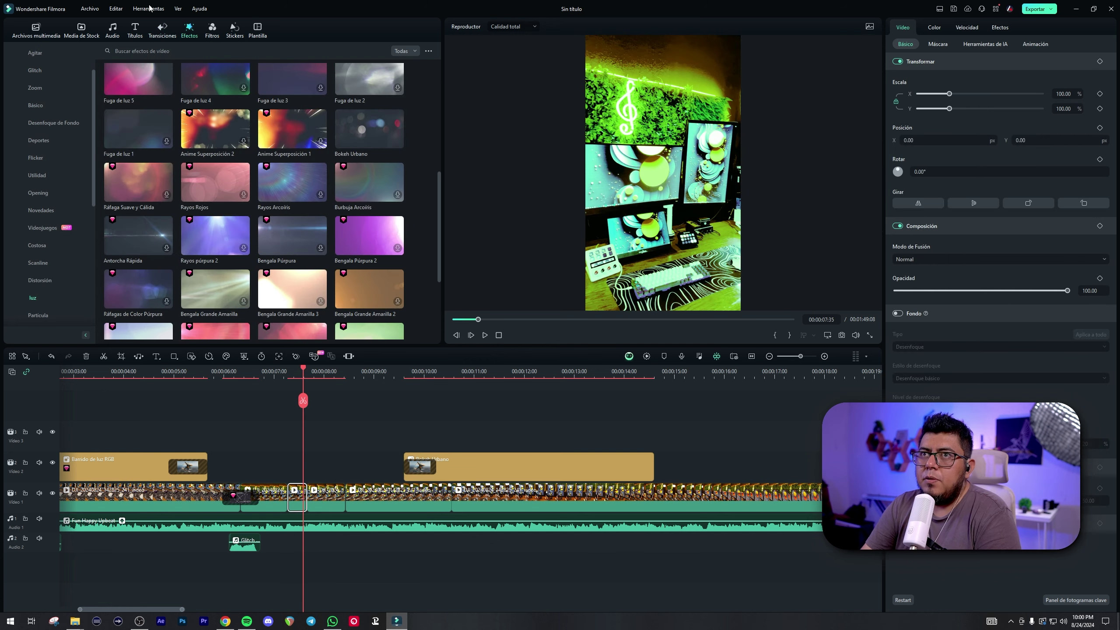
{"action": "left_click", "coordinate": [212, 31]}
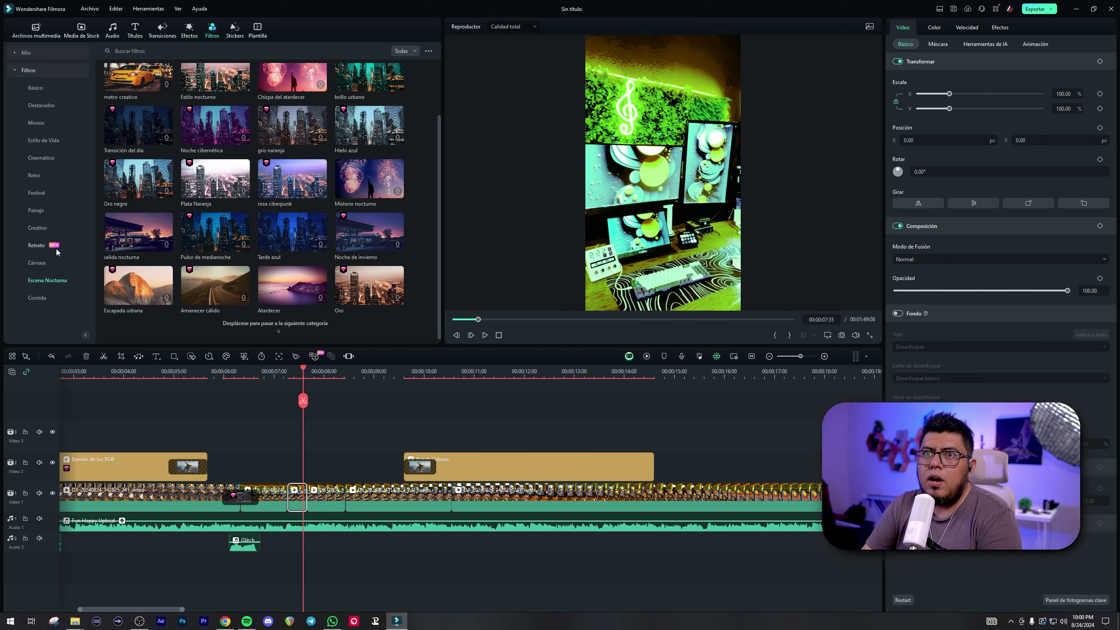
{"action": "left_click", "coordinate": [41, 158]}
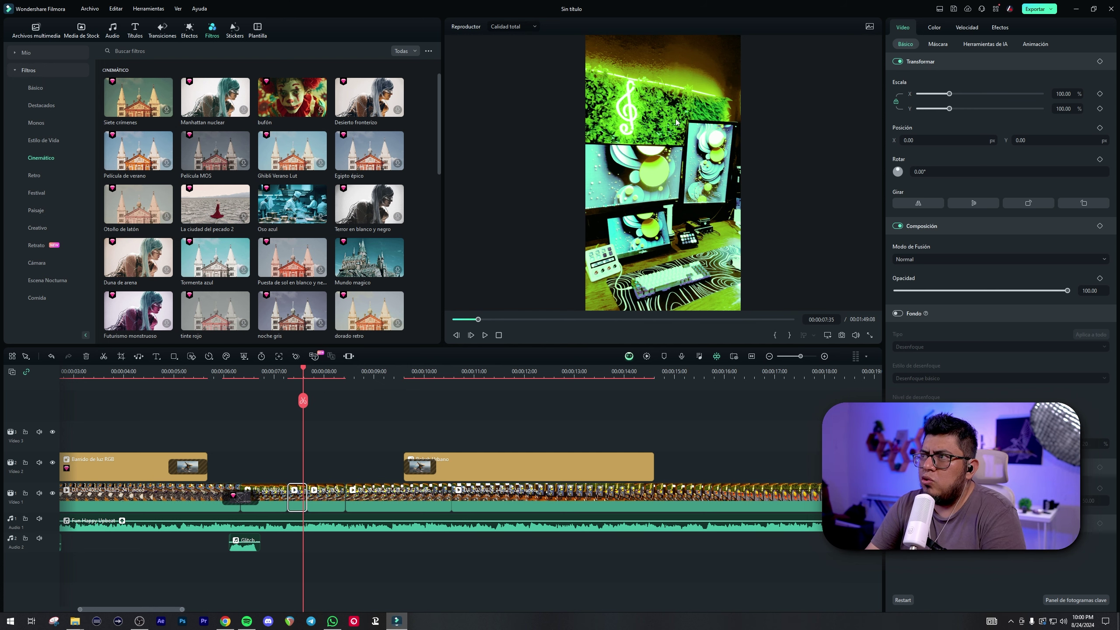
{"action": "left_click", "coordinate": [328, 375]}
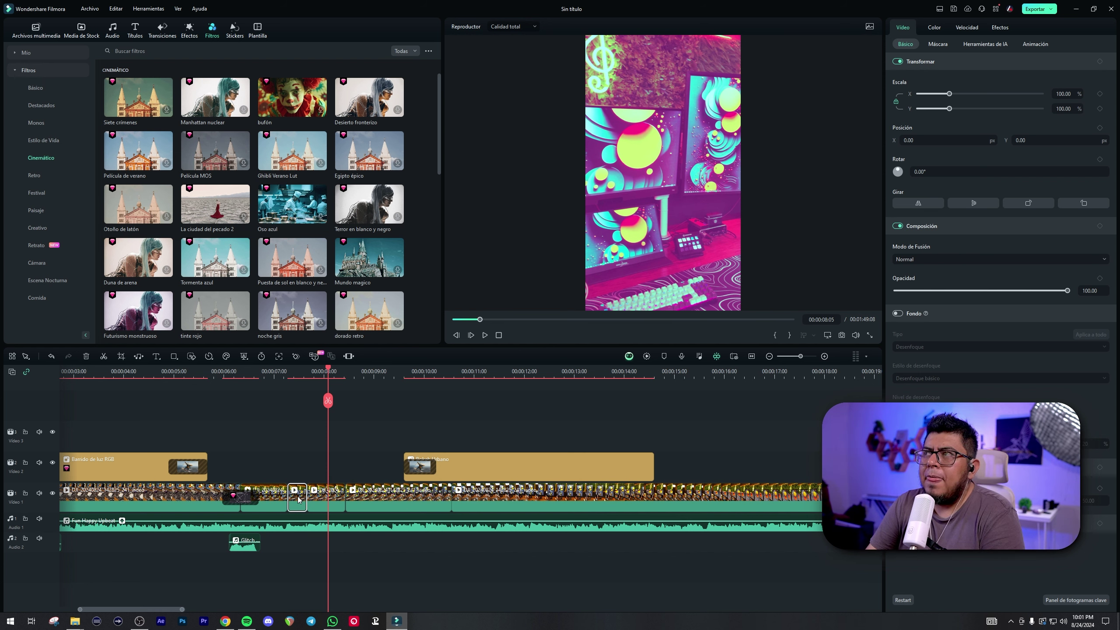
Reduce the opacity of the Onda de vapor 09 filter on the first short filtered clip to 58%
{"action": "left_click", "coordinate": [298, 373]}
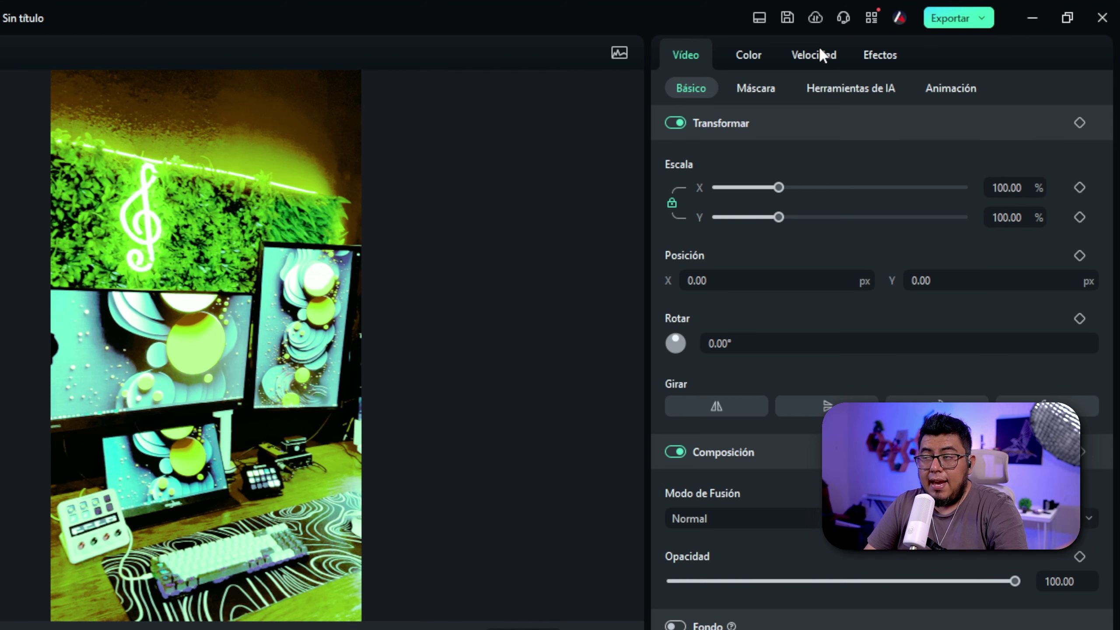
{"action": "left_click", "coordinate": [884, 53]}
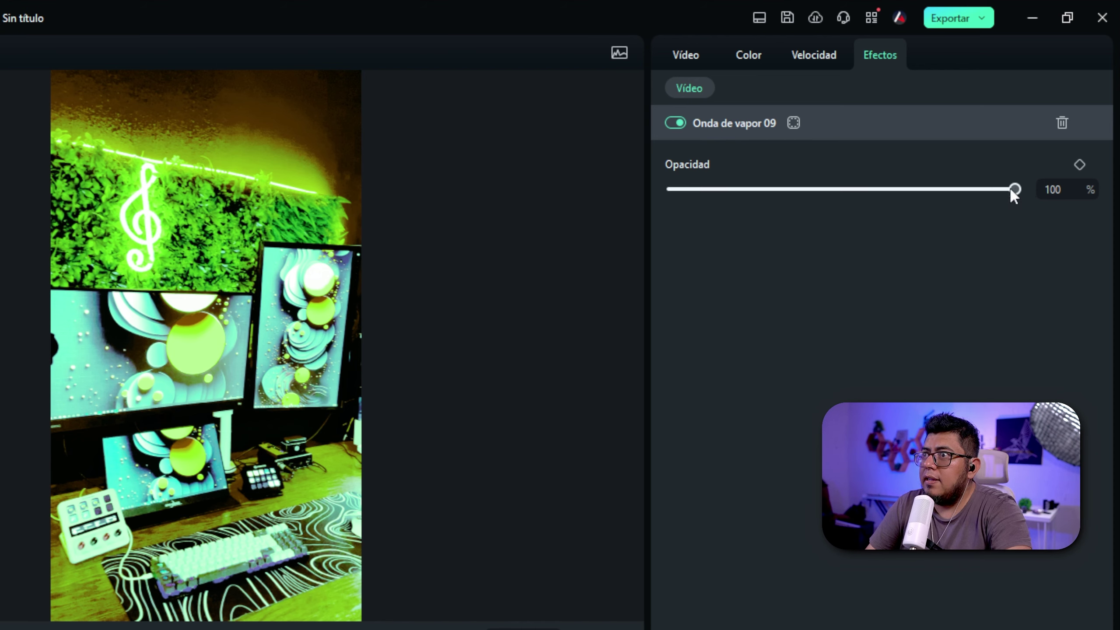
{"action": "left_click_drag", "start_coordinate": [1011, 191], "coordinate": [872, 190]}
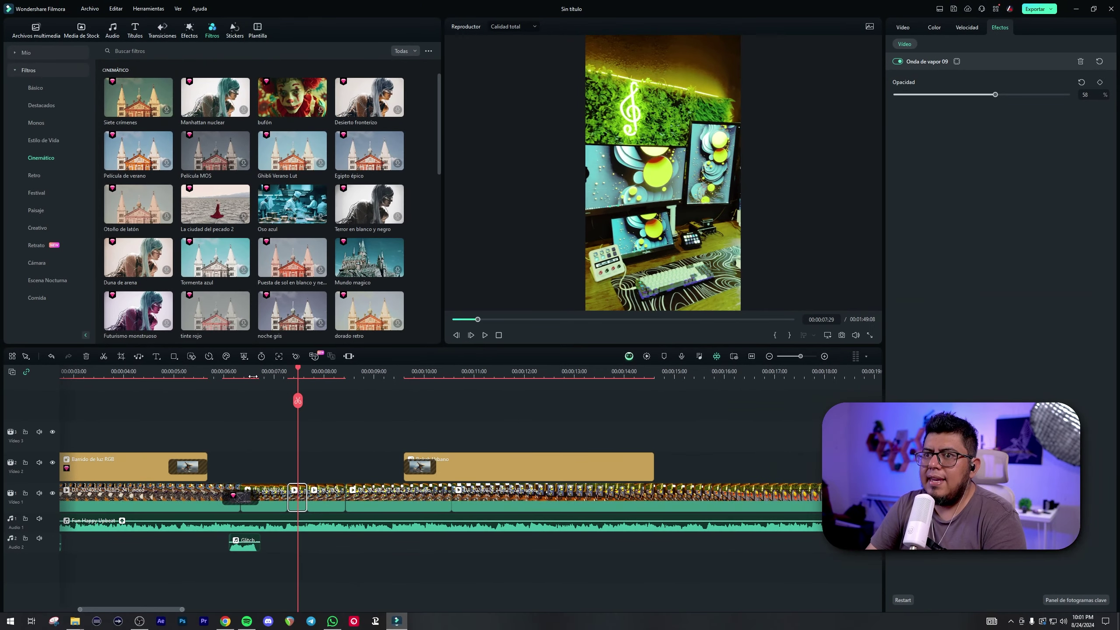
Play the sequence from 00:00:06:35 through the filtered clips into the Bokeh Urbano effect
{"action": "left_click_drag", "start_coordinate": [498, 329], "coordinate": [418, 338]}
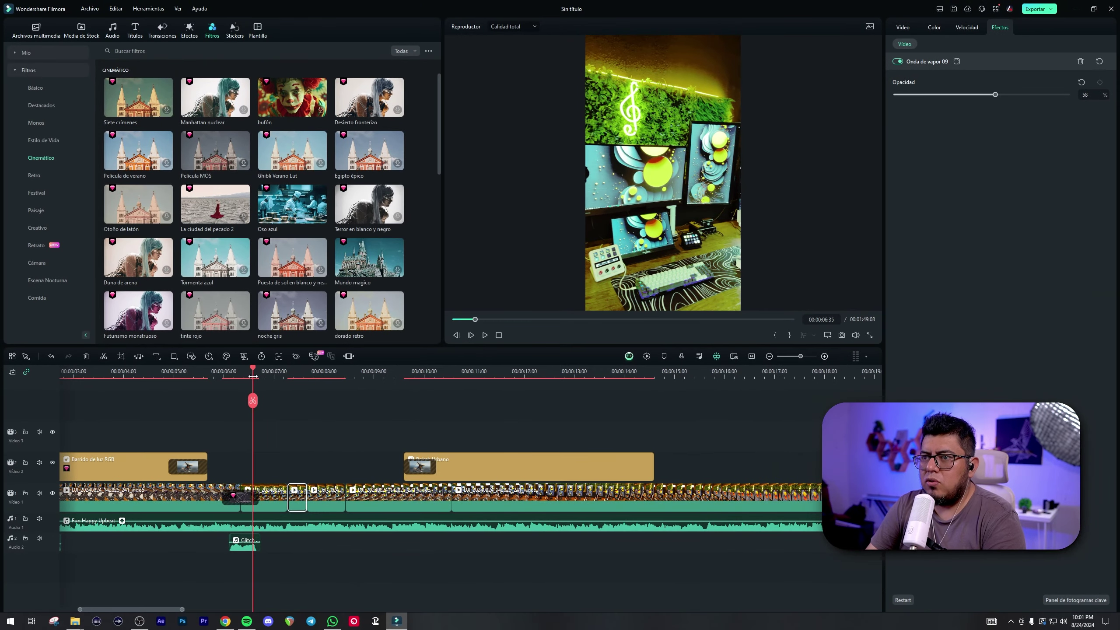
{"action": "key", "text": "space"}
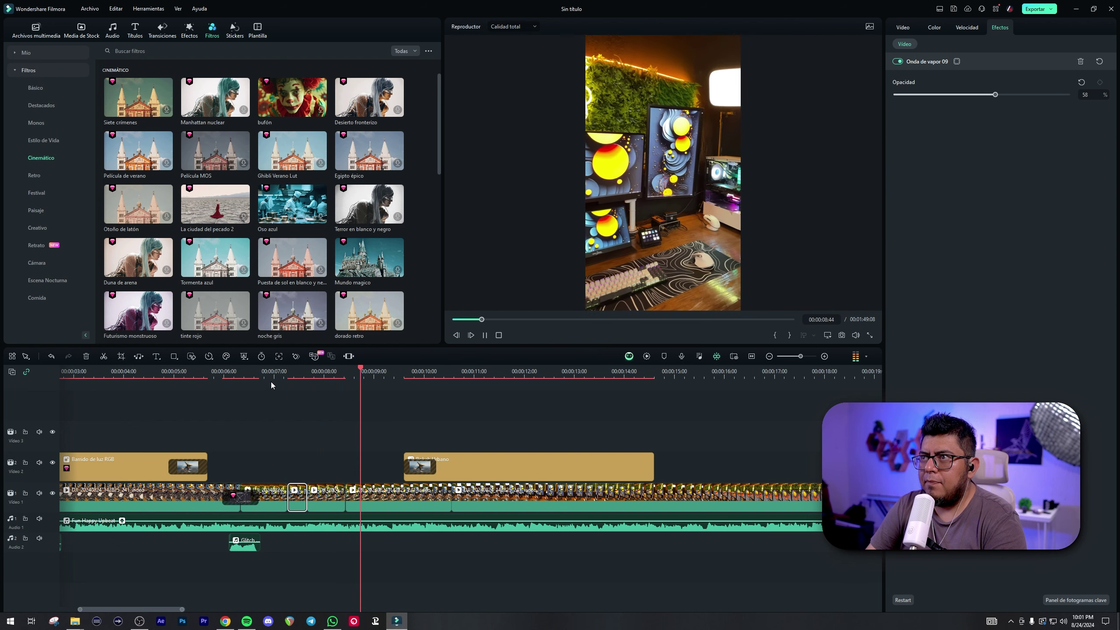
{"action": "key", "text": "space"}
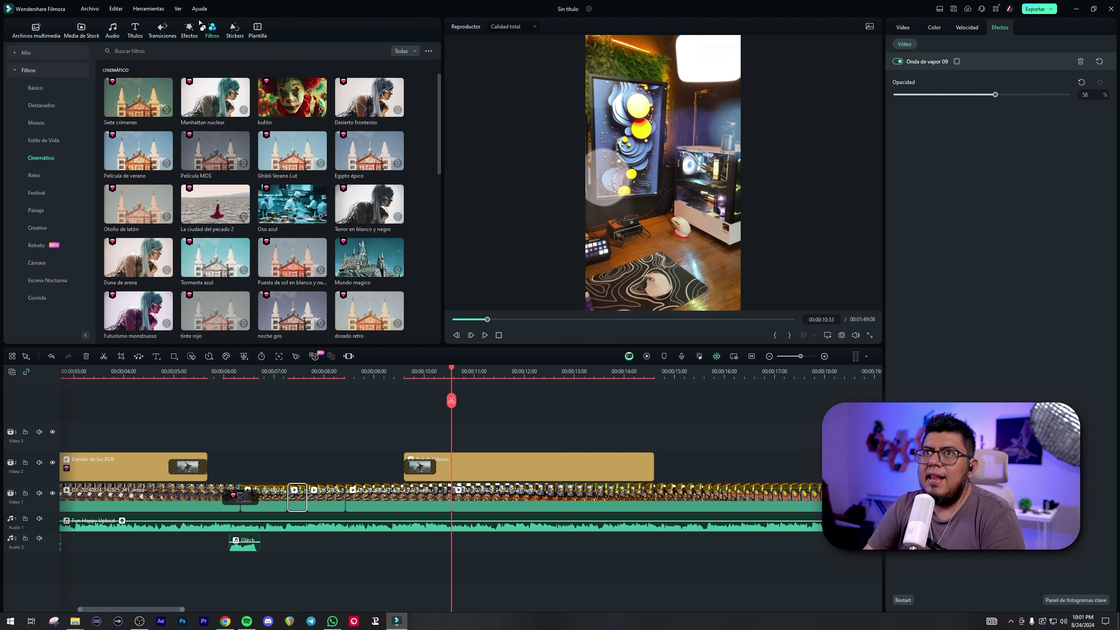
Add Negocio Pequeño Web- Superposición 1 from the luz effects to Video 2, overlapping the end of Bokeh Urbano, and preview it
{"action": "left_click", "coordinate": [190, 29]}
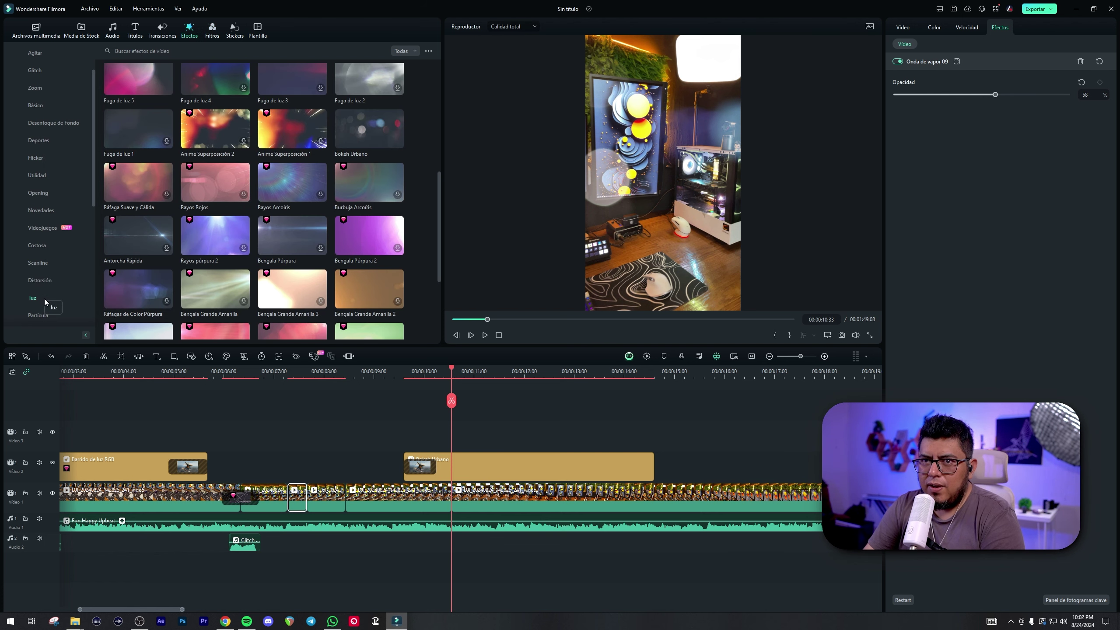
{"action": "scroll", "coordinate": [292, 243], "scroll_direction": "down", "scroll_amount": 5}
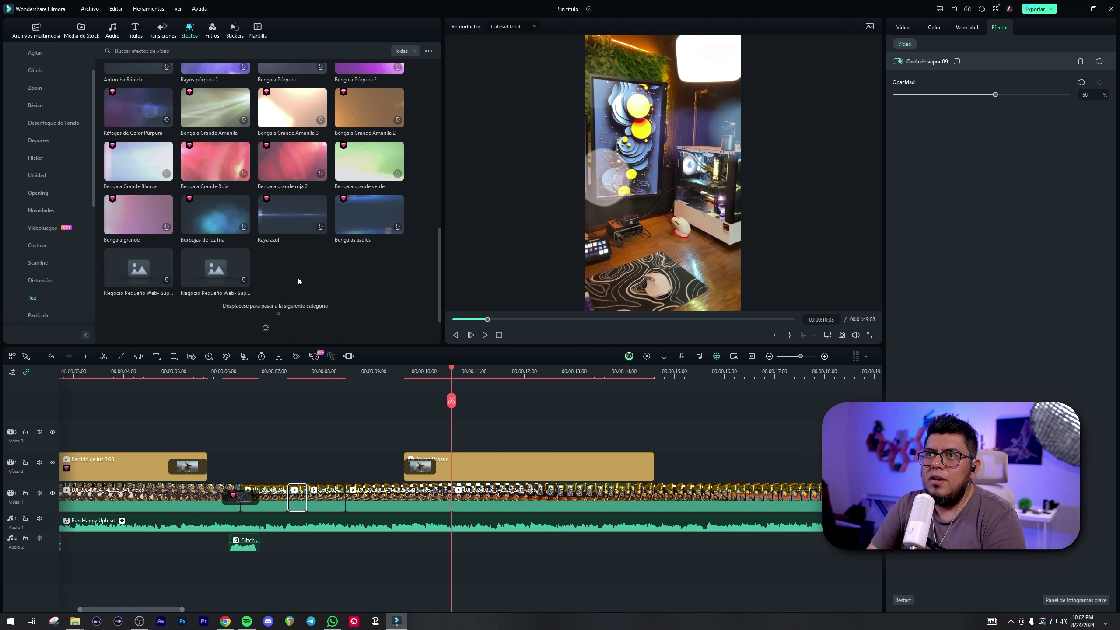
{"action": "scroll", "coordinate": [298, 275], "scroll_direction": "down", "scroll_amount": 1}
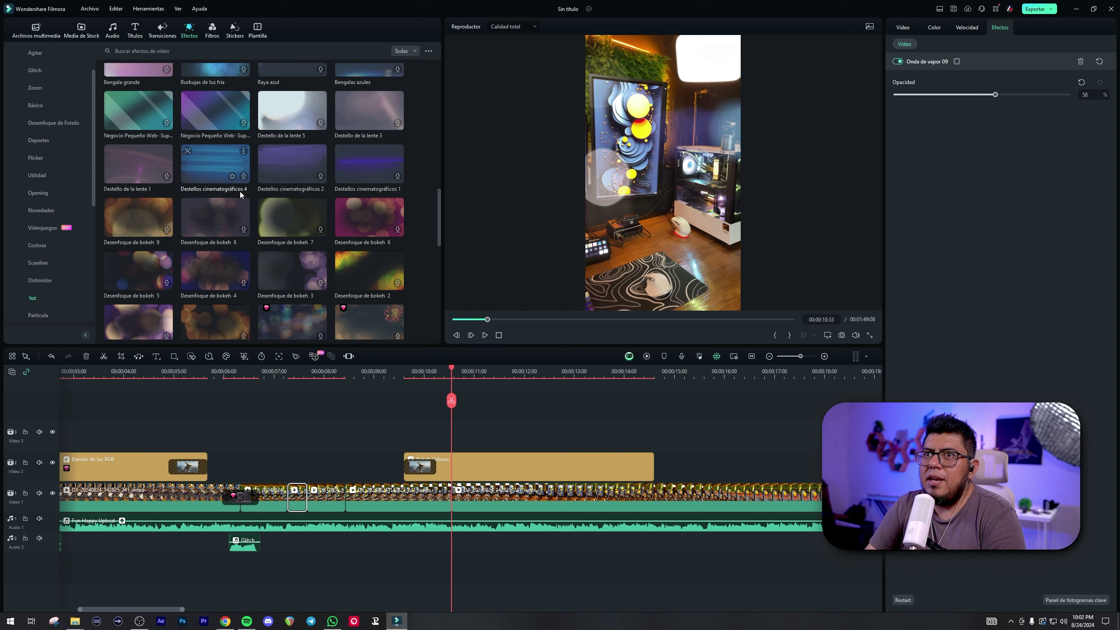
{"action": "left_click_drag", "start_coordinate": [212, 105], "coordinate": [613, 467]}
{"action": "left_click", "coordinate": [592, 371]}
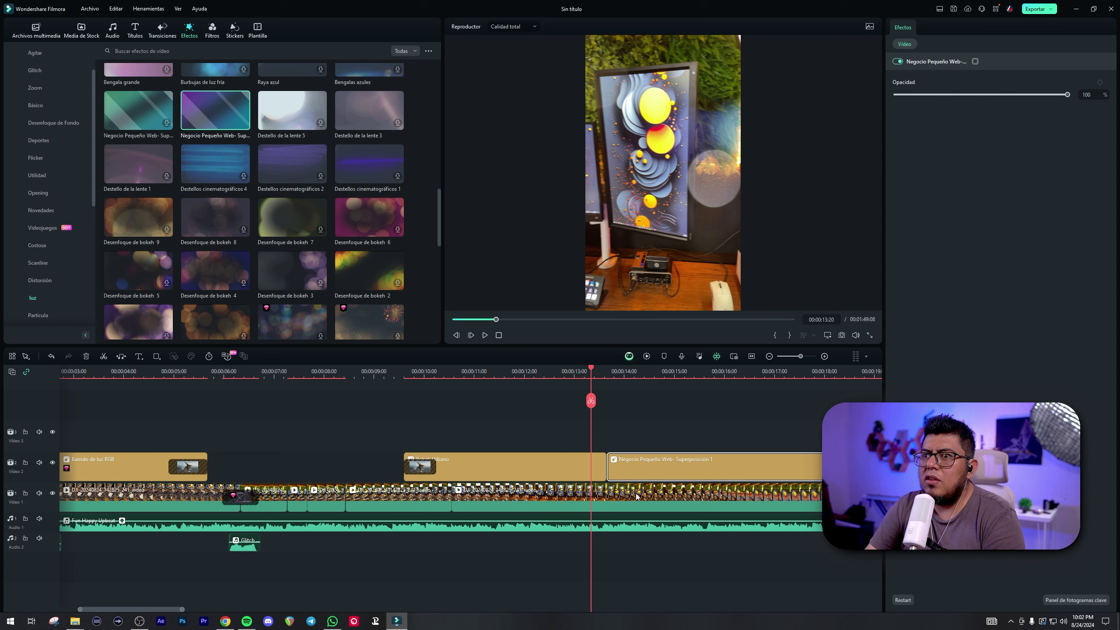
{"action": "left_click", "coordinate": [656, 387]}
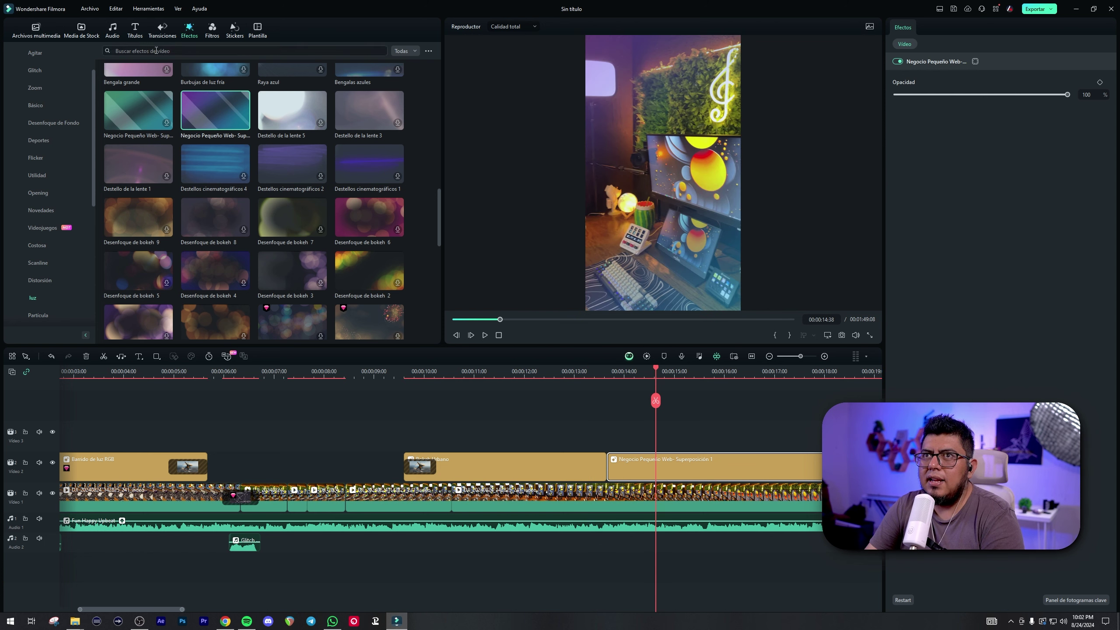
Add a Disolver transition between Bokeh Urbano and Negocio Pequeño Web- Superposición 1 on Video 2 and play the result
{"action": "left_click", "coordinate": [160, 31]}
{"action": "left_click_drag", "start_coordinate": [137, 101], "coordinate": [560, 458]}
{"action": "left_click", "coordinate": [520, 370]}
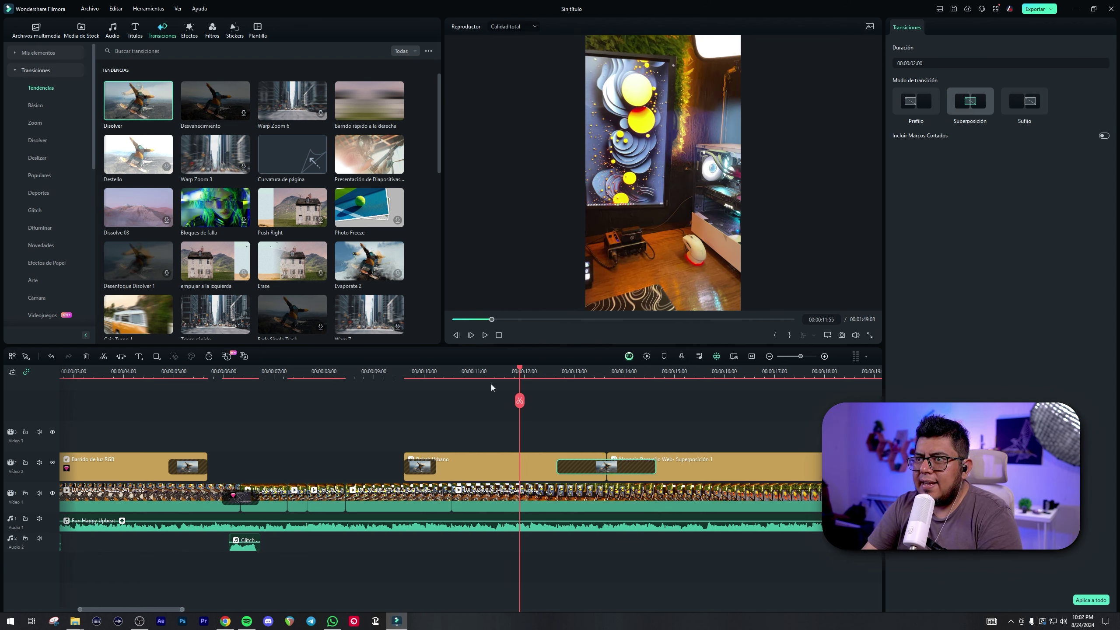
{"action": "left_click", "coordinate": [452, 374]}
{"action": "key", "text": "space"}
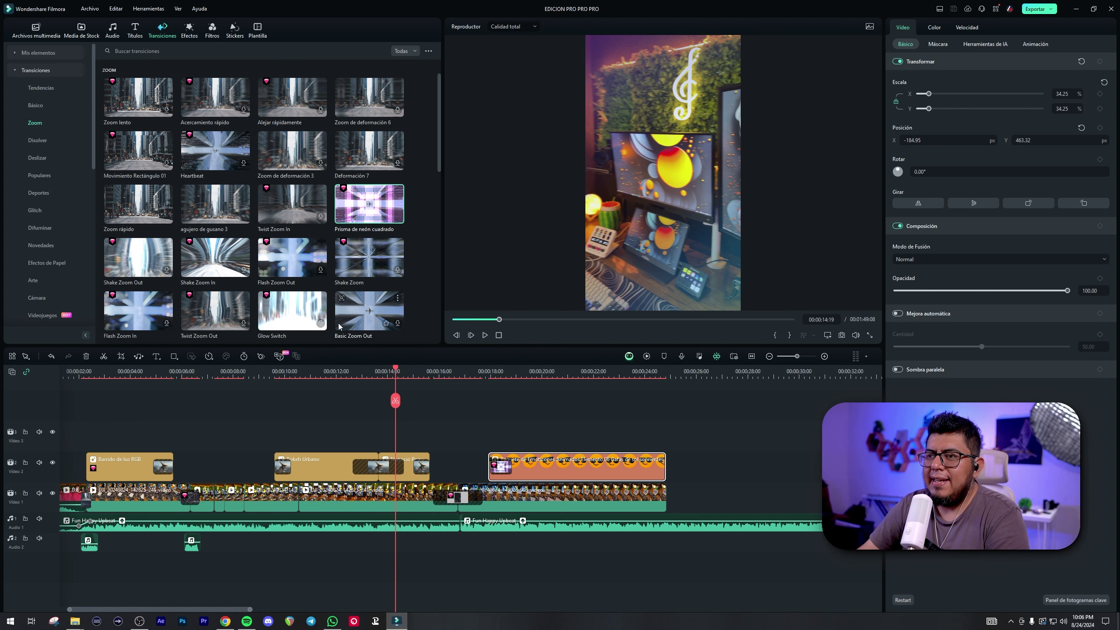
Review the sequence from the light effects at about 00:00:13:31 through to the animated sunglasses emoji on Video 2
{"action": "left_click", "coordinate": [428, 373]}
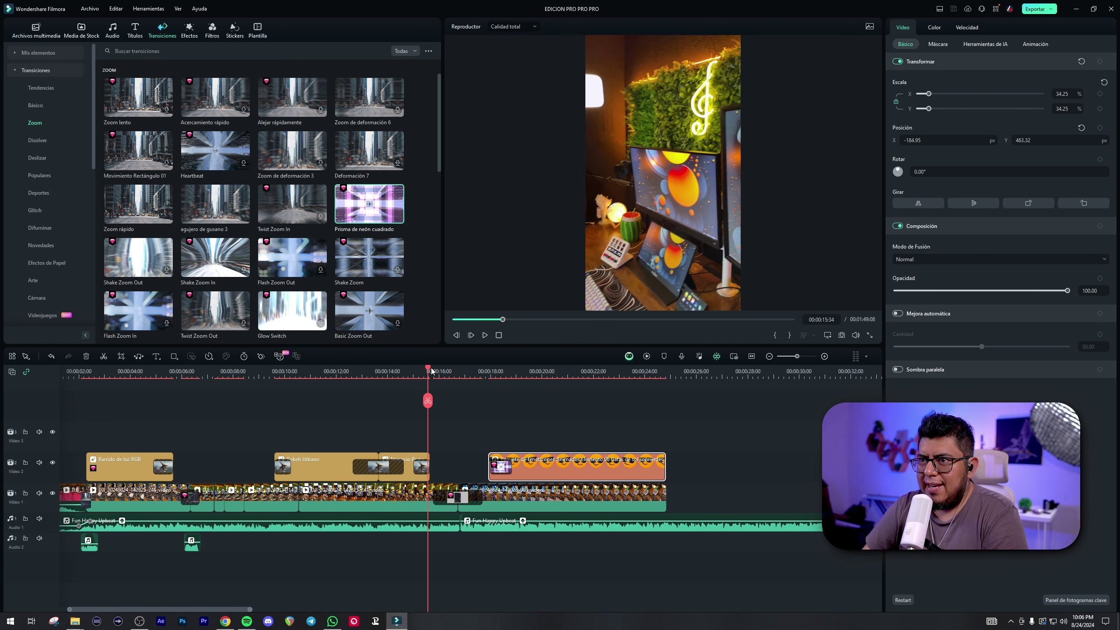
{"action": "left_click_drag", "start_coordinate": [429, 370], "coordinate": [406, 375]}
{"action": "left_click", "coordinate": [375, 367]}
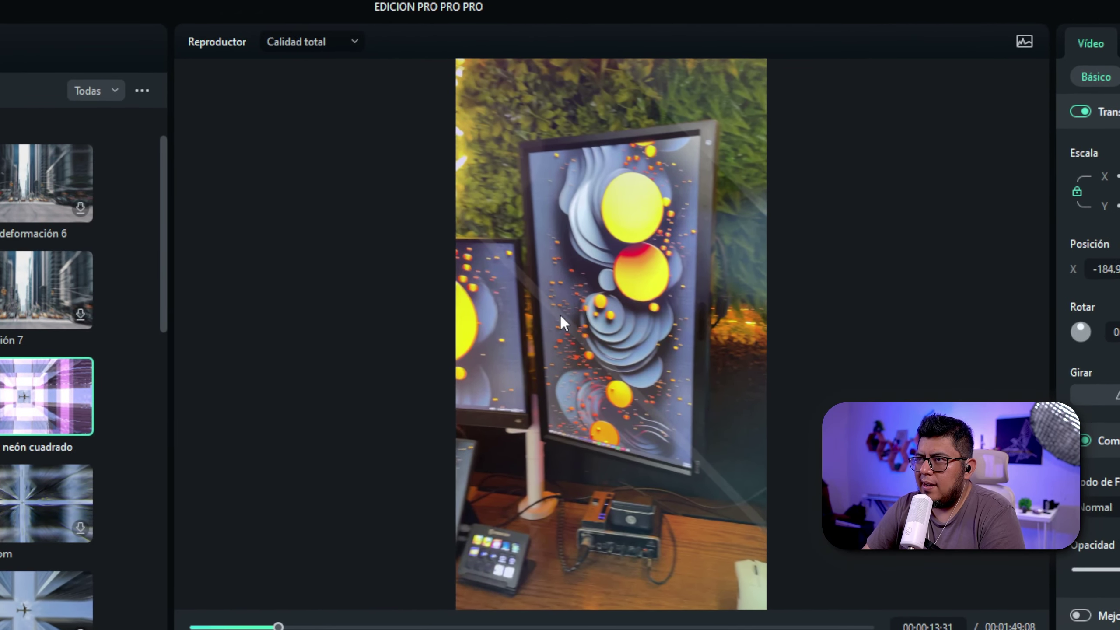
{"action": "key", "text": "space"}
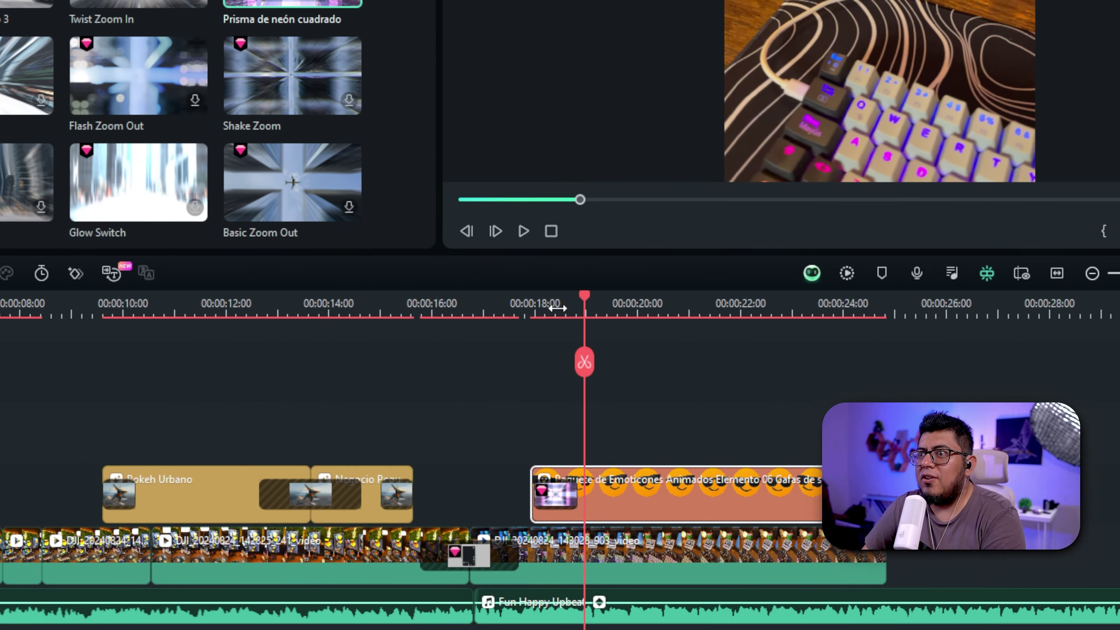
{"action": "left_click_drag", "start_coordinate": [560, 315], "coordinate": [529, 316]}
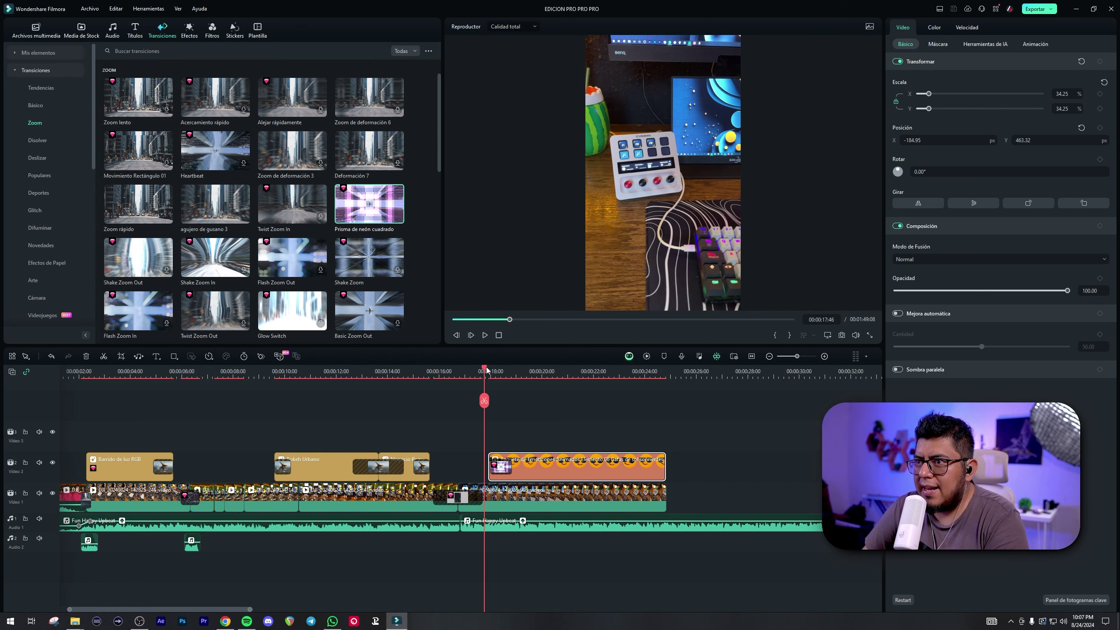
{"action": "left_click_drag", "start_coordinate": [487, 369], "coordinate": [541, 384]}
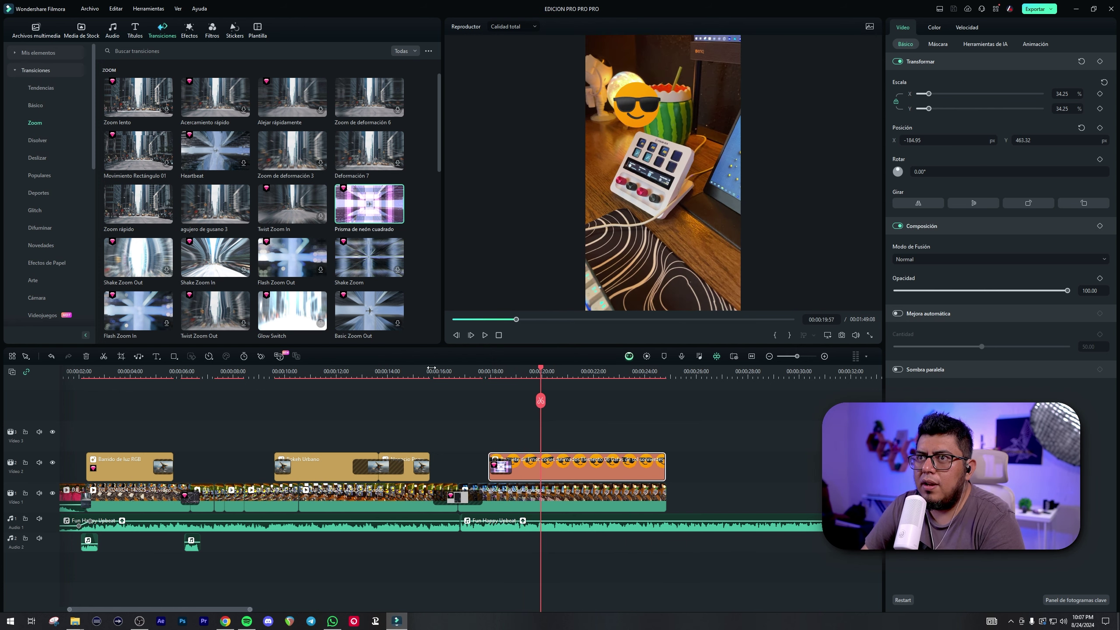
{"action": "left_click", "coordinate": [491, 371]}
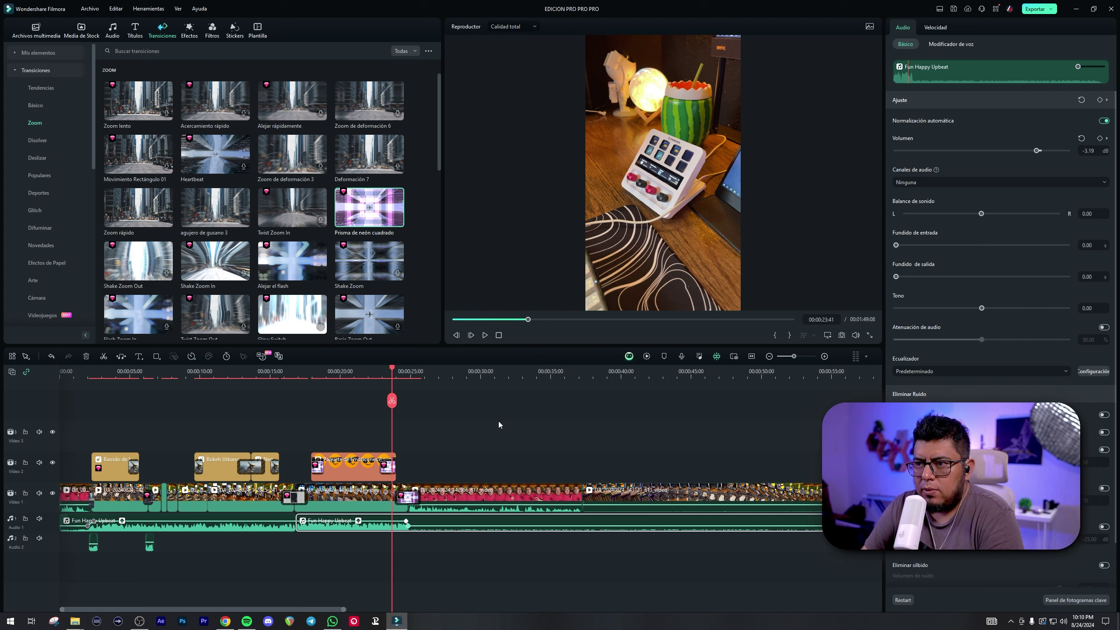
Open the AI translation settings for the talking-head clip that follows the emoji section on Video 1
{"action": "left_click", "coordinate": [478, 497]}
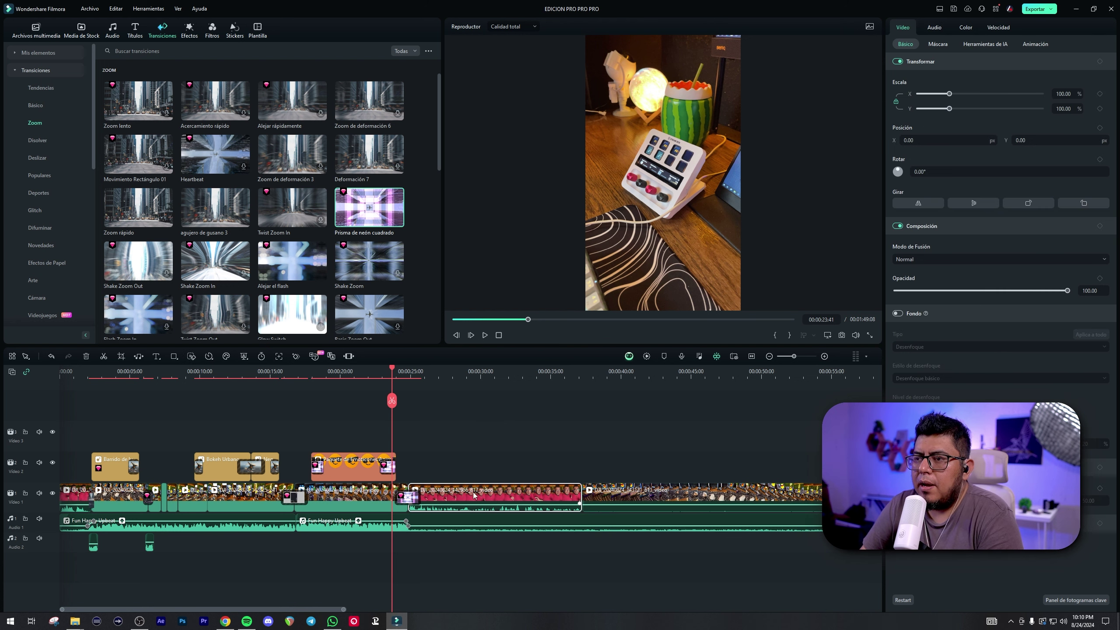
{"action": "left_click", "coordinate": [138, 29]}
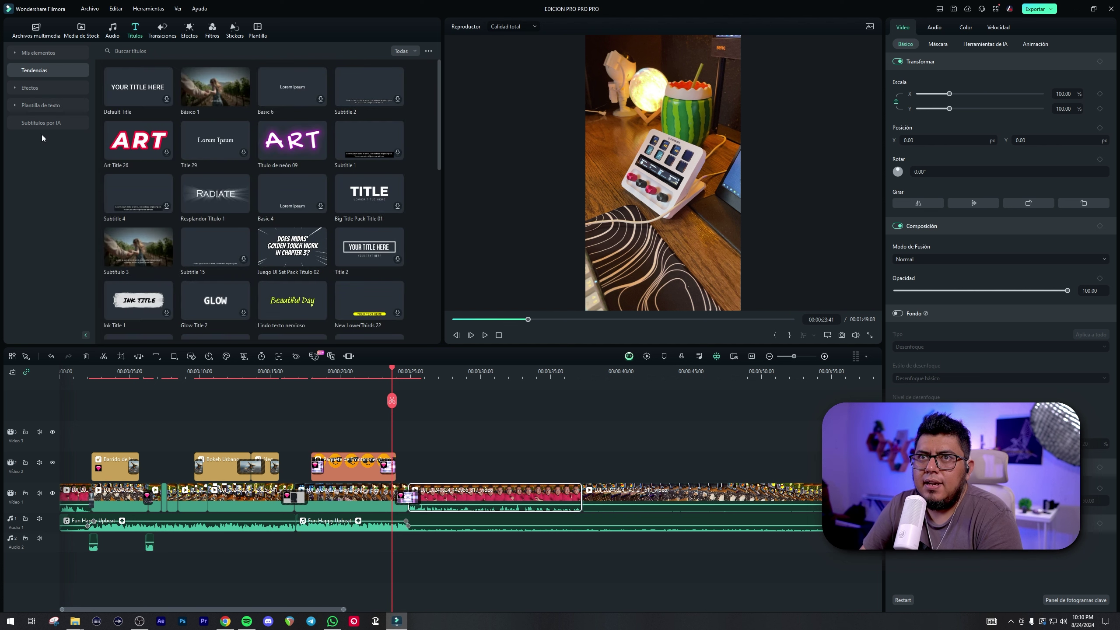
{"action": "left_click", "coordinate": [40, 123]}
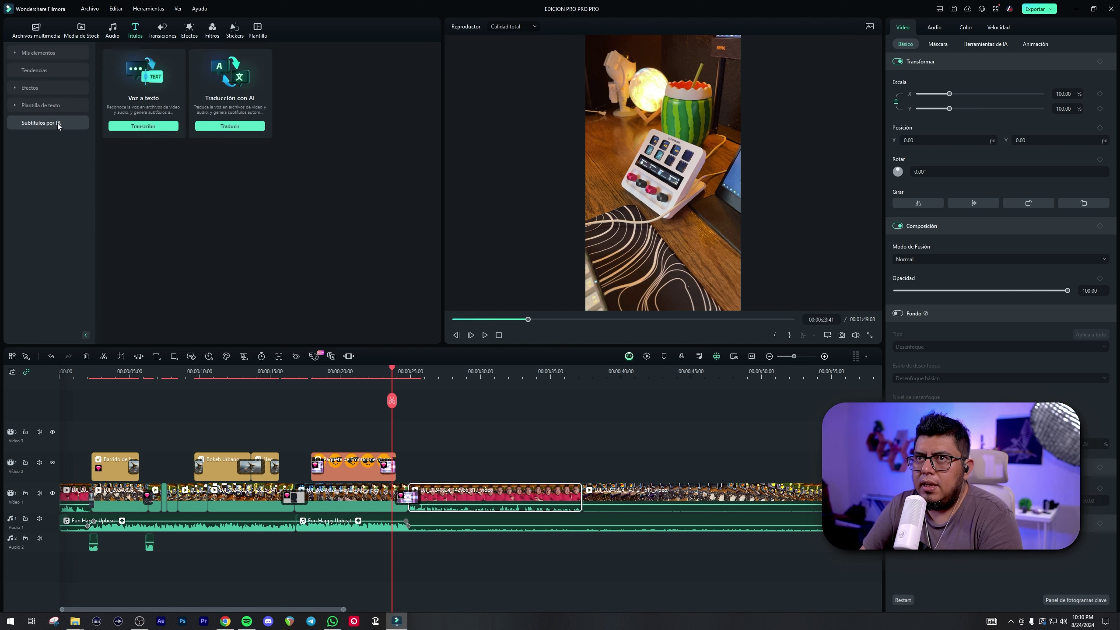
{"action": "left_click", "coordinate": [232, 126]}
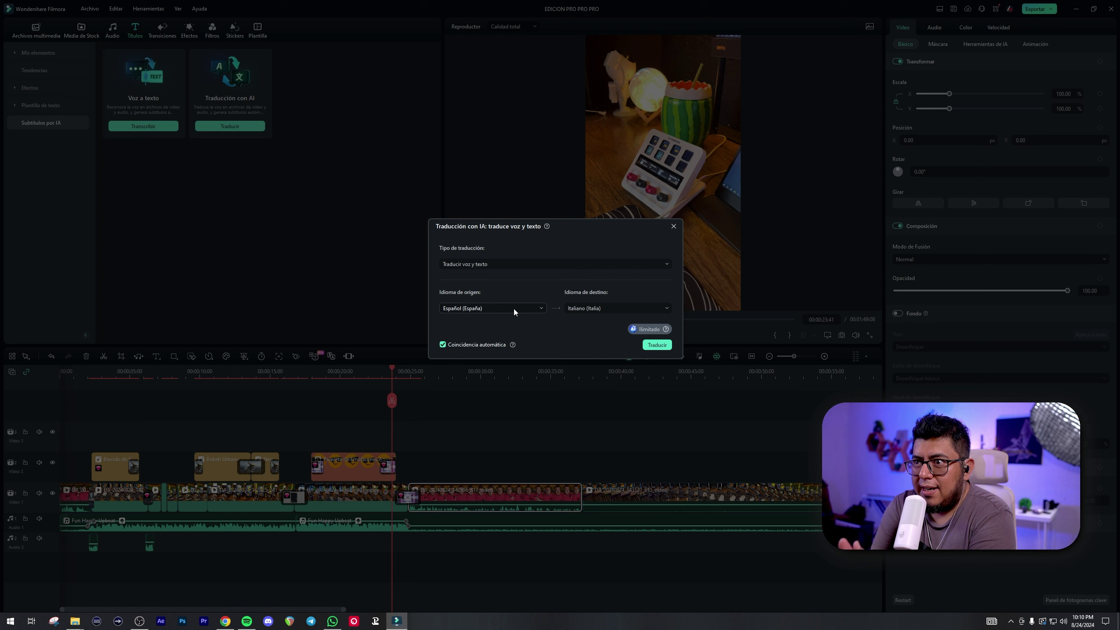
Translate the clip's voice and text from Español (España) to Inglés (EE.UU.) and close the finished task window
{"action": "left_click", "coordinate": [514, 309]}
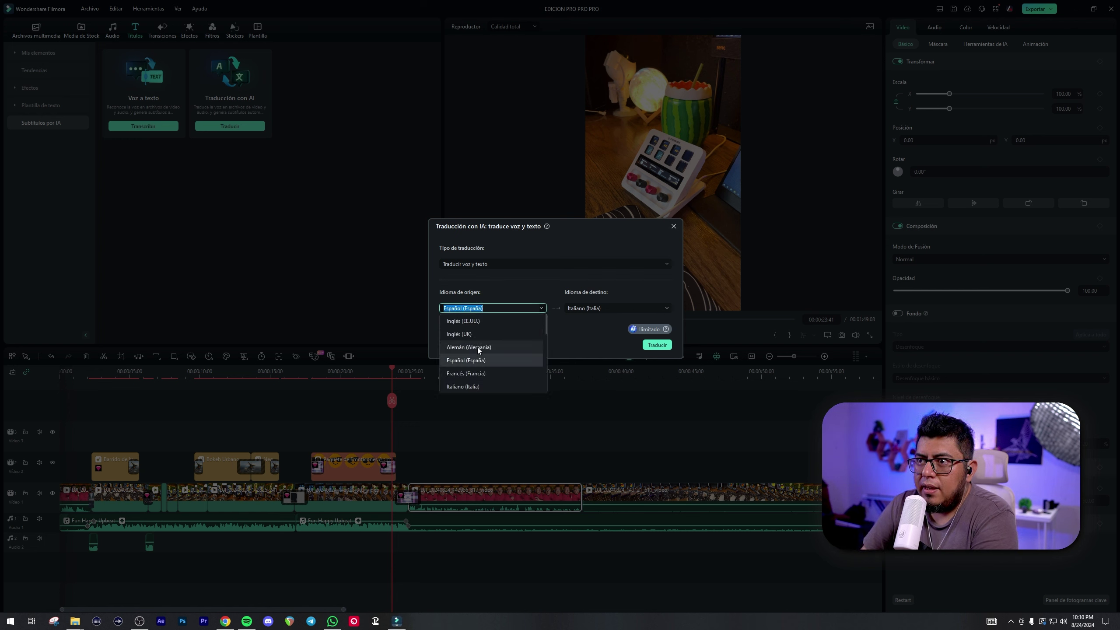
{"action": "scroll", "coordinate": [477, 344], "scroll_direction": "down", "scroll_amount": 2}
{"action": "scroll", "coordinate": [476, 345], "scroll_direction": "down", "scroll_amount": 3}
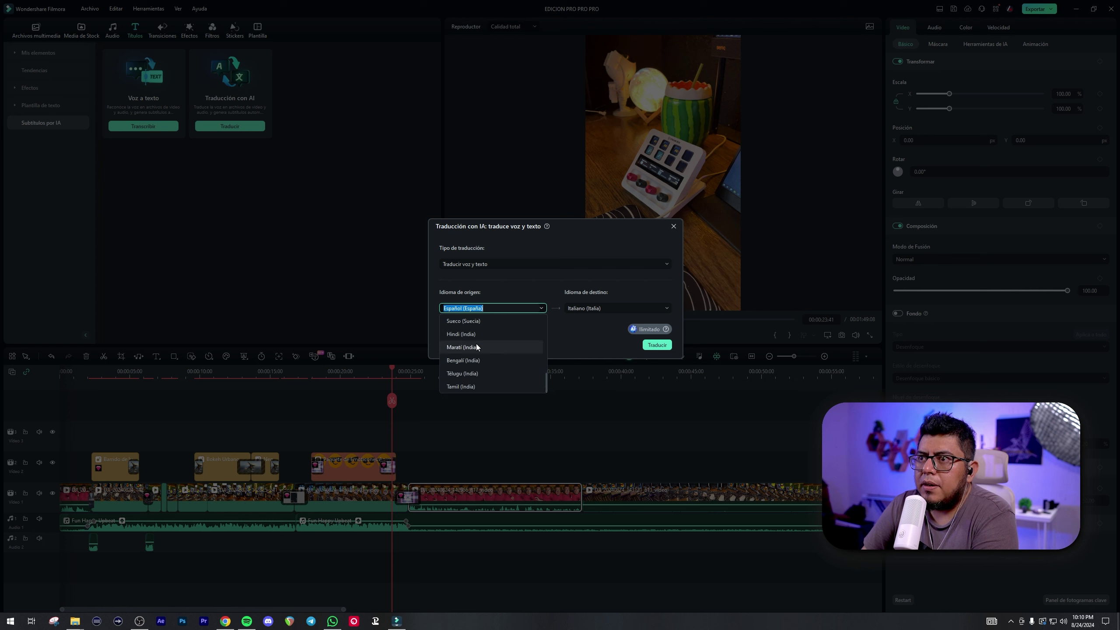
{"action": "left_click", "coordinate": [600, 319]}
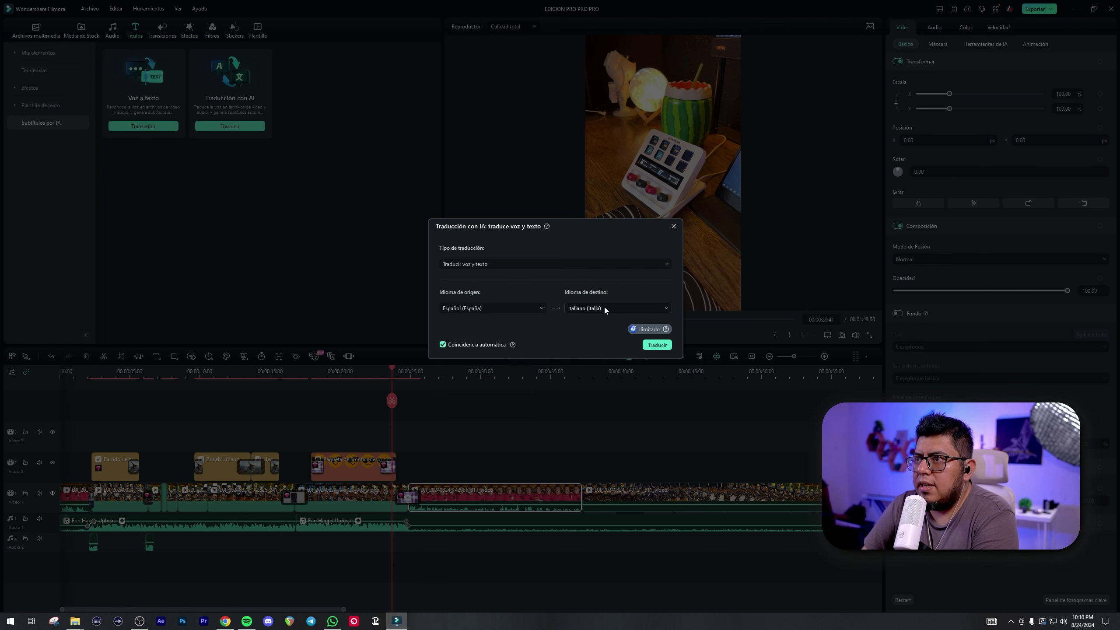
{"action": "left_click", "coordinate": [605, 307]}
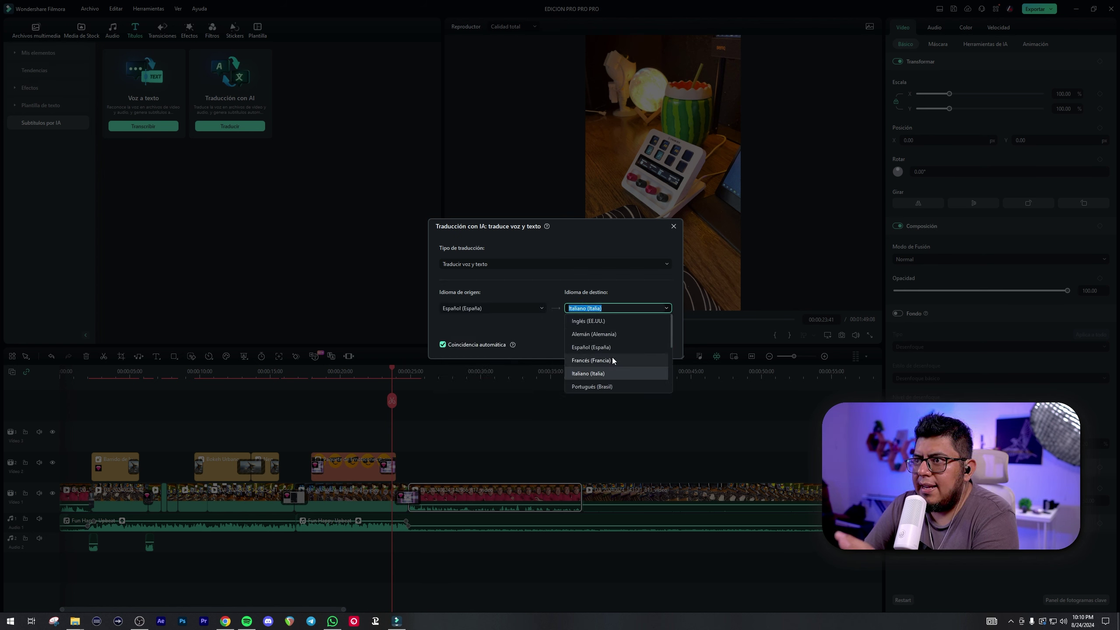
{"action": "left_click", "coordinate": [616, 321]}
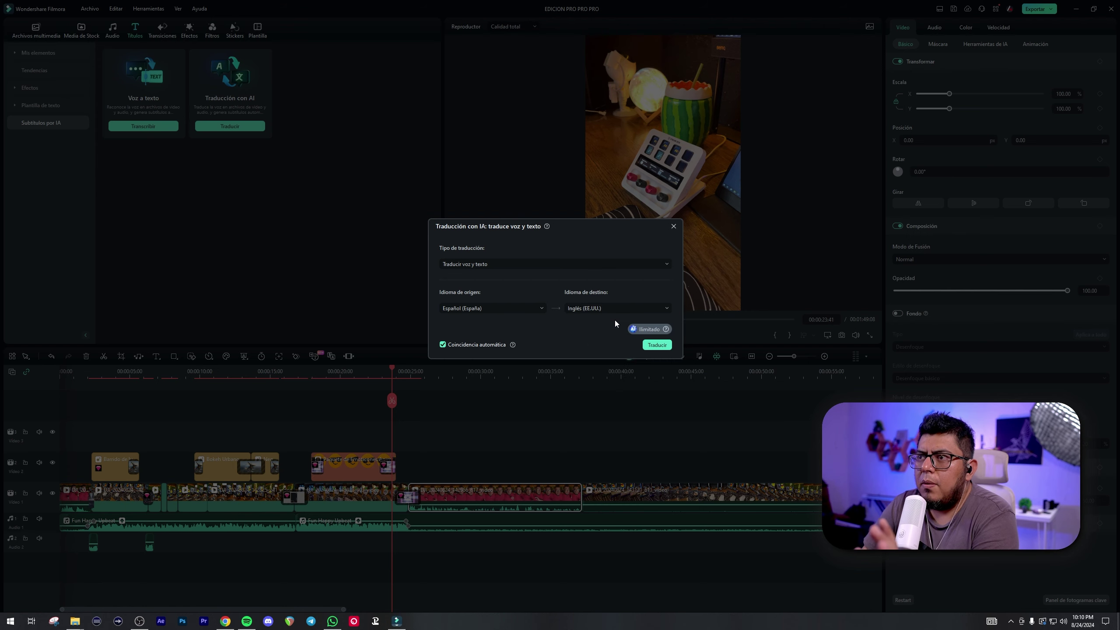
{"action": "left_click", "coordinate": [661, 346]}
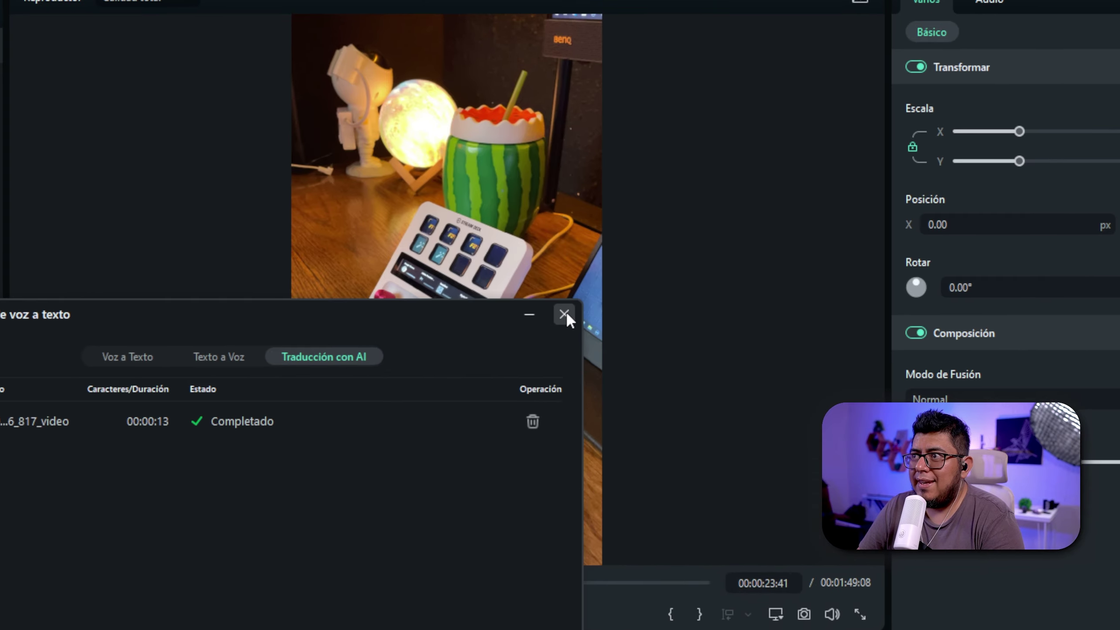
{"action": "left_click", "coordinate": [794, 147]}
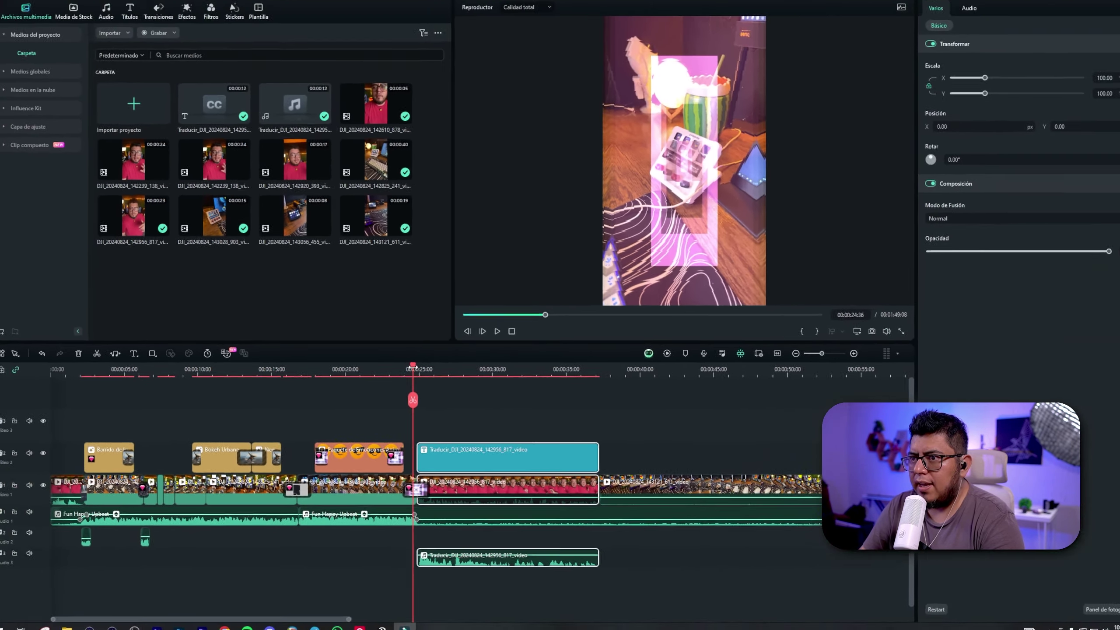
Play the translated clip with its English voice and subtitles, and return to about 00:00:09:15
{"action": "key", "text": "space"}
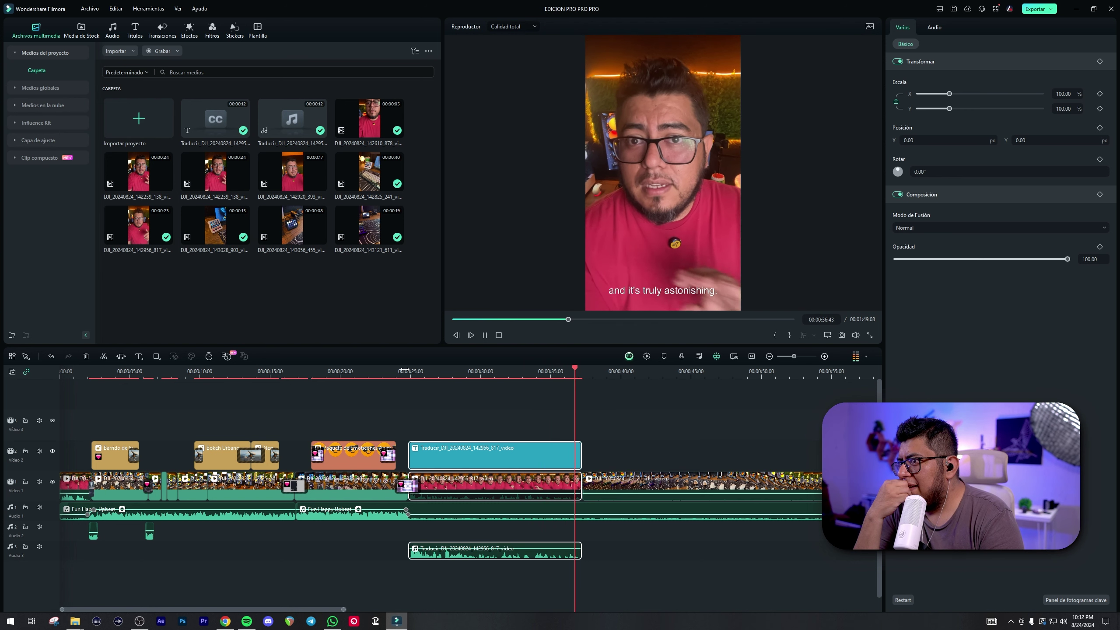
{"action": "key", "text": "space"}
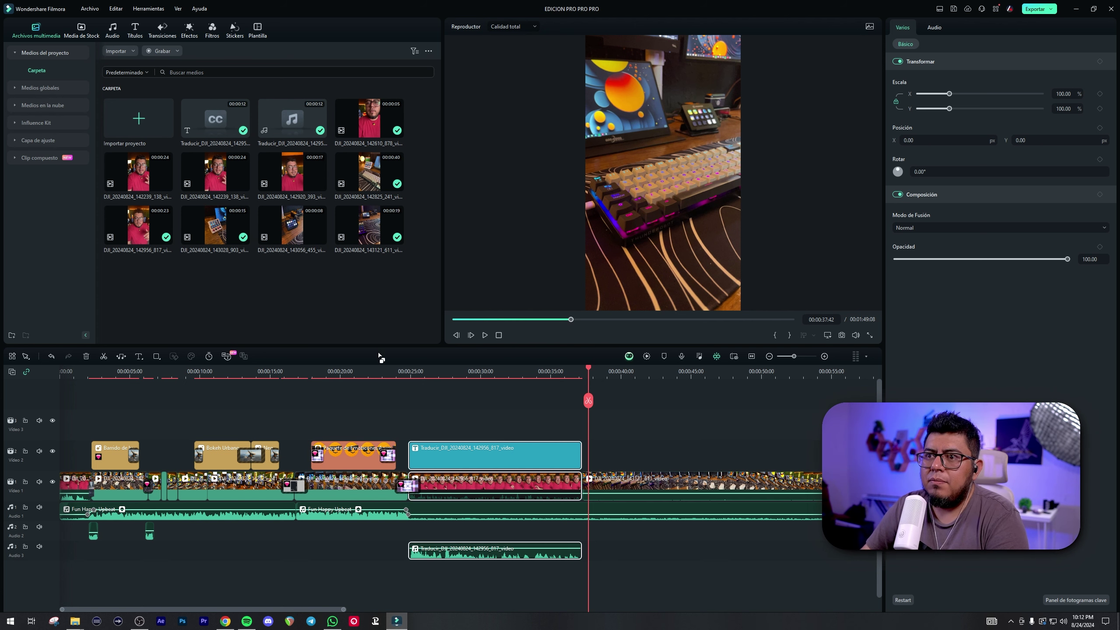
{"action": "left_click", "coordinate": [190, 375]}
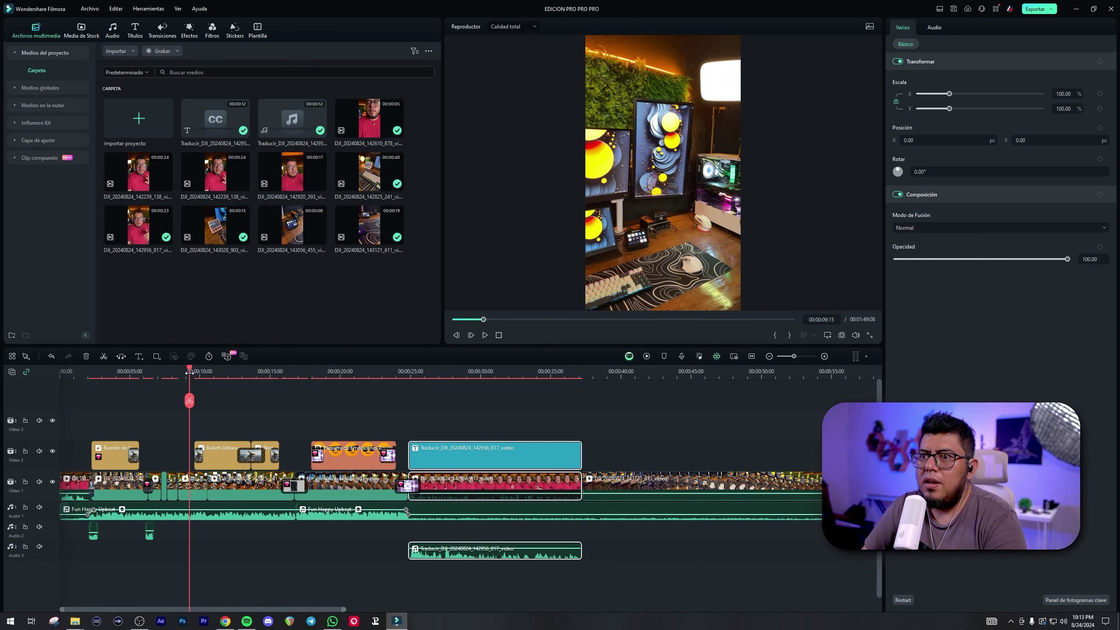
{"action": "scroll", "coordinate": [383, 490], "scroll_direction": "down", "scroll_amount": 1}
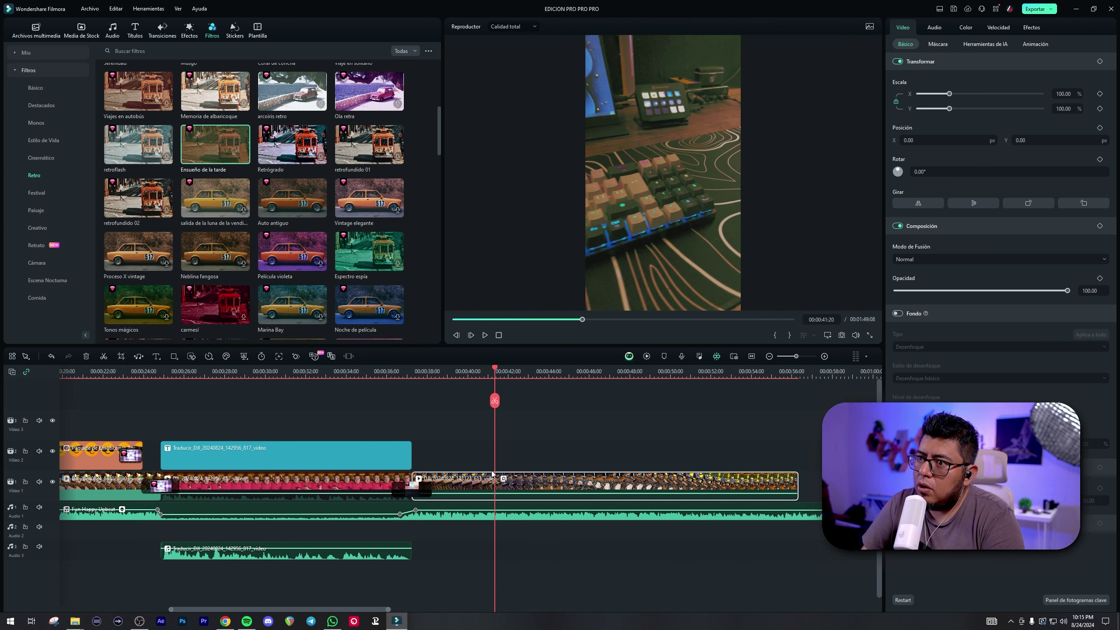
Try the Retro filter Ensueño de la tarde as a separate segment on Video 2 from about 00:00:40, and undo it
{"action": "left_click", "coordinate": [546, 371]}
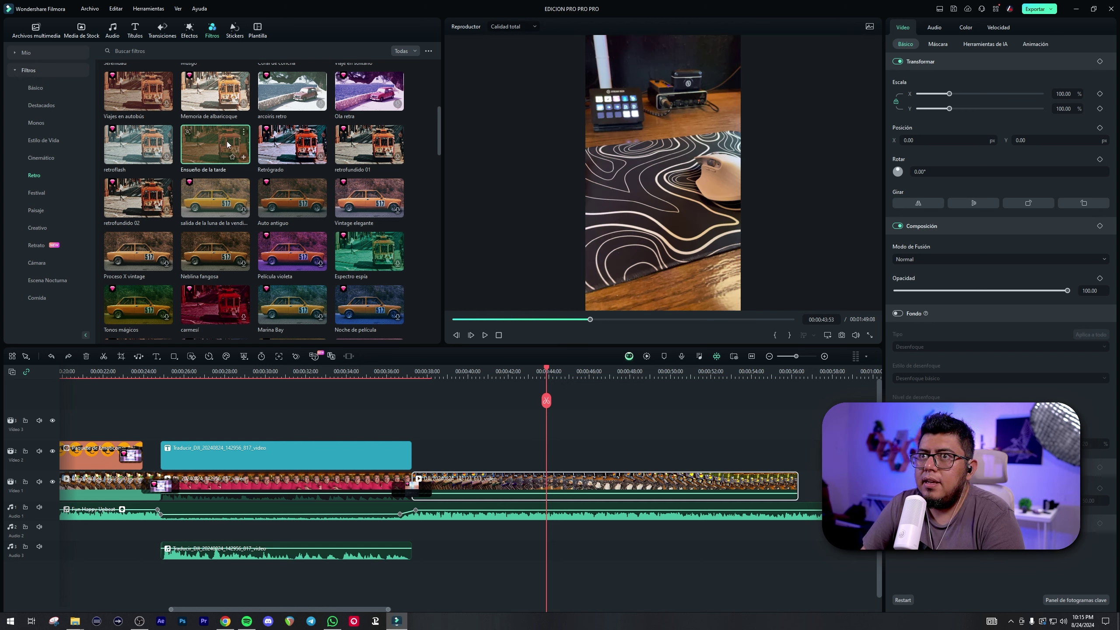
{"action": "left_click_drag", "start_coordinate": [216, 143], "coordinate": [471, 462]}
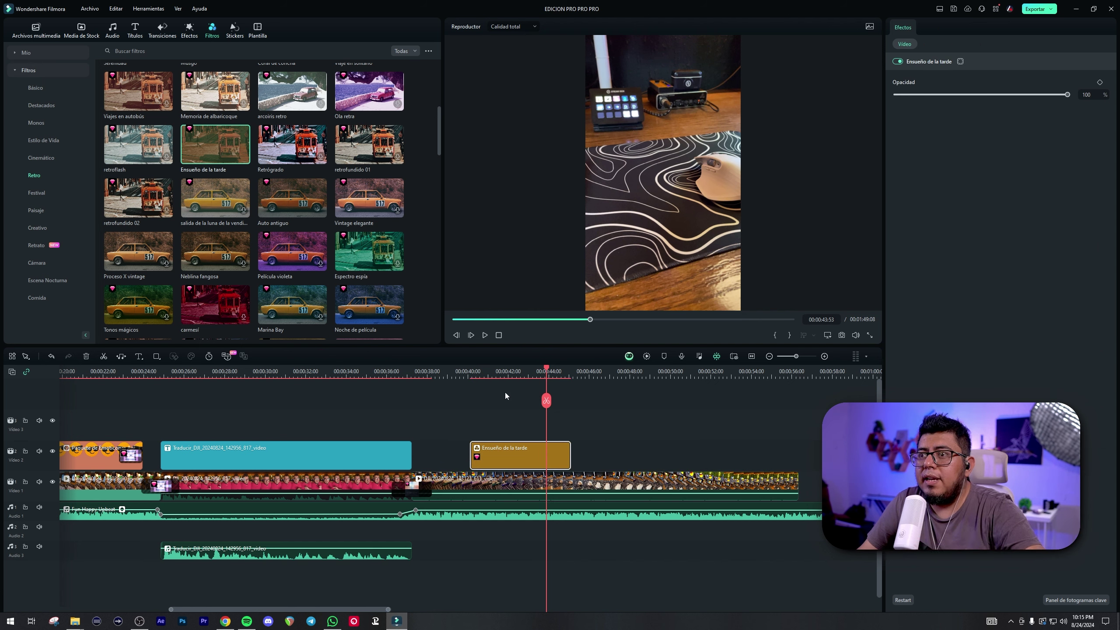
{"action": "left_click", "coordinate": [521, 372]}
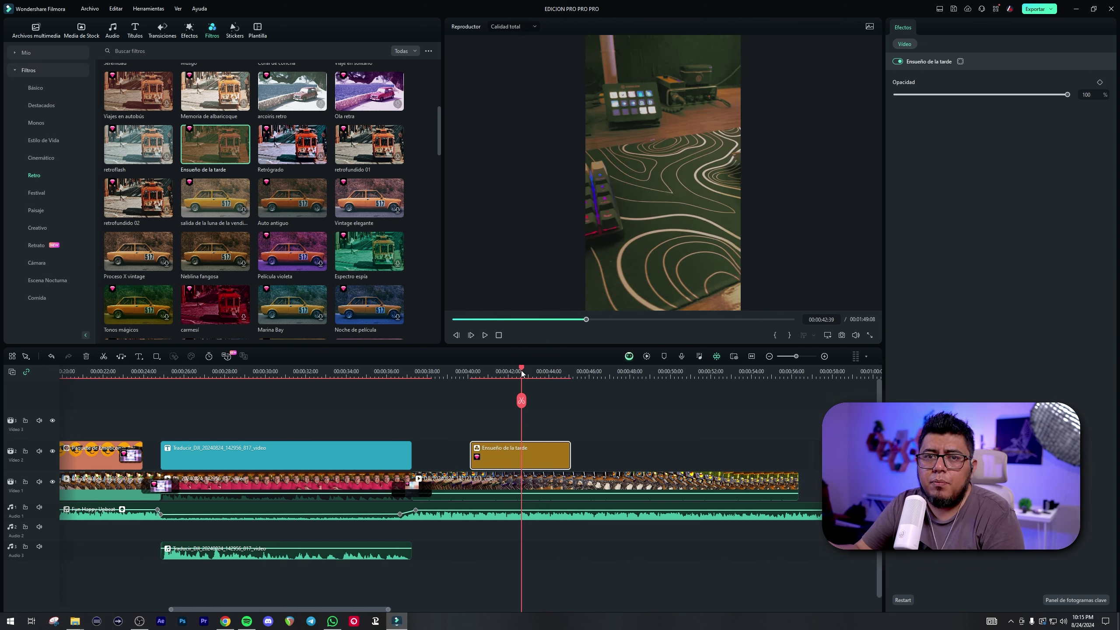
{"action": "key", "text": "ctrl+z"}
Apply Ensueño de la tarde directly to the Video 1 clip after the translated one and shape its luma curve with raised midtones and lowered shadows
{"action": "left_click", "coordinate": [535, 479]}
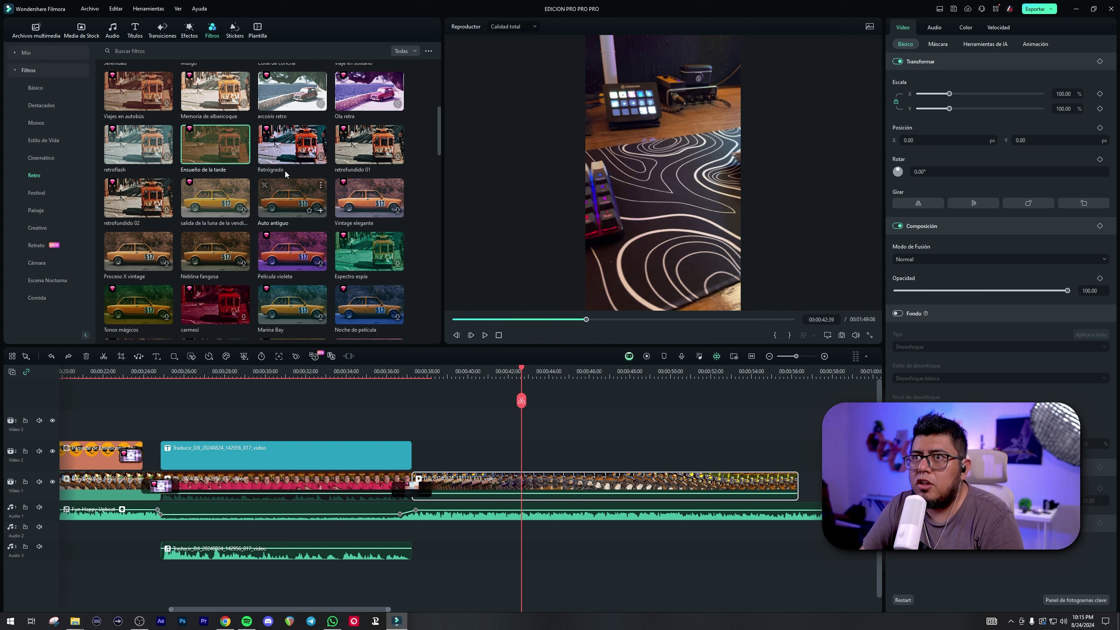
{"action": "left_click_drag", "start_coordinate": [209, 141], "coordinate": [559, 478]}
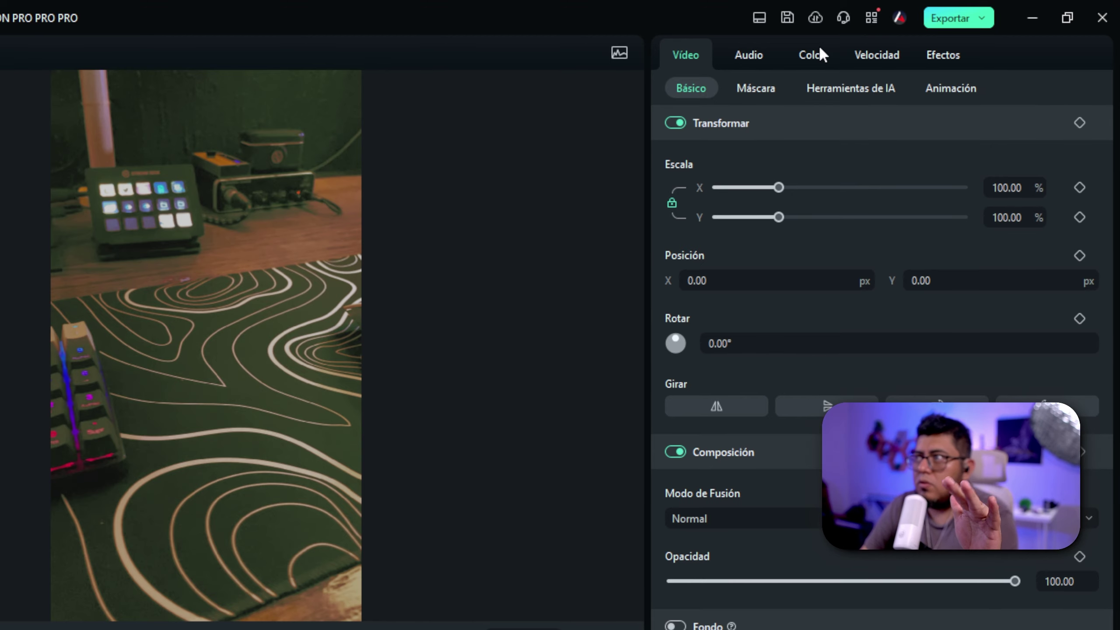
{"action": "left_click", "coordinate": [824, 47]}
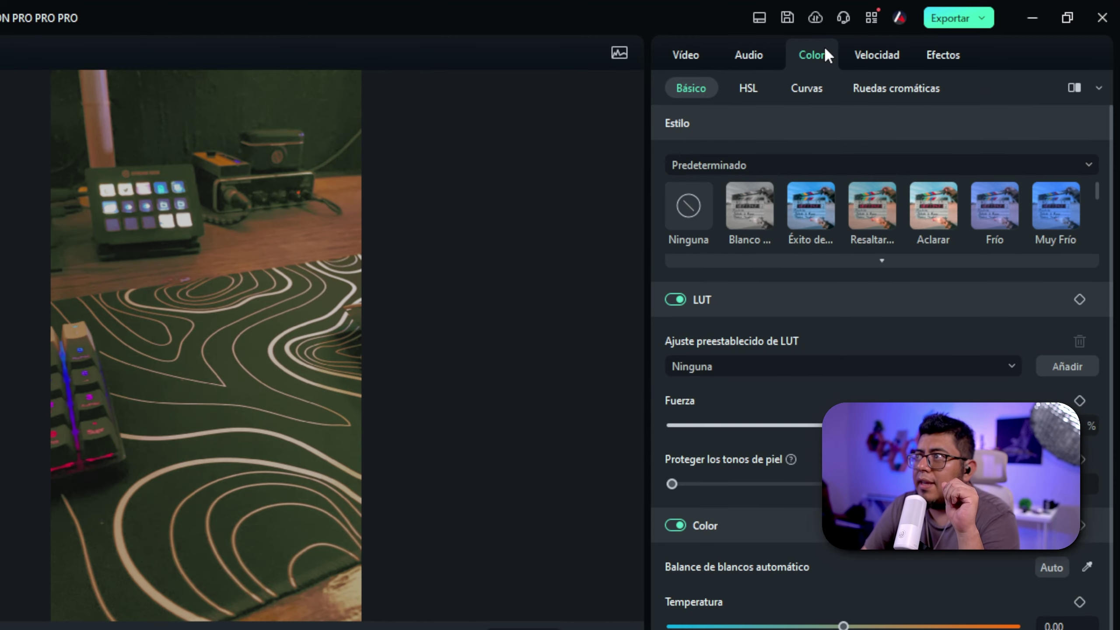
{"action": "left_click", "coordinate": [818, 90]}
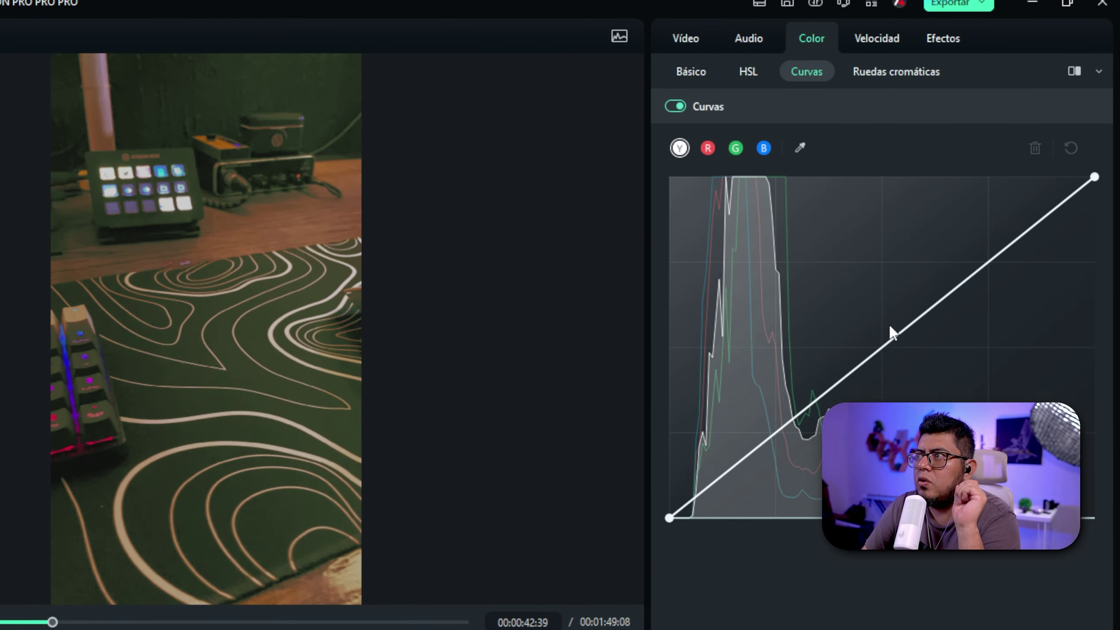
{"action": "left_click_drag", "start_coordinate": [895, 353], "coordinate": [894, 326]}
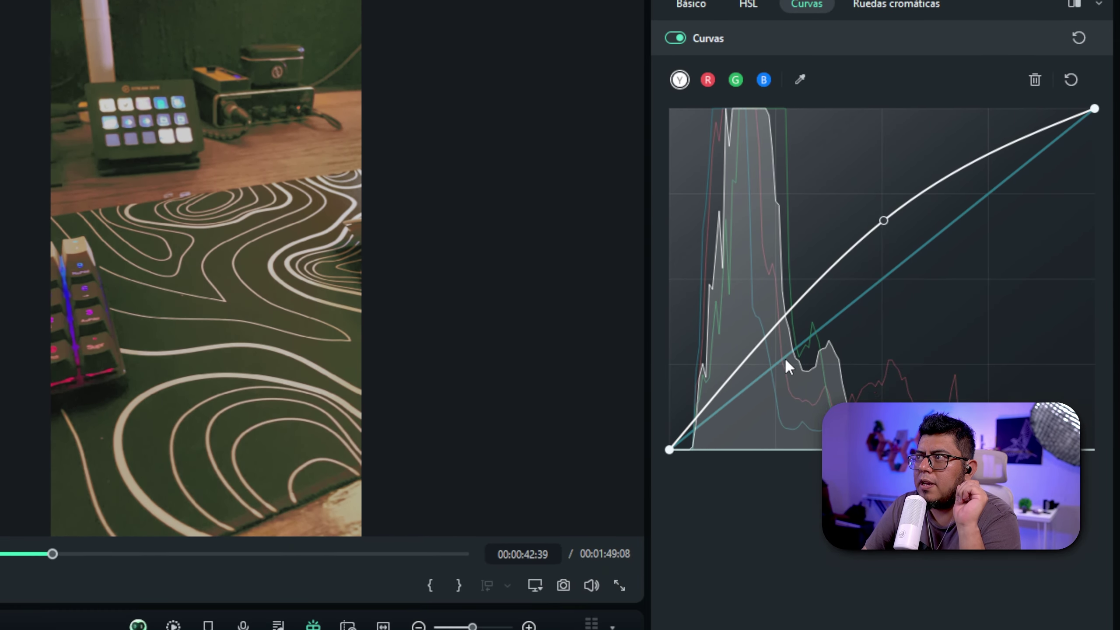
{"action": "left_click_drag", "start_coordinate": [763, 417], "coordinate": [772, 431]}
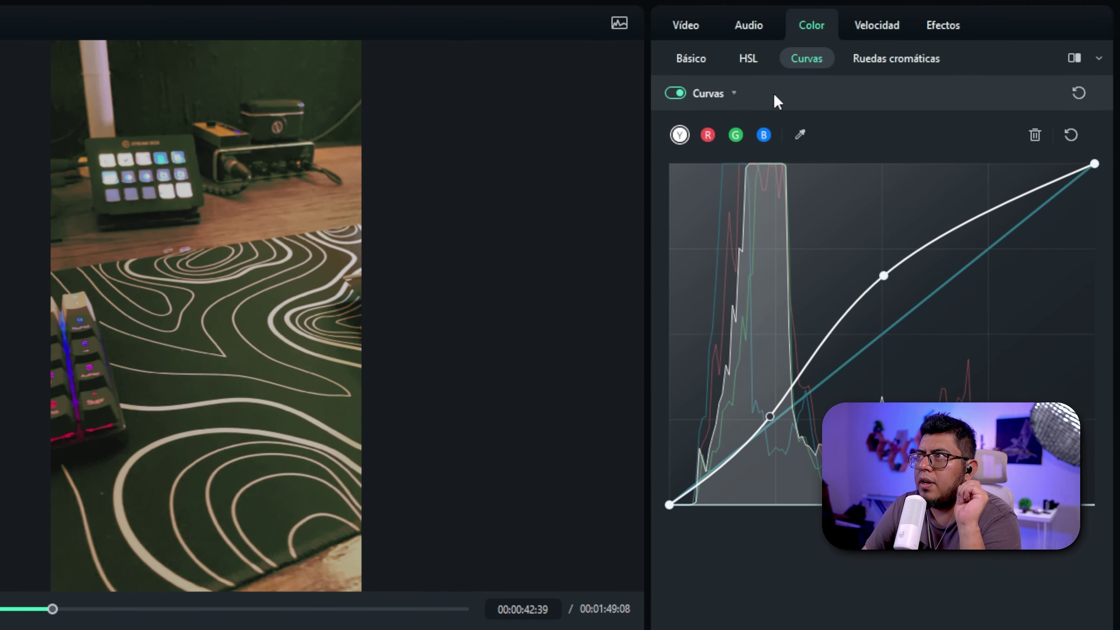
Look over the clip's chromatic wheels and slightly raise its exposure in the basic light adjustments
{"action": "left_click", "coordinate": [749, 93]}
{"action": "left_click", "coordinate": [884, 93]}
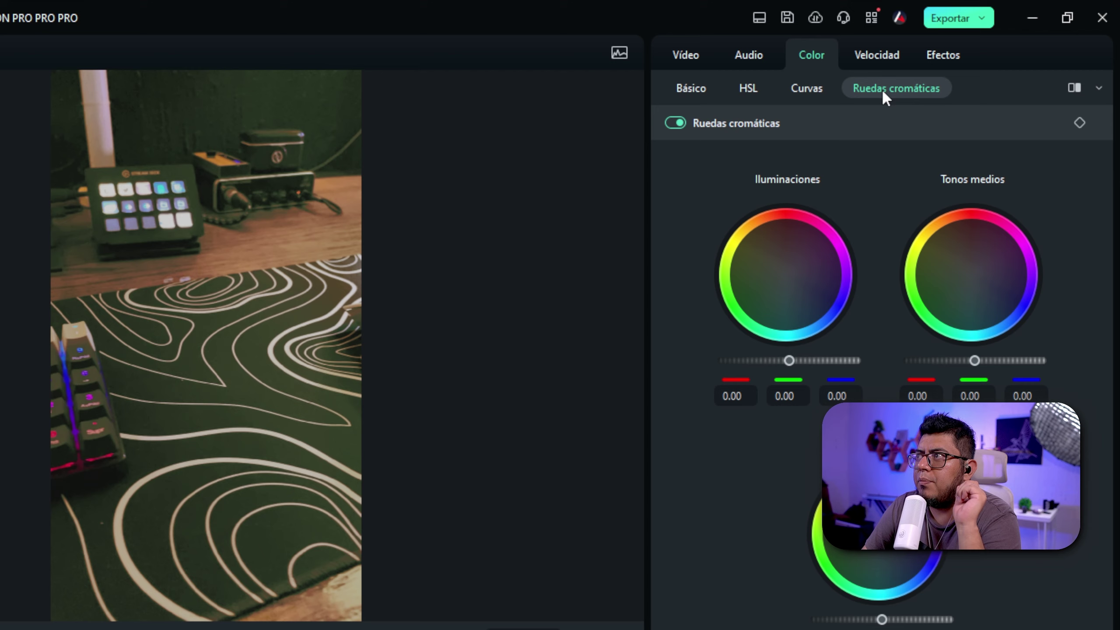
{"action": "left_click", "coordinate": [690, 90]}
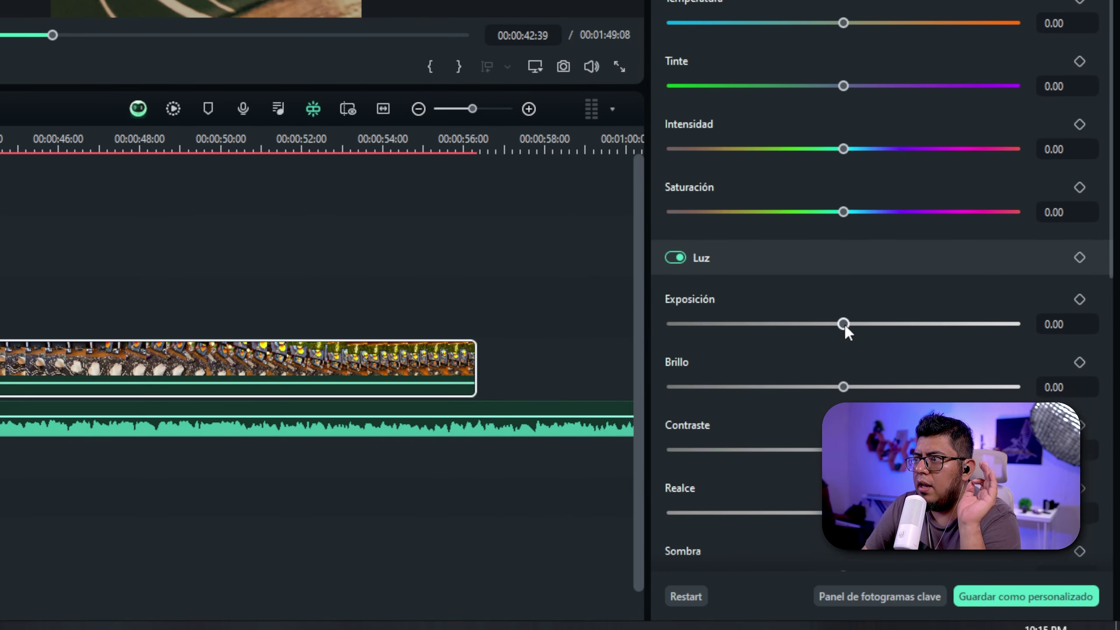
{"action": "left_click_drag", "start_coordinate": [844, 411], "coordinate": [858, 411]}
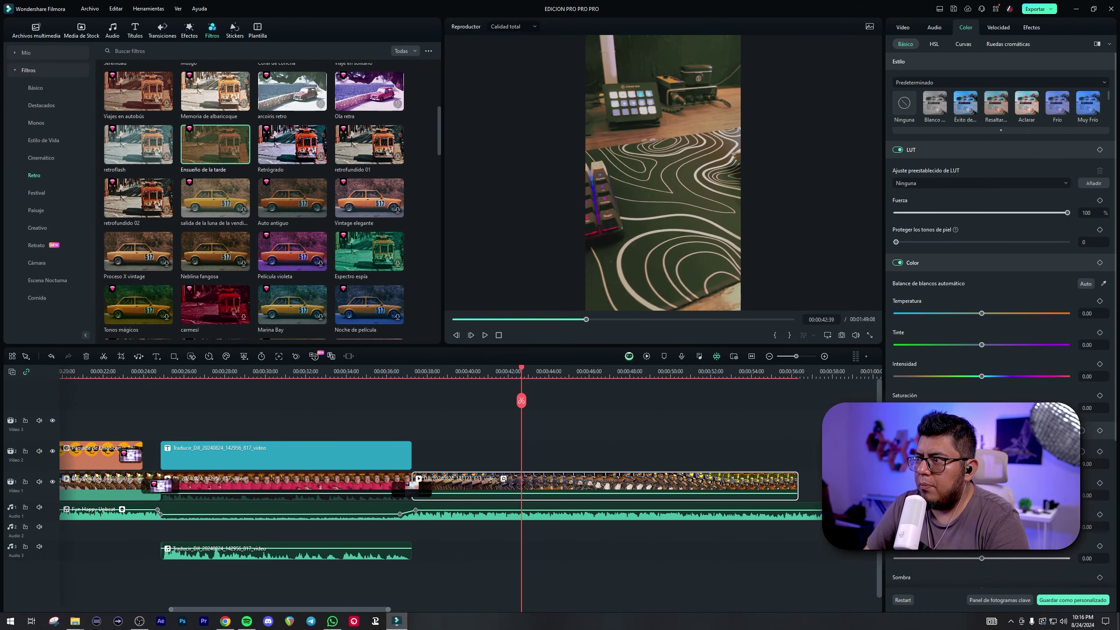
Set the clip's light slider just above Sombra to 15 and its color temperature to 38, checking the grade in playback
{"action": "left_click_drag", "start_coordinate": [989, 464], "coordinate": [995, 559]}
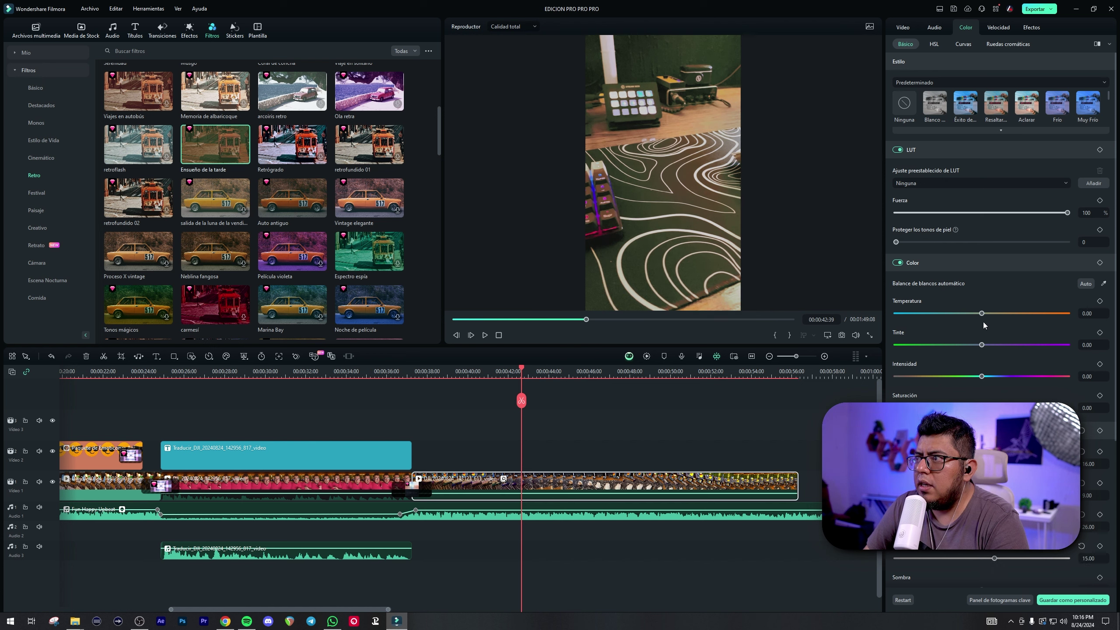
{"action": "left_click_drag", "start_coordinate": [982, 314], "coordinate": [1016, 320]}
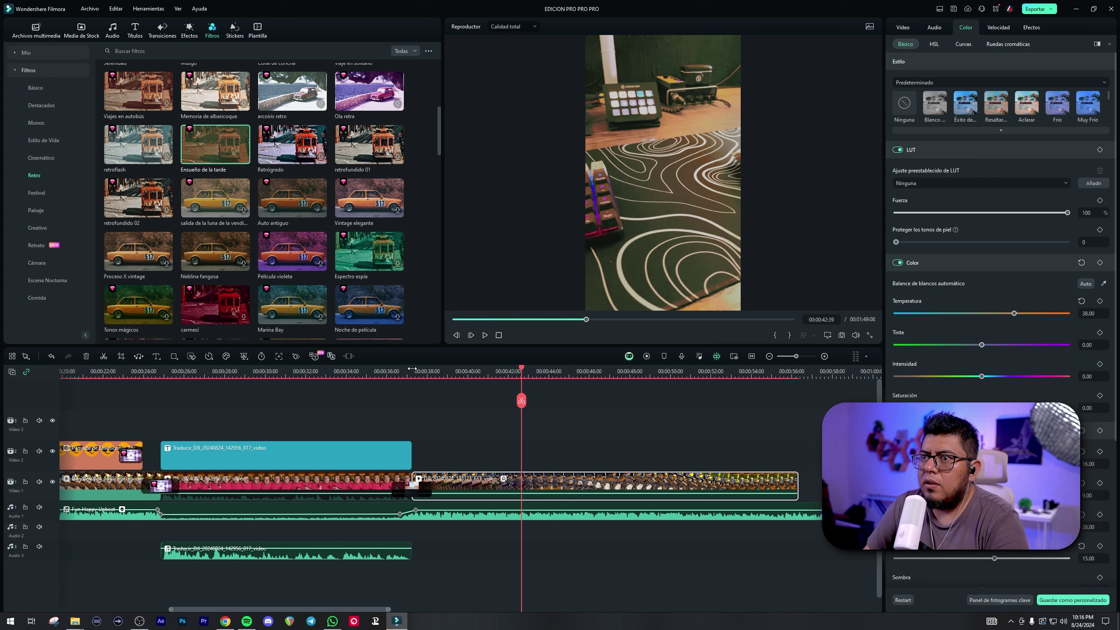
{"action": "left_click", "coordinate": [399, 370]}
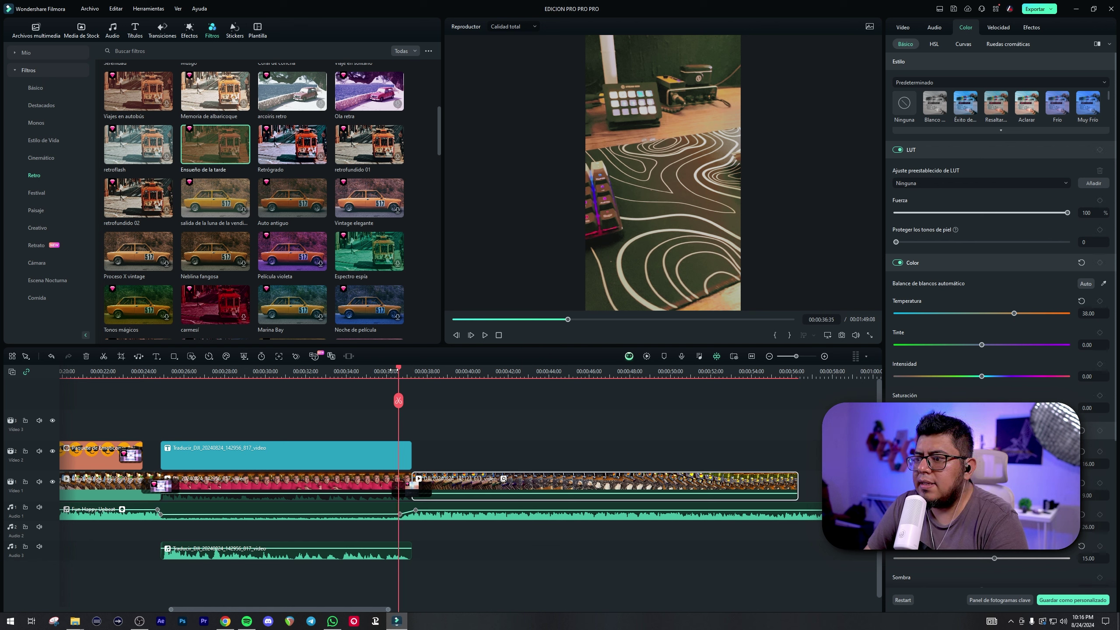
{"action": "key", "text": "space"}
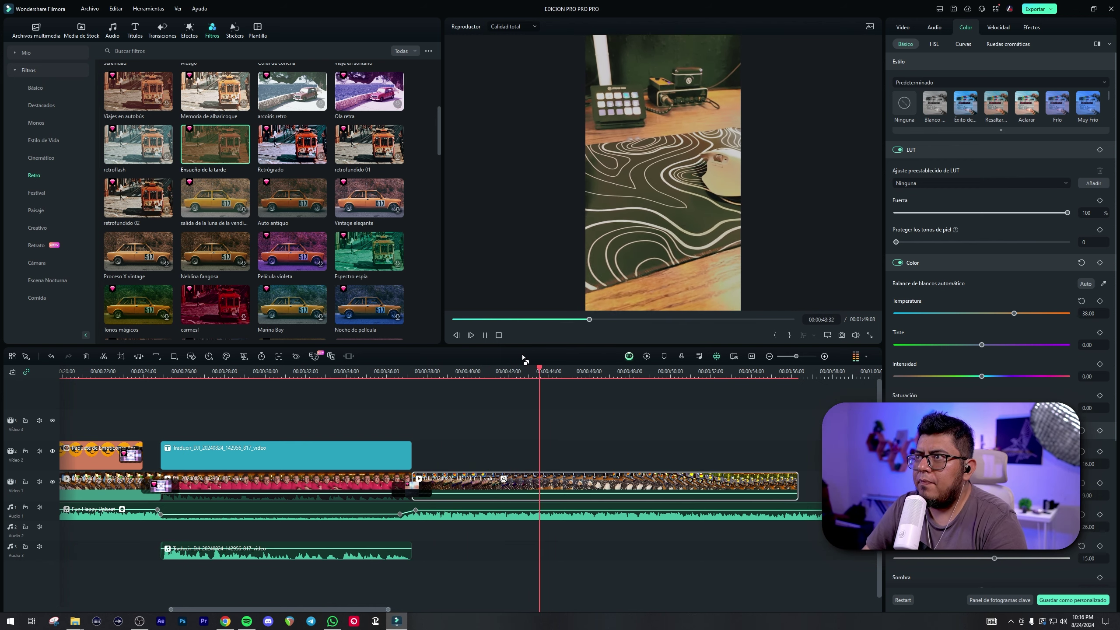
{"action": "key", "text": "space"}
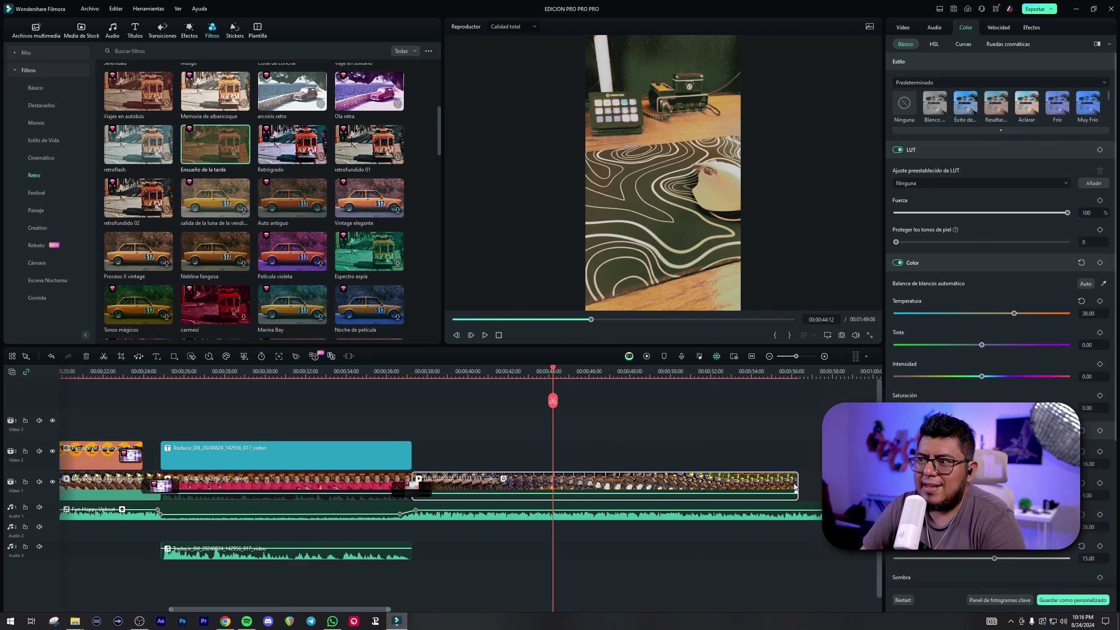
Trim the last Video 1 clip to end at about 00:00:45:51 and add a 00:00:02:29 Disolución de falla transition at its end
{"action": "left_click_drag", "start_coordinate": [797, 483], "coordinate": [577, 481]}
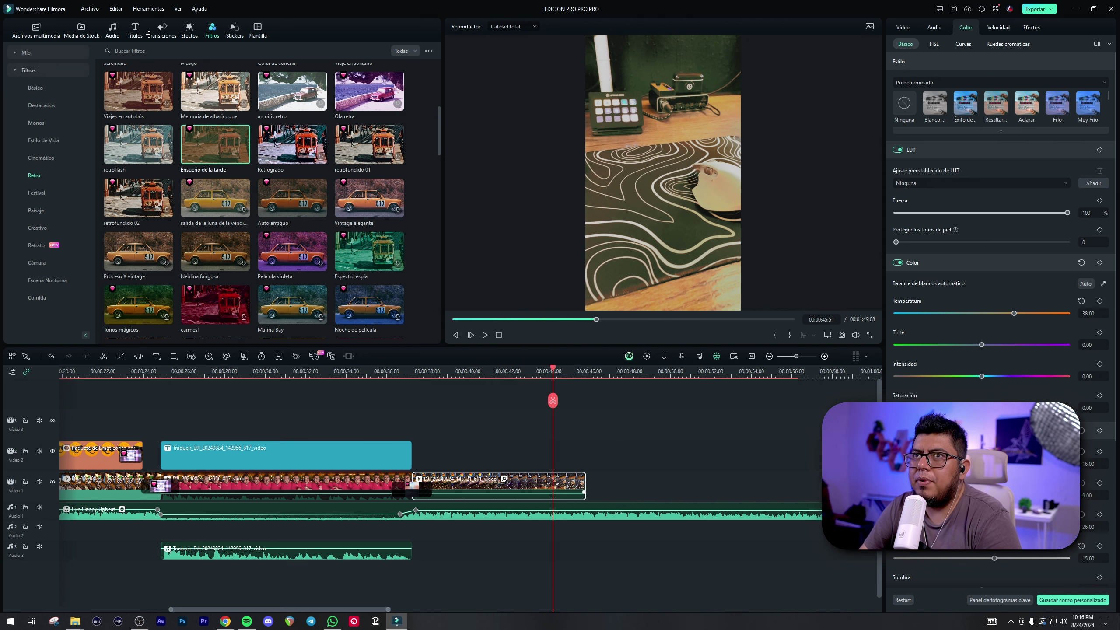
{"action": "left_click", "coordinate": [189, 29]}
{"action": "left_click", "coordinate": [164, 28]}
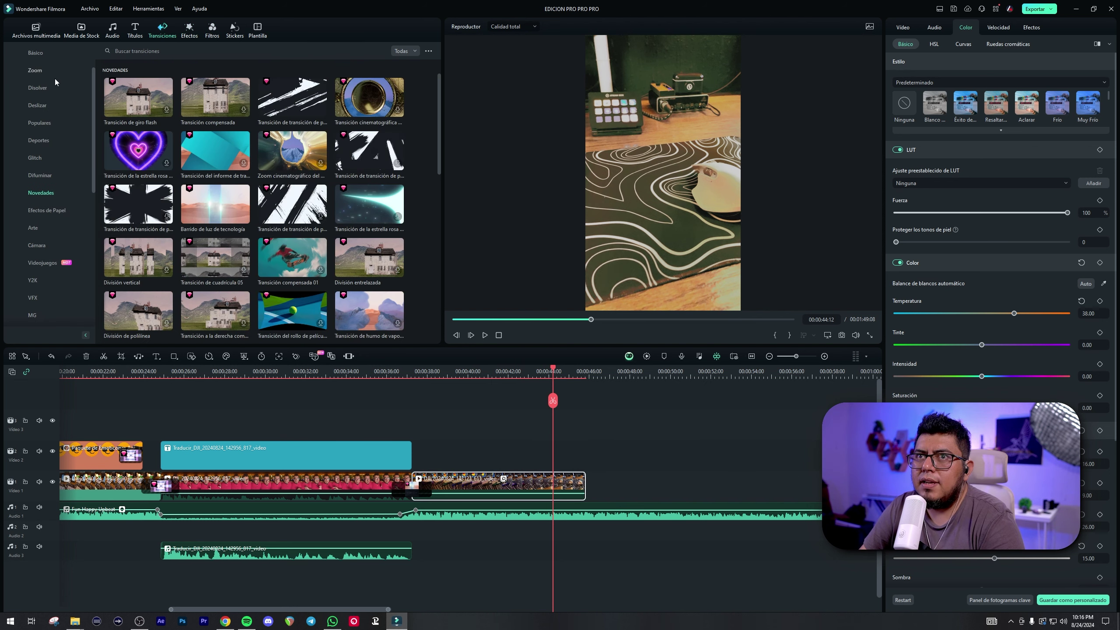
{"action": "left_click", "coordinate": [37, 88]}
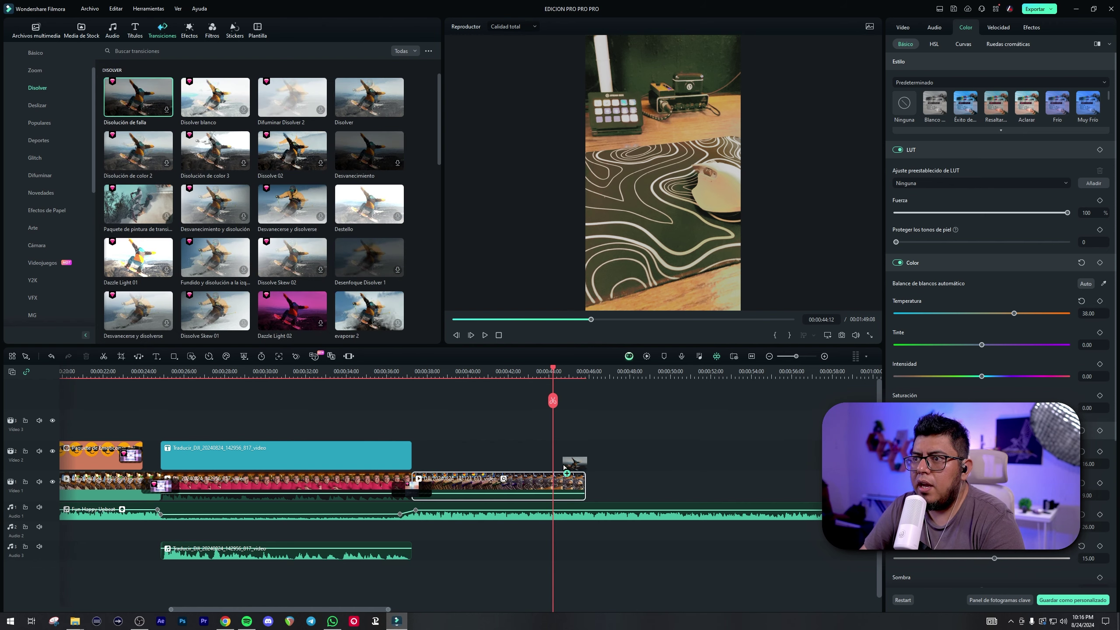
{"action": "left_click_drag", "start_coordinate": [565, 468], "coordinate": [536, 484]}
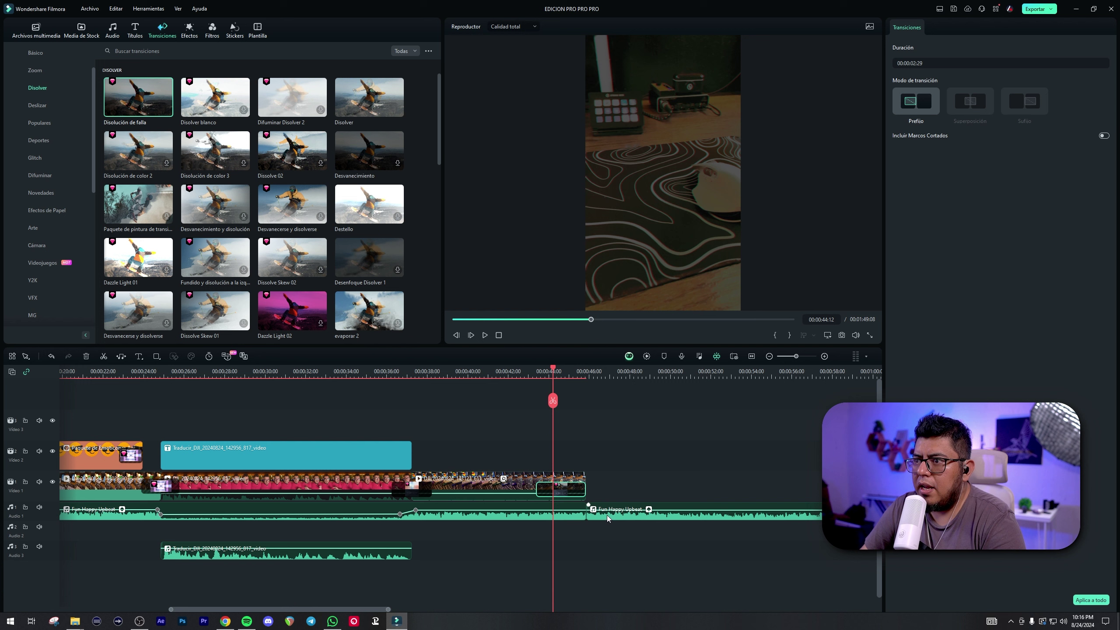
Delete the leftover music after the last clip and give the remaining music a 4.40 s fade-out, playing the ending
{"action": "left_click", "coordinate": [609, 518]}
{"action": "key", "text": "Delete"}
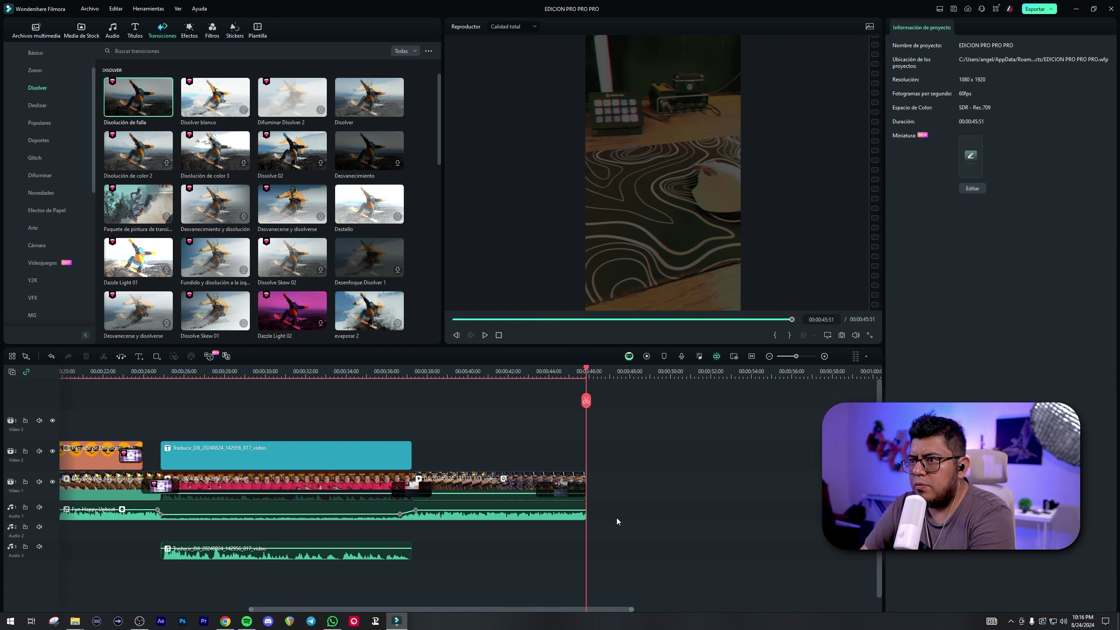
{"action": "left_click", "coordinate": [565, 518]}
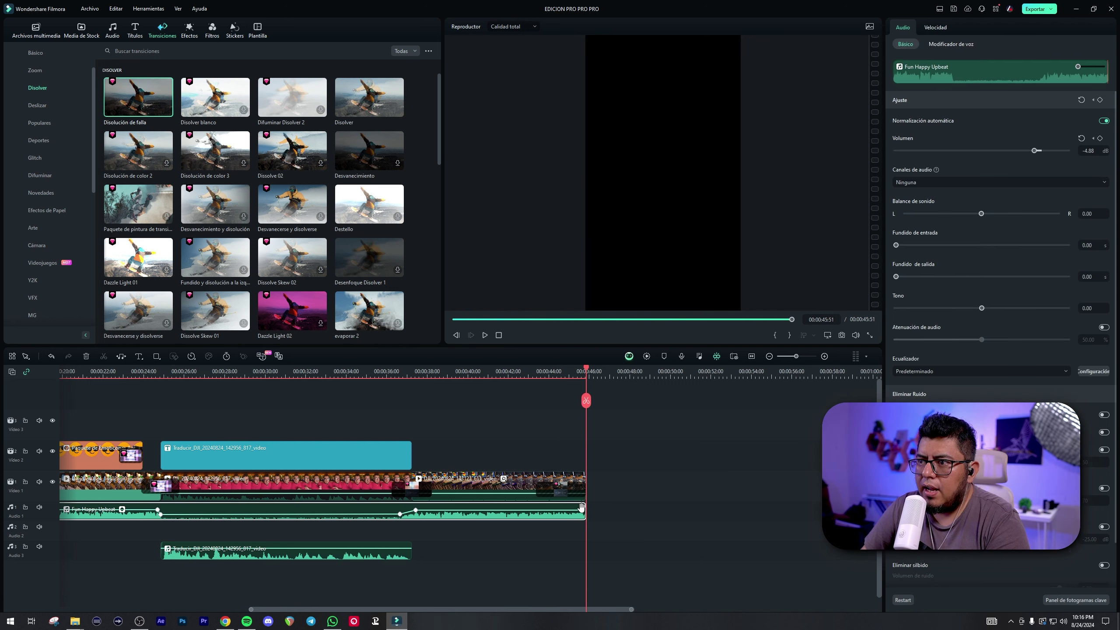
{"action": "left_click", "coordinate": [497, 375]}
{"action": "key", "text": "space"}
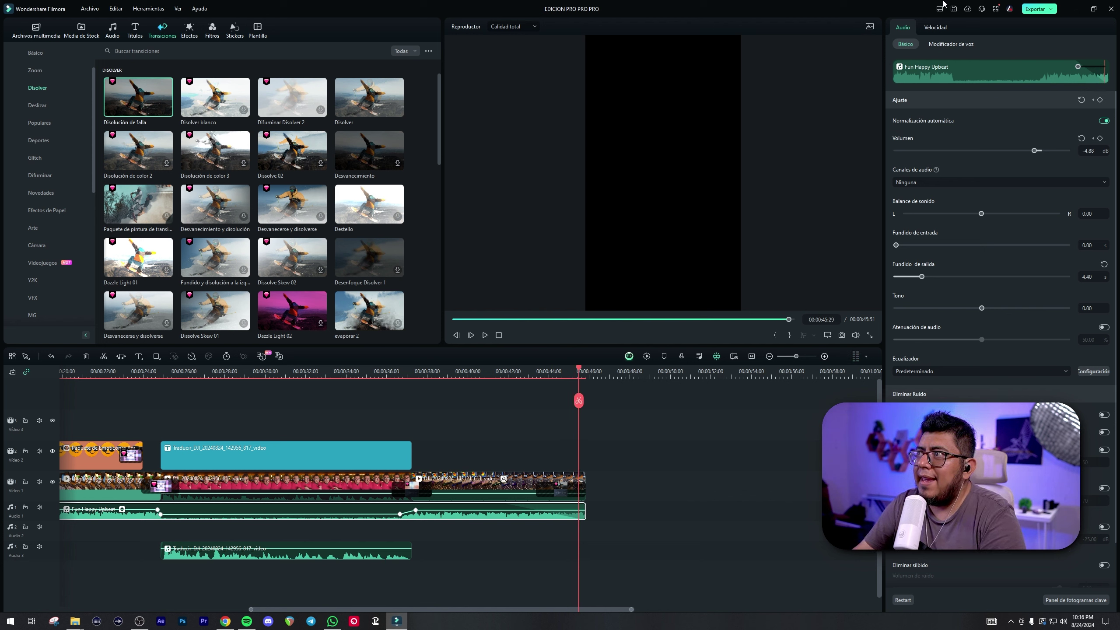
Open the export settings, view the TikTok destination, and return to the local output options
{"action": "left_click", "coordinate": [1036, 9]}
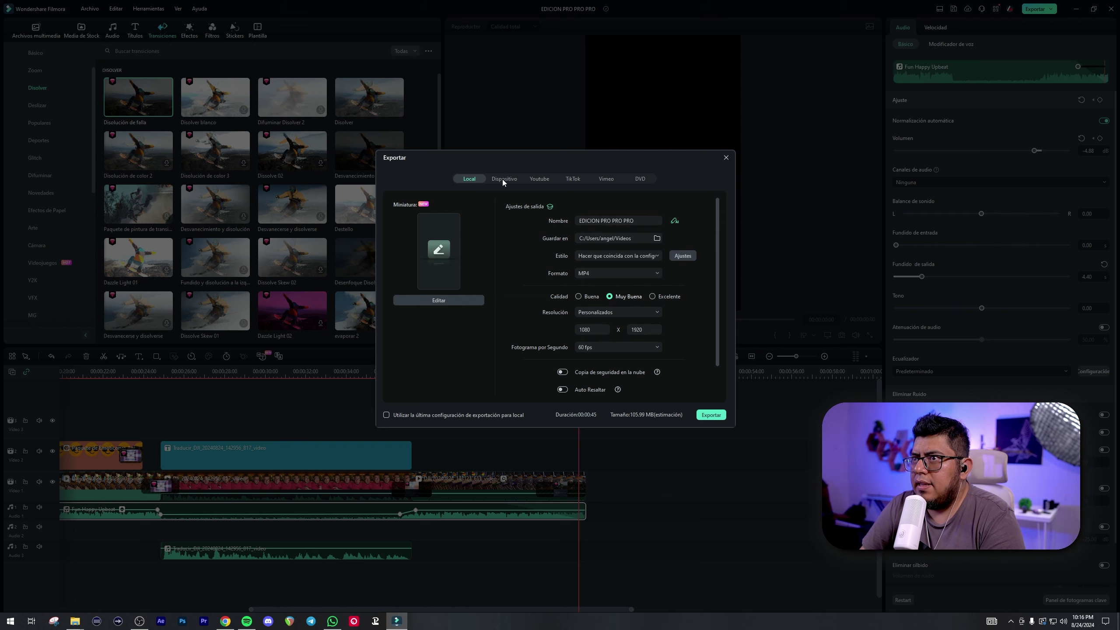
{"action": "left_click", "coordinate": [581, 180]}
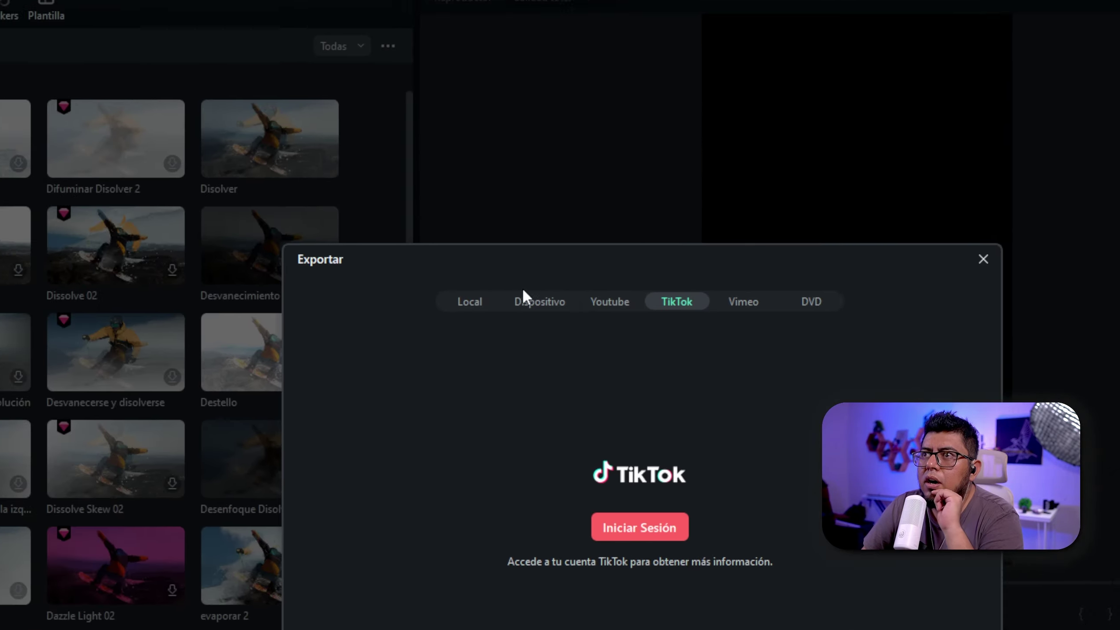
{"action": "left_click", "coordinate": [321, 66]}
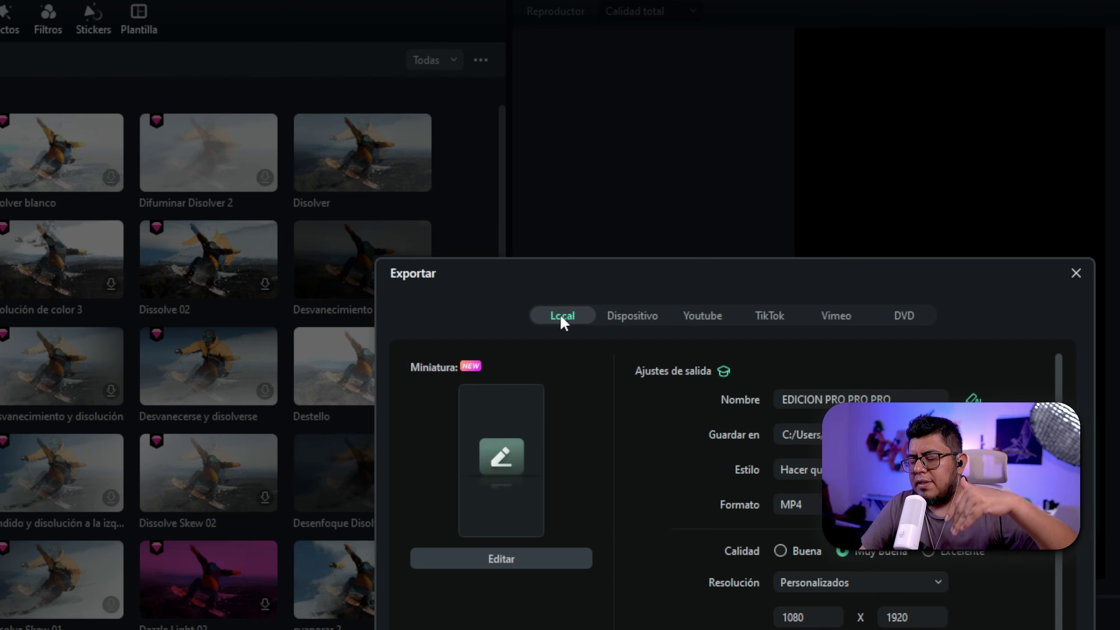